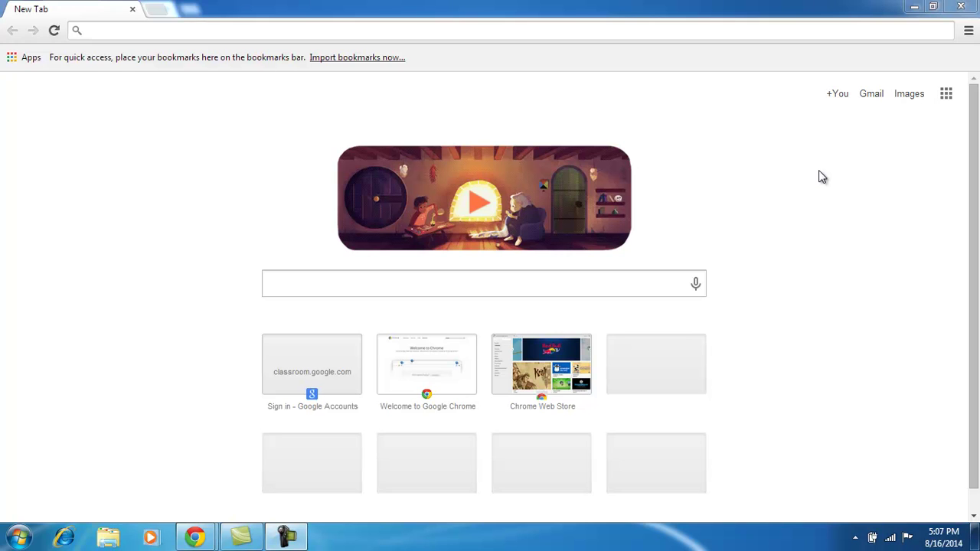
Go to classroom.google.com in Chrome using the address-bar suggestion.
click(334, 31)
text(classroom.google.com)
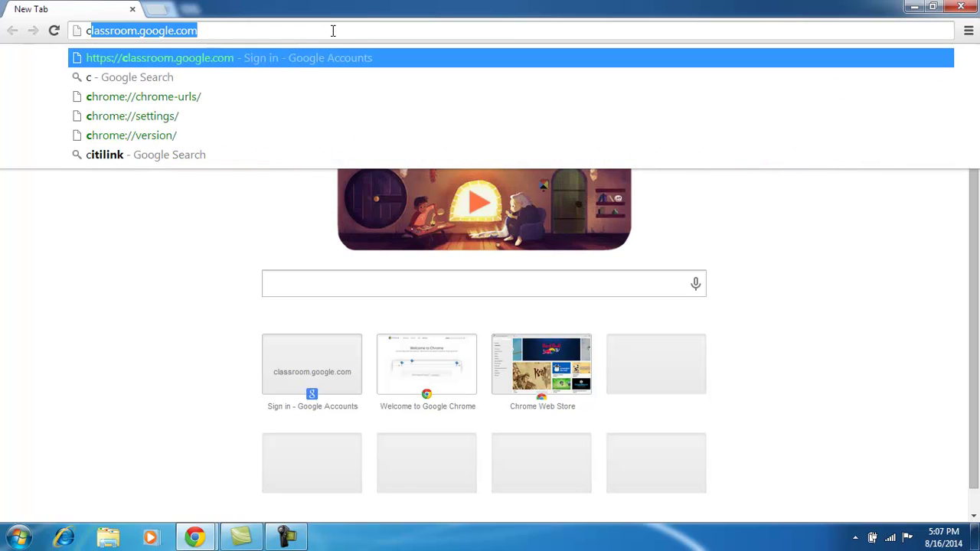
click(253, 57)
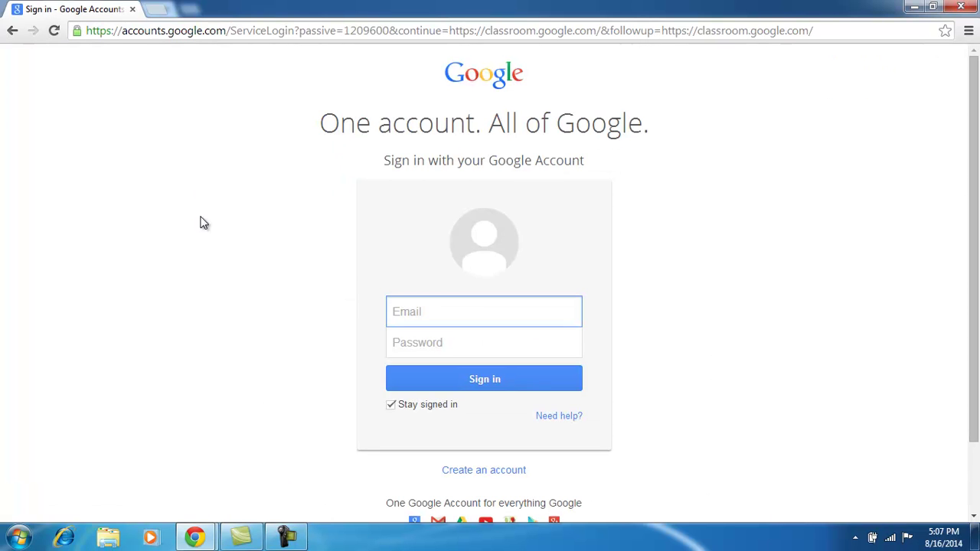
Sign in with the teacher account's e-mail and password, with Stay signed in unchecked.
click(393, 407)
click(474, 315)
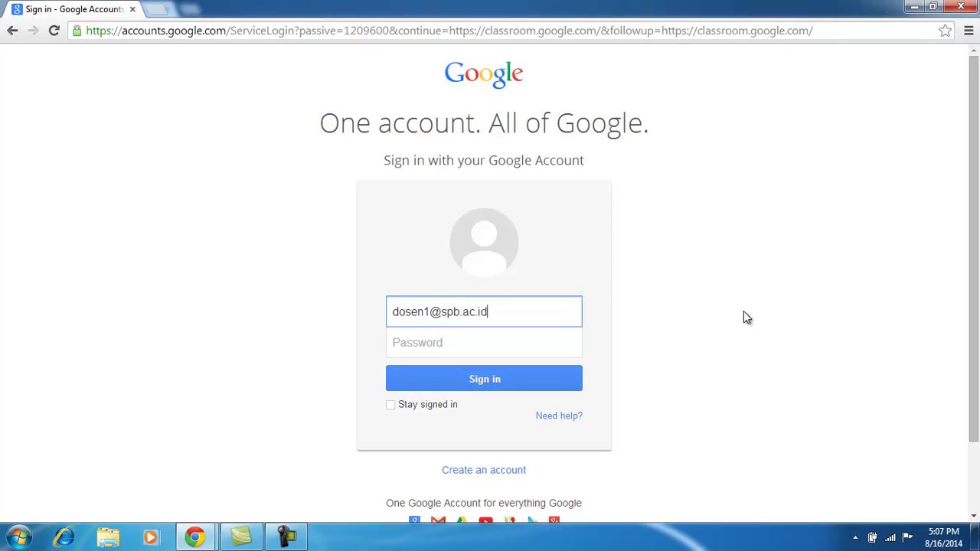
click(533, 342)
text(•••••••)
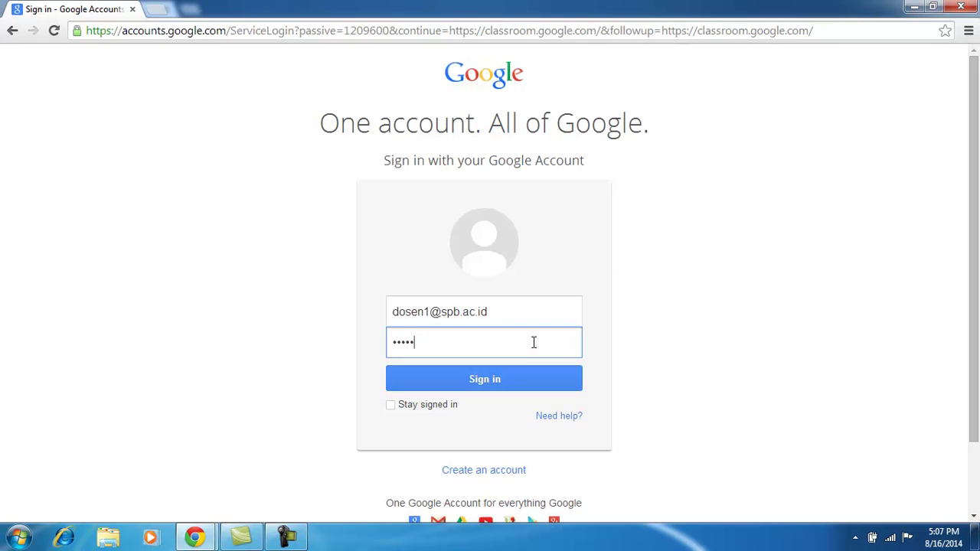
text(••••••)
click(501, 382)
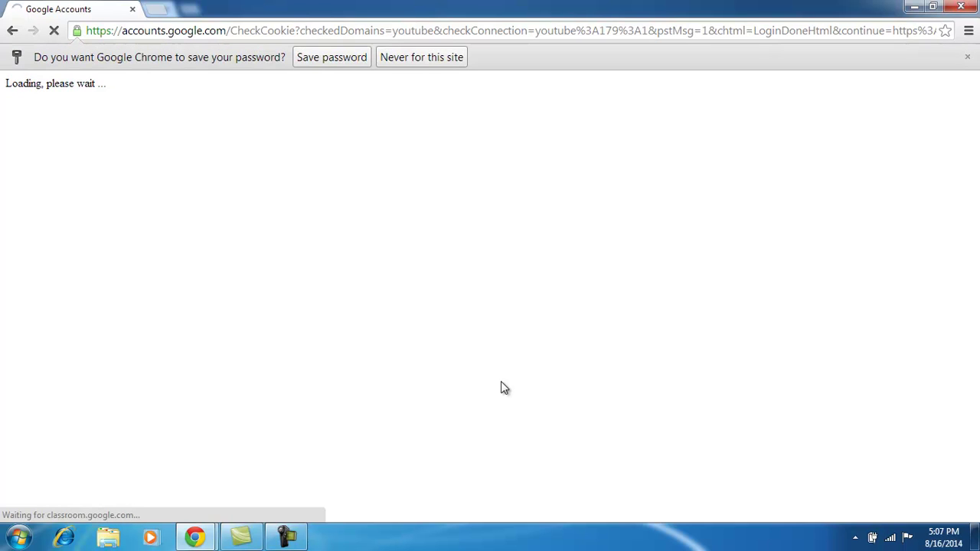
Decline saving the password and choose the Teacher role on Classroom's welcome page.
click(431, 65)
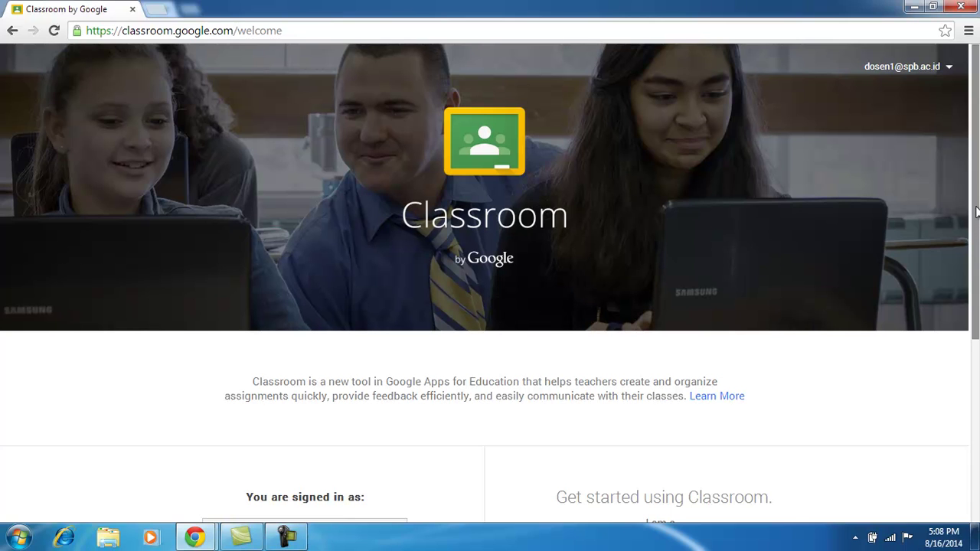
drag(977, 212, 977, 245)
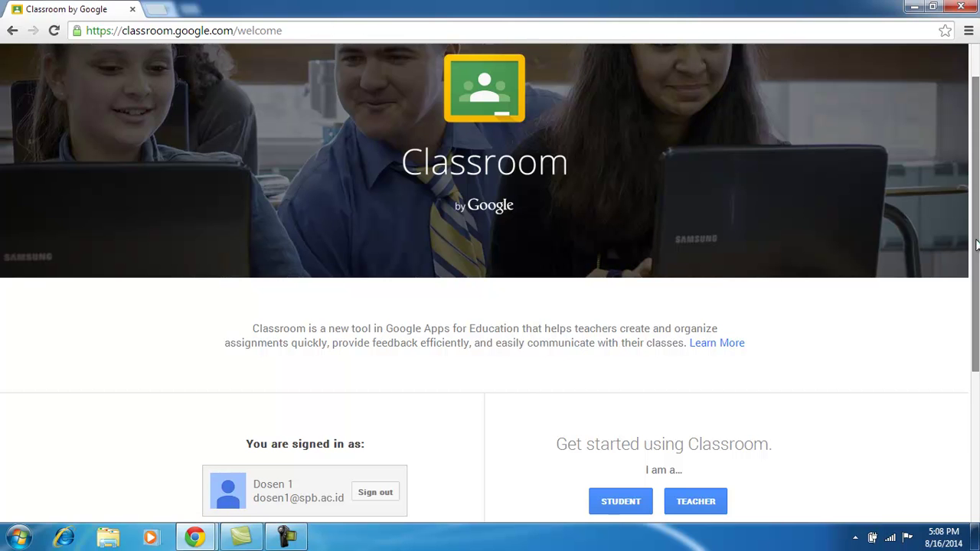
mouse_move(977, 245)
mouse_down()
mouse_move(977, 287)
mouse_move(977, 208)
mouse_move(977, 247)
mouse_up()
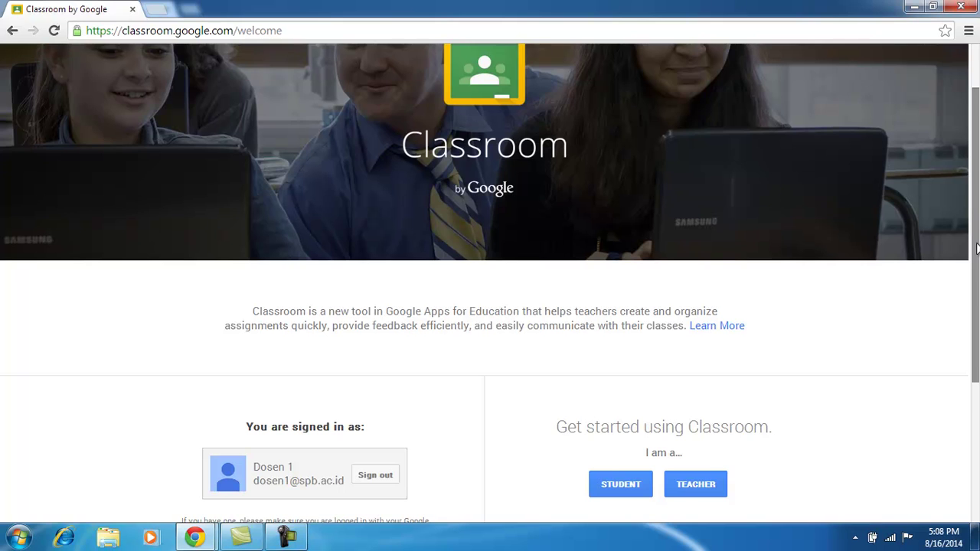
drag(977, 248, 977, 279)
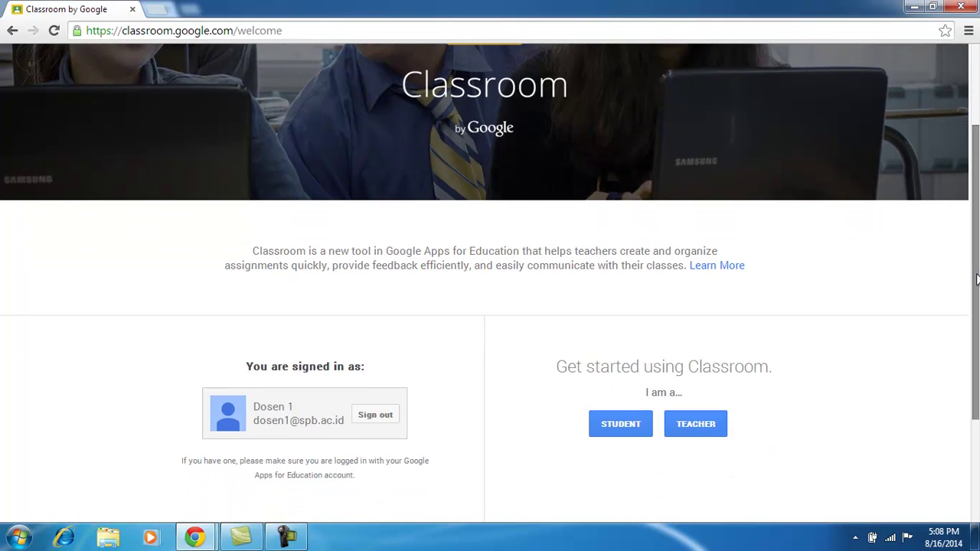
drag(977, 279, 977, 309)
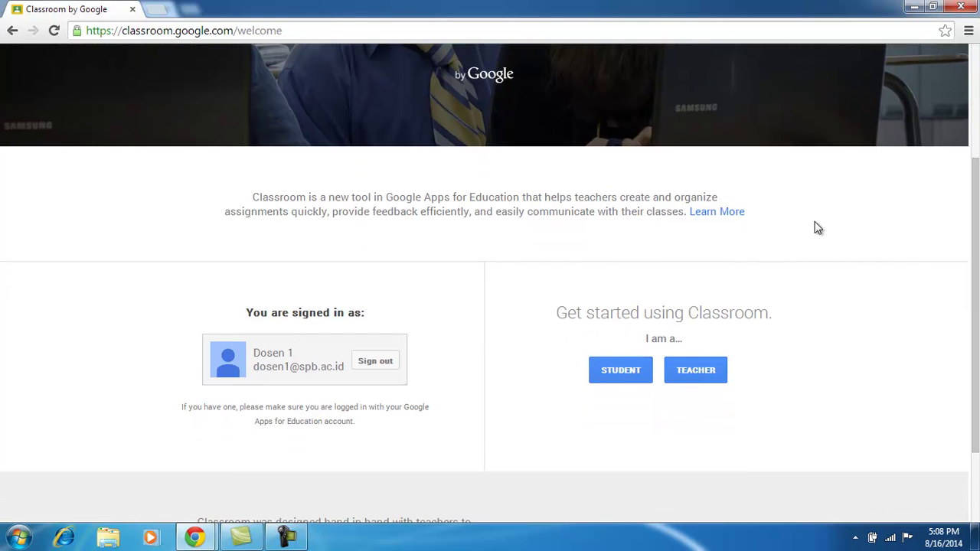
mouse_move(977, 277)
mouse_down()
mouse_move(977, 260)
mouse_move(977, 269)
mouse_up()
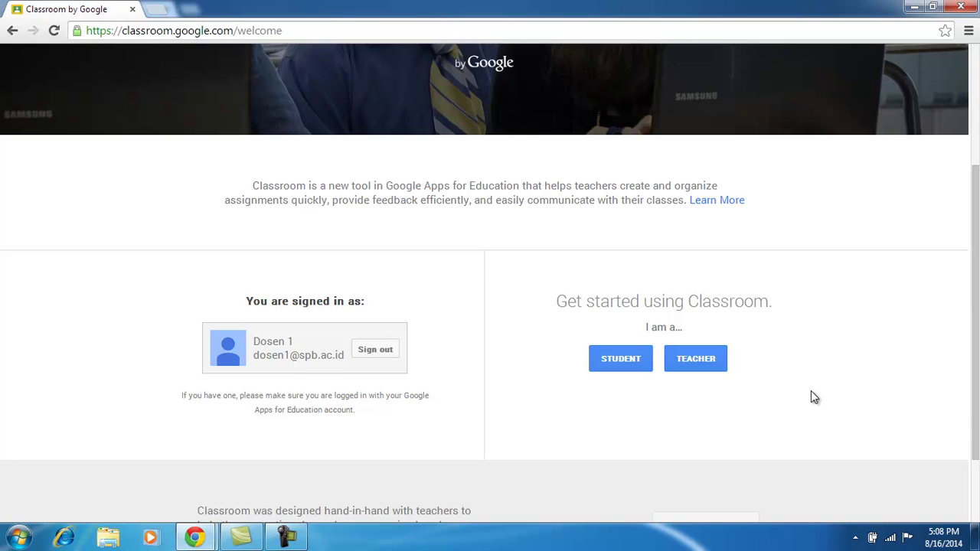
click(696, 365)
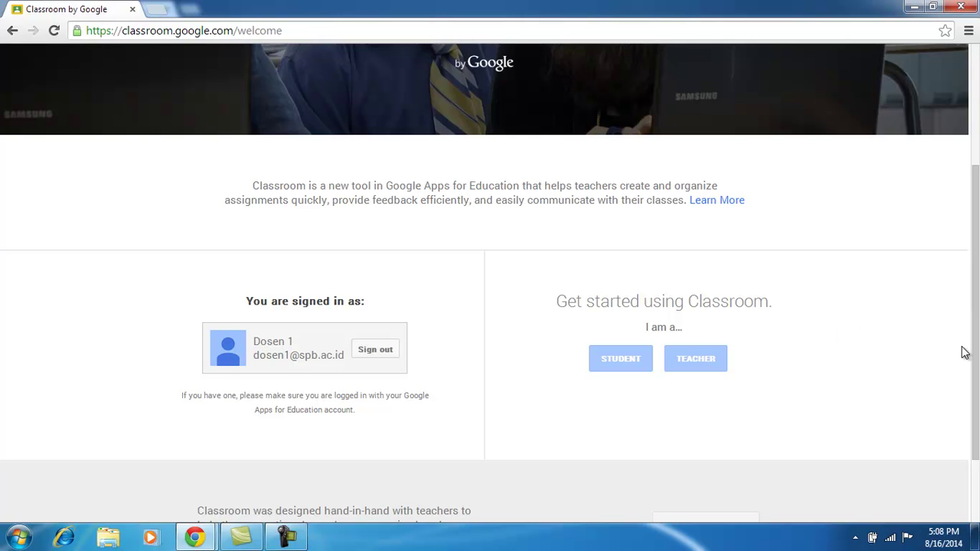
drag(978, 327, 976, 366)
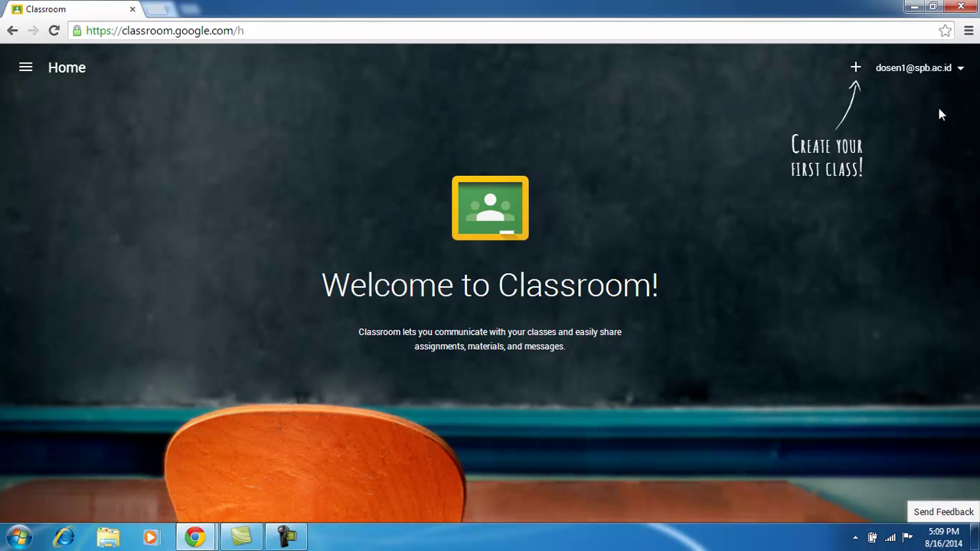
Check the signed-in account details, then choose Create class from the + menu.
click(961, 69)
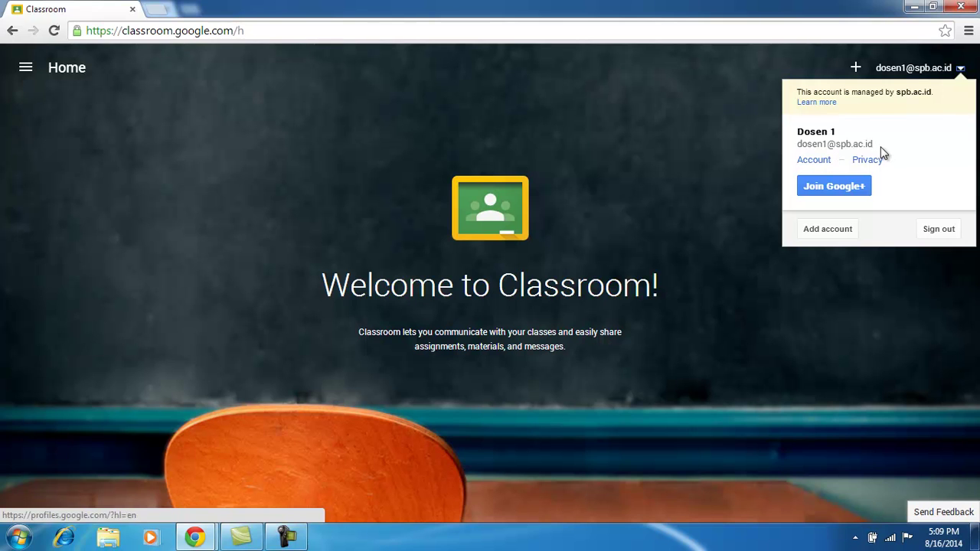
click(707, 119)
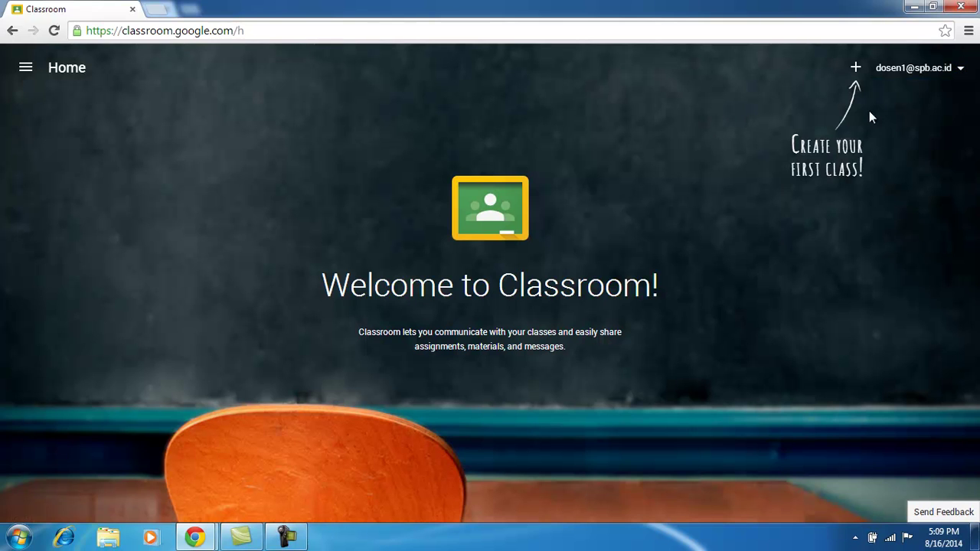
click(856, 68)
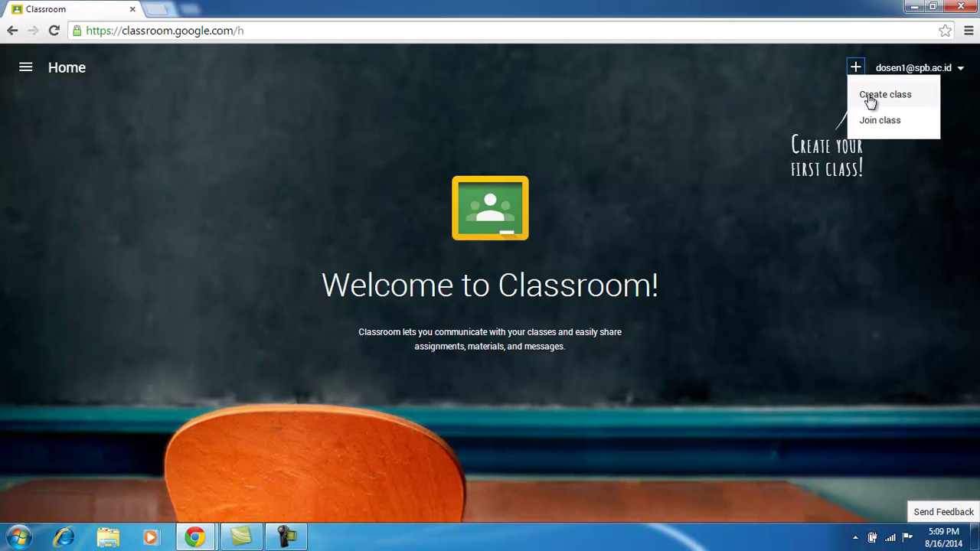
click(865, 96)
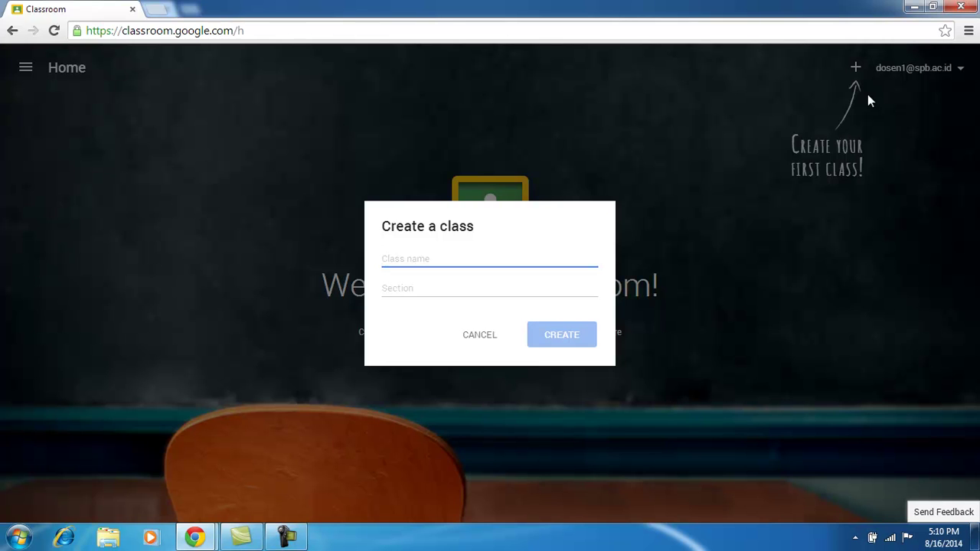
Create the class 'Kelas Belajar Googla Apps' with the Section left blank.
text(Ke)
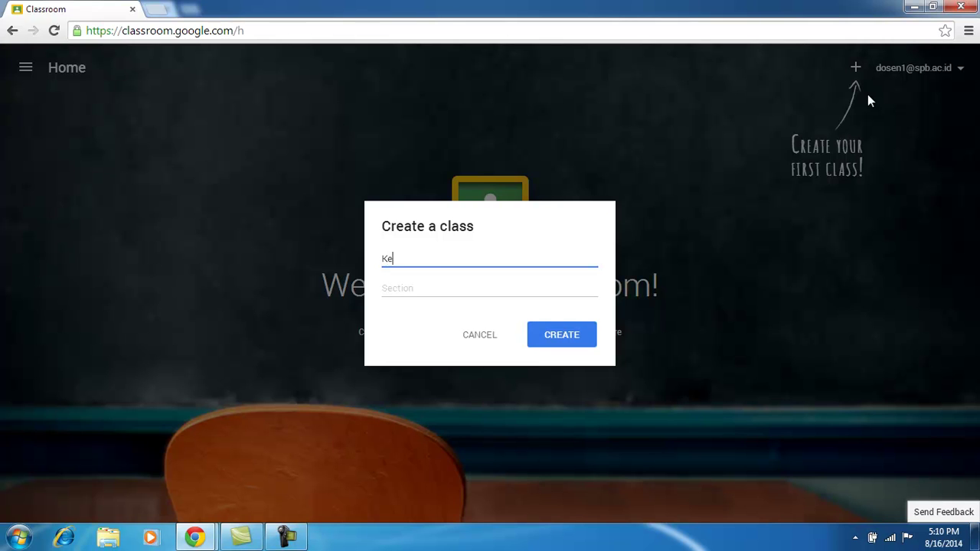
text(las)
text( Bela)
text(jar )
text(G)
text(oole)
text(gle )
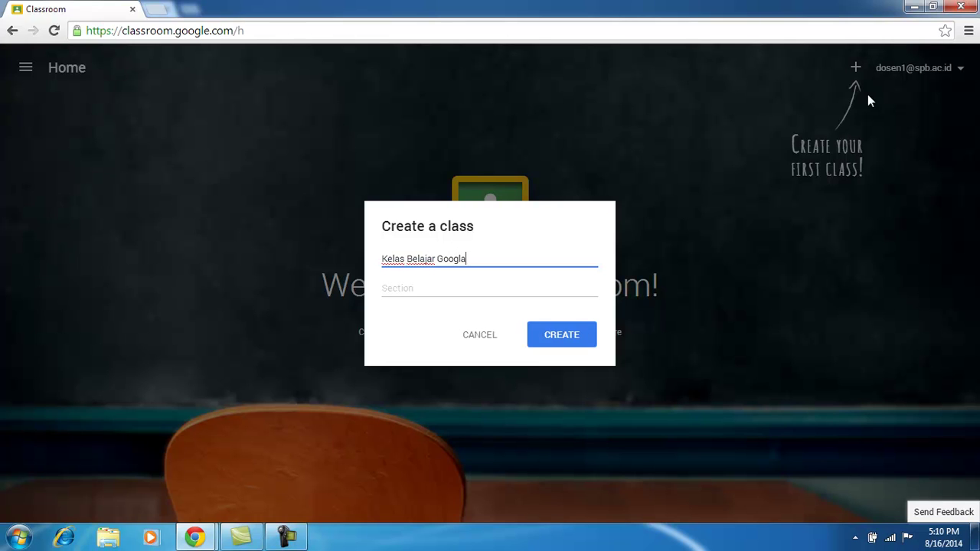
text(Apps)
click(511, 293)
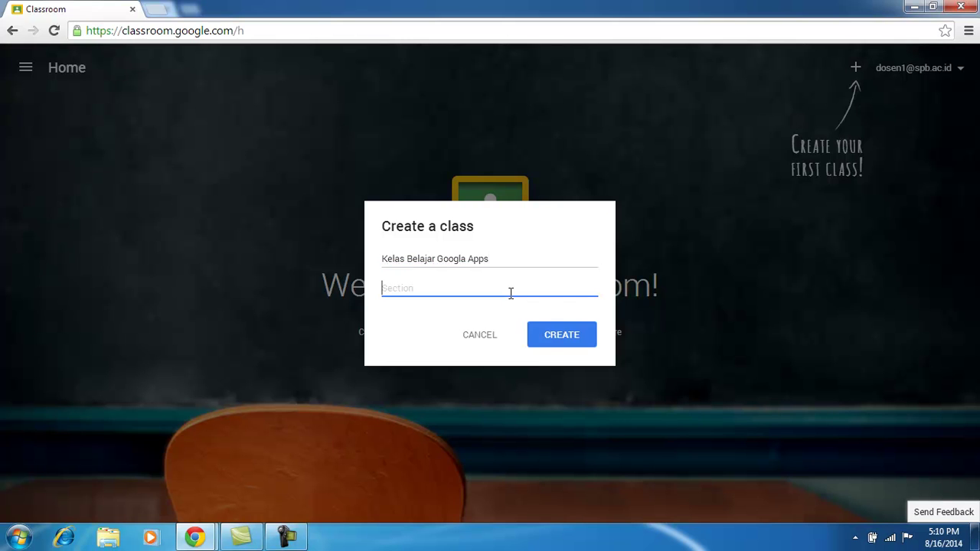
click(552, 343)
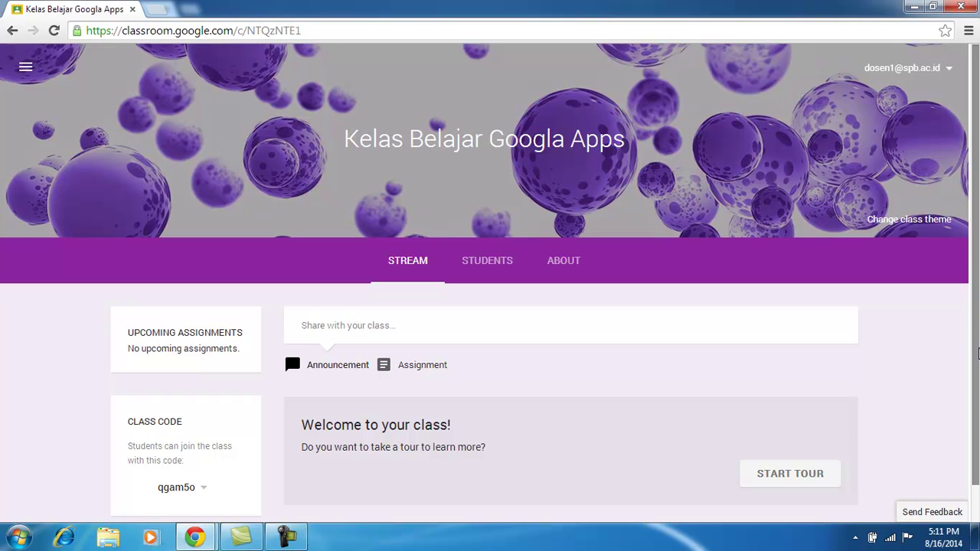
Select the 'a' in 'Googla' in the banner title and show the class navigation menu.
drag(977, 353, 977, 367)
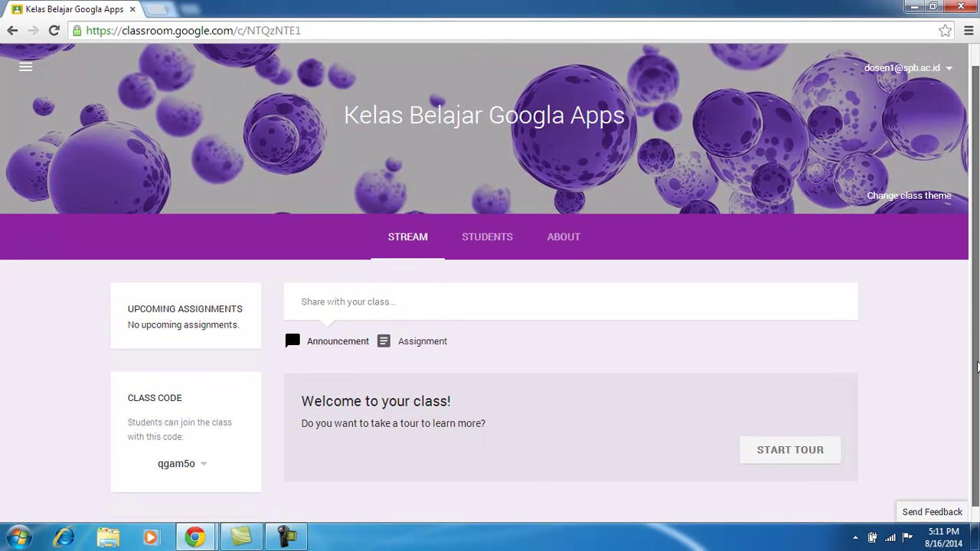
scroll(977, 367, up, 1)
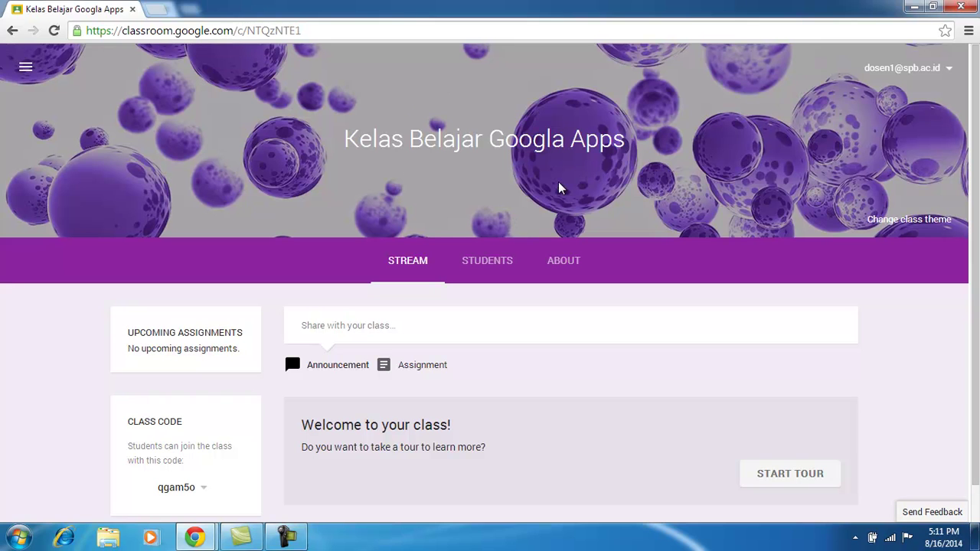
drag(552, 140, 564, 140)
drag(977, 227, 976, 285)
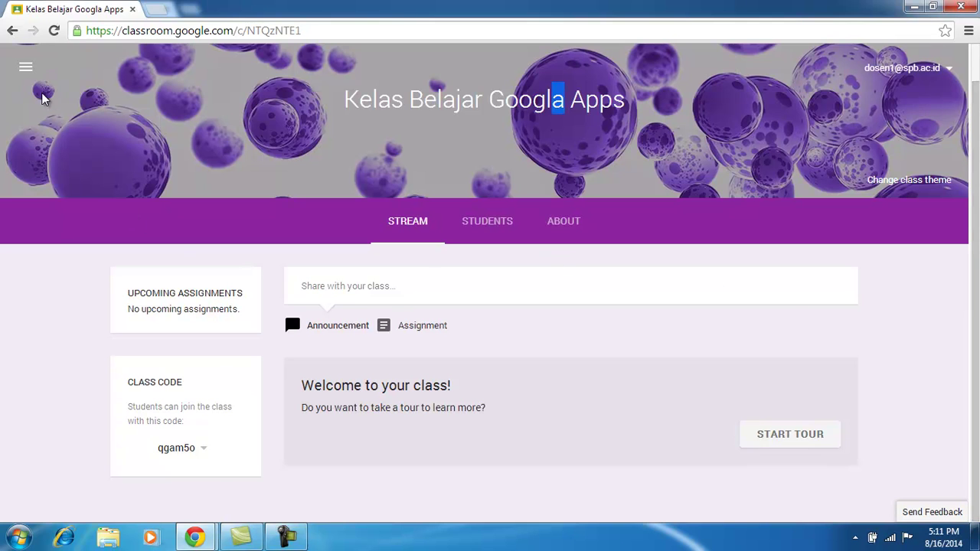
click(25, 71)
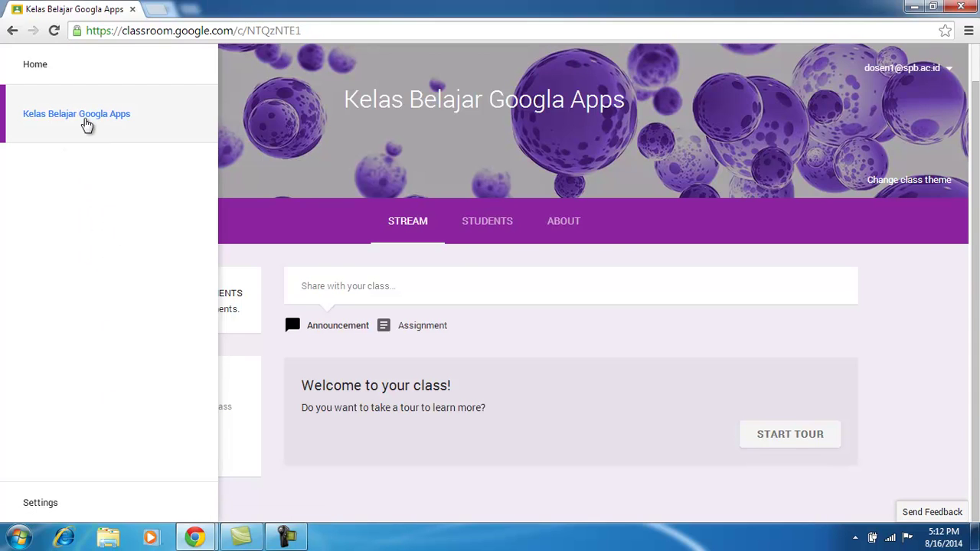
click(762, 274)
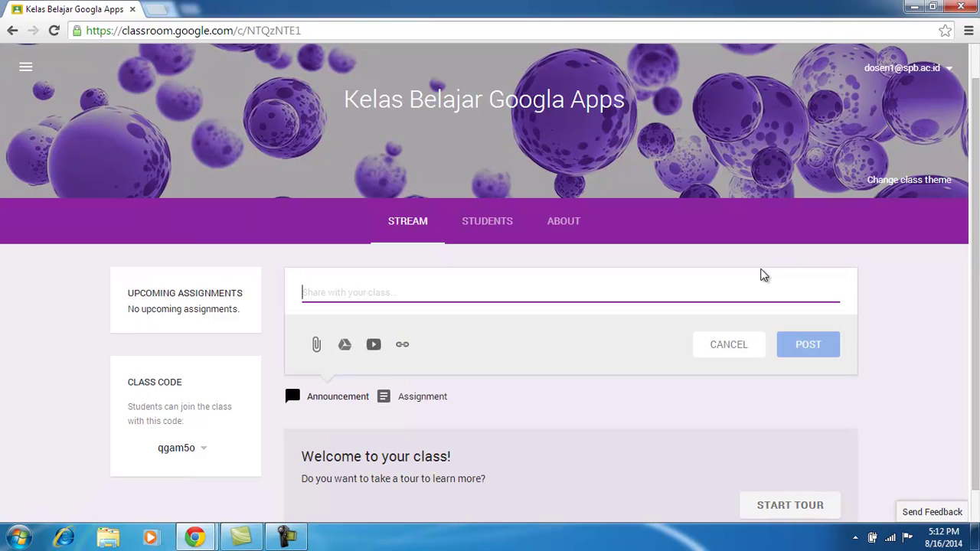
click(912, 297)
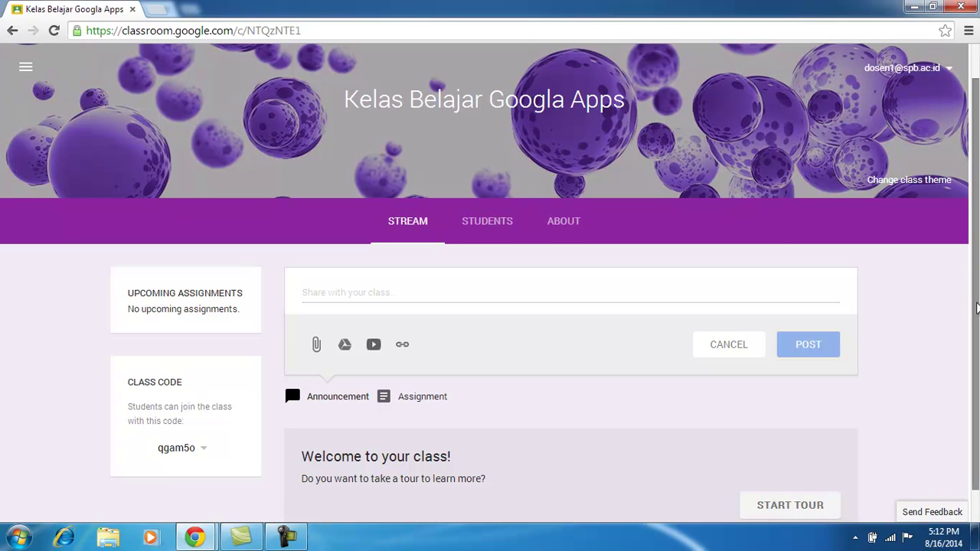
scroll(969, 278, down, 1)
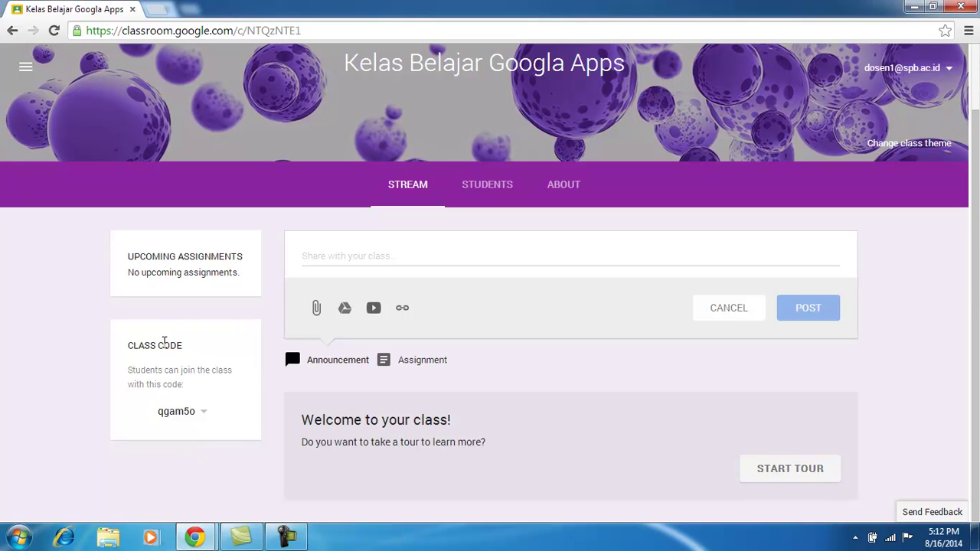
drag(134, 346, 182, 346)
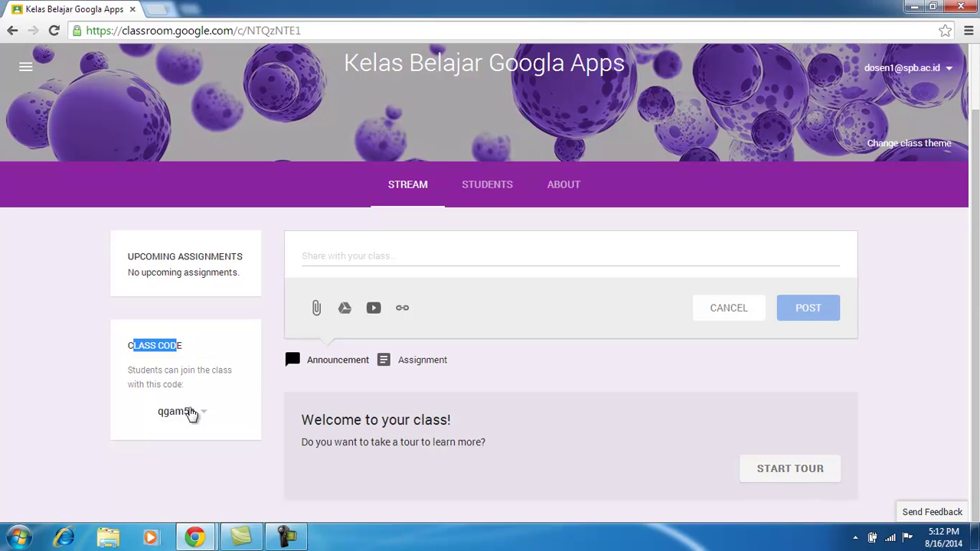
click(178, 458)
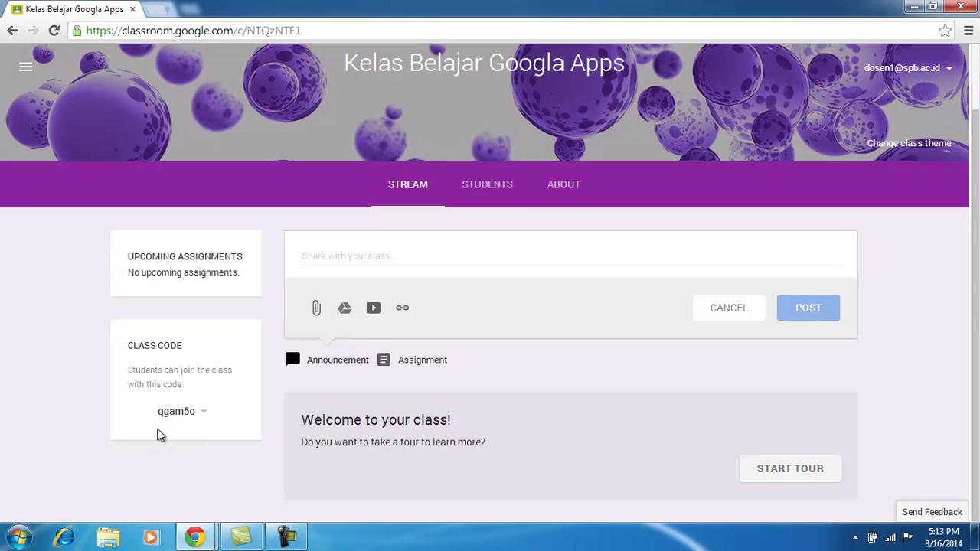
Disable the class code, re-enable it with a new join code, and start the tour.
drag(157, 413, 197, 474)
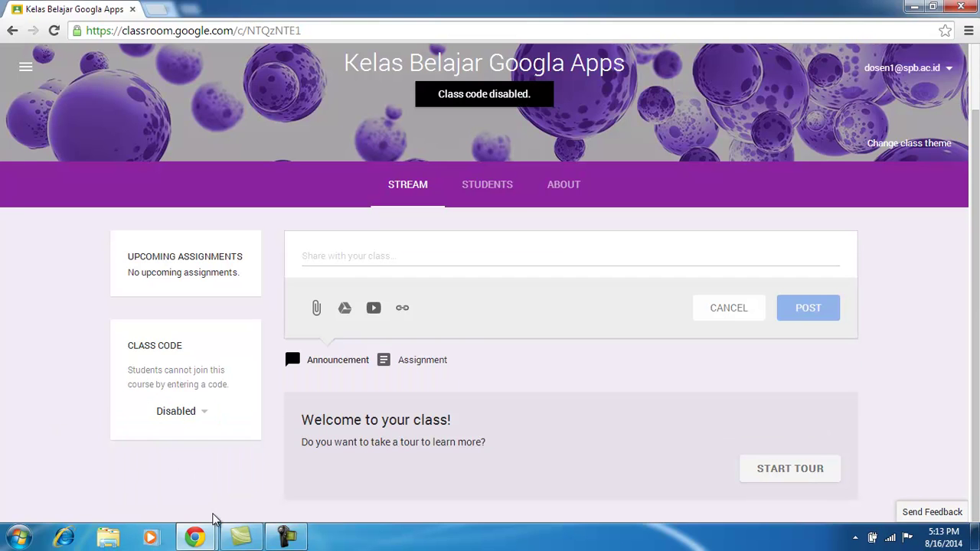
click(203, 413)
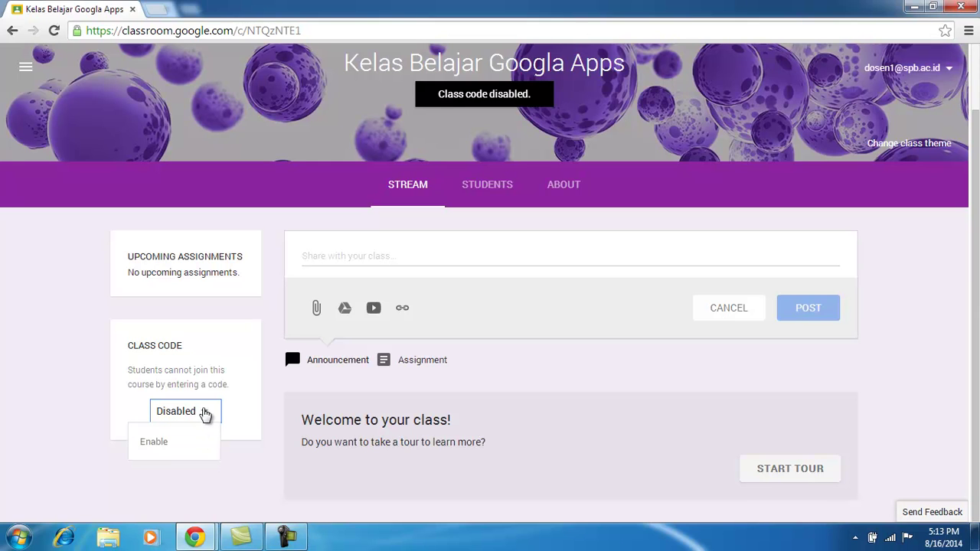
click(162, 444)
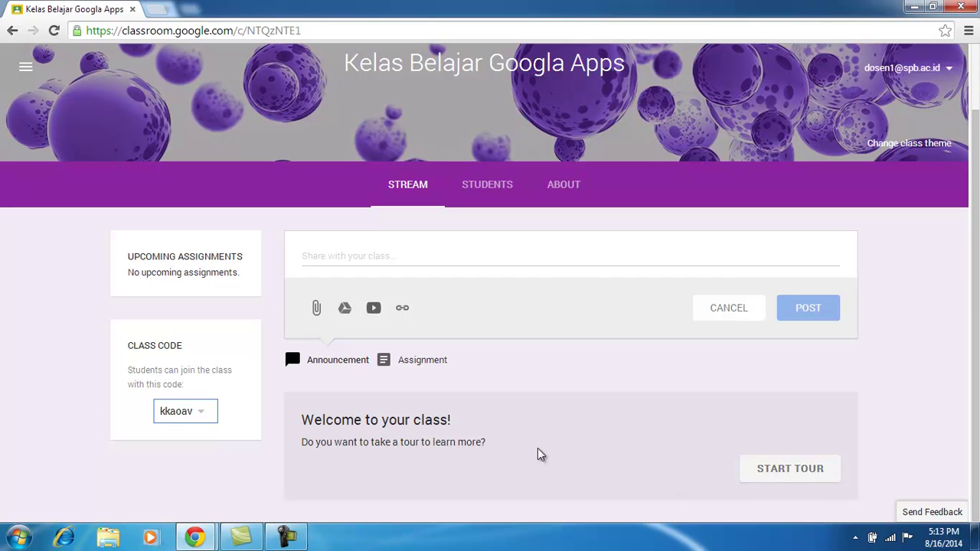
click(799, 475)
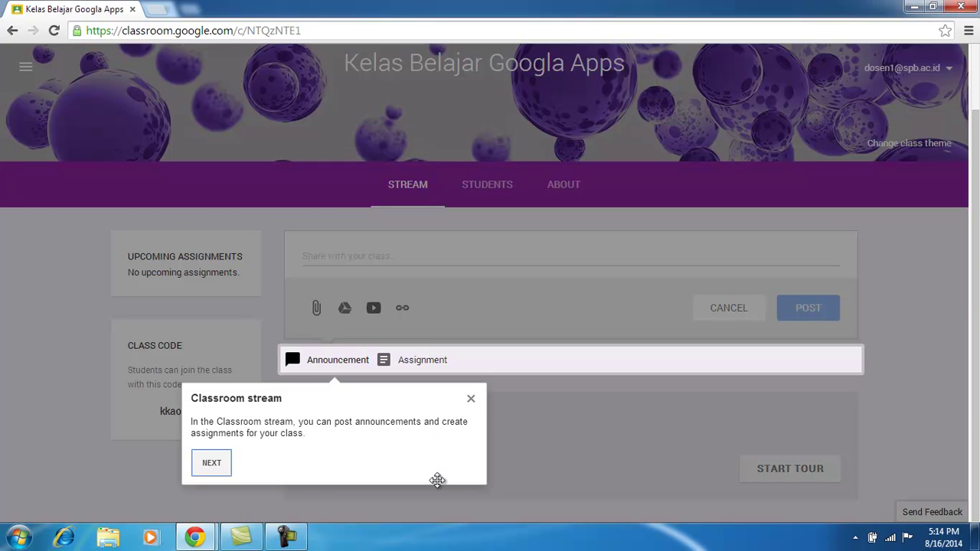
Step through the tour's class code and Students tips, then dismiss the tour.
click(220, 464)
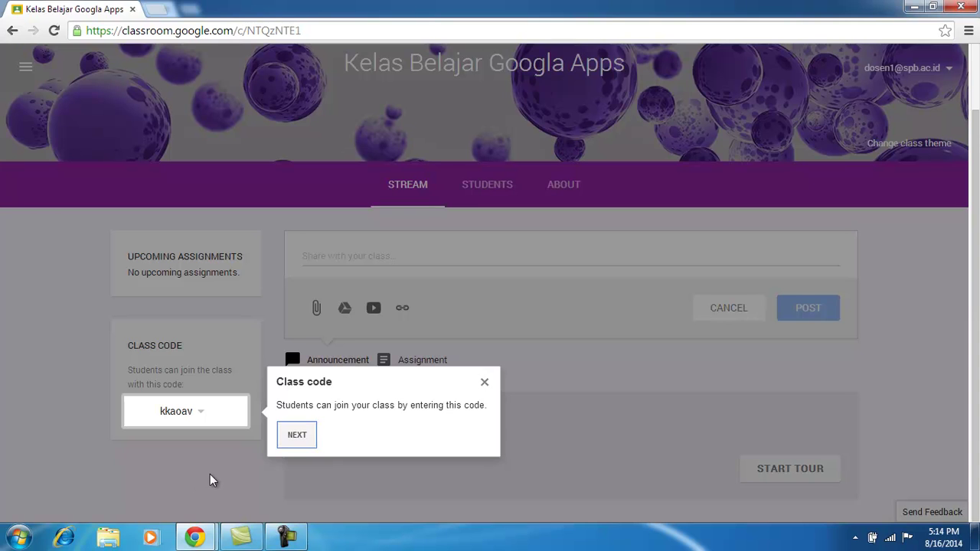
click(297, 436)
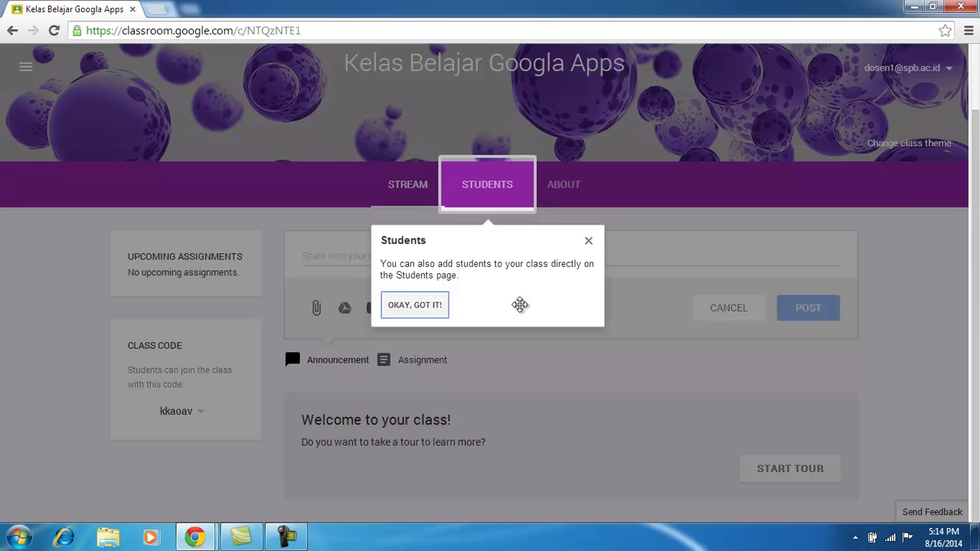
click(427, 310)
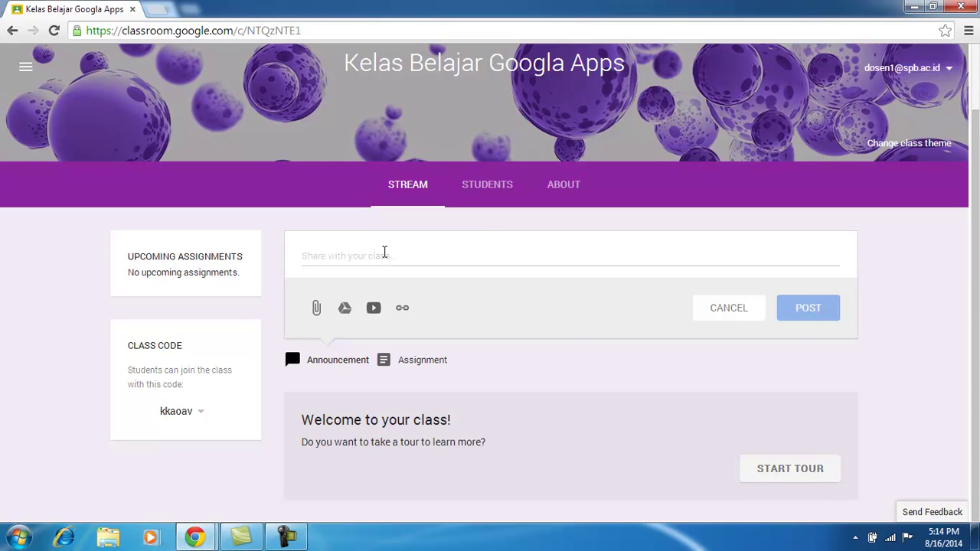
View the Students page, select the class join code, and switch to the incognito window.
click(488, 187)
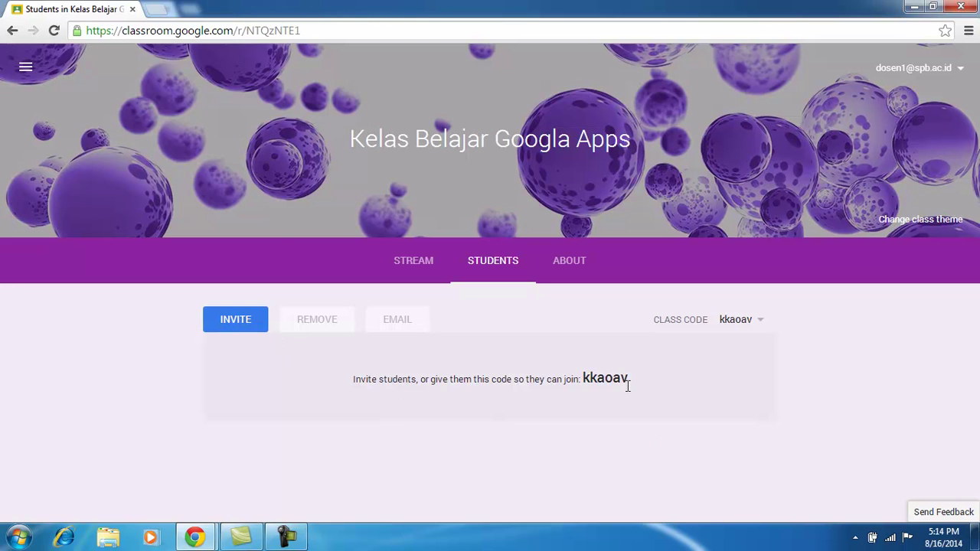
drag(636, 385, 587, 387)
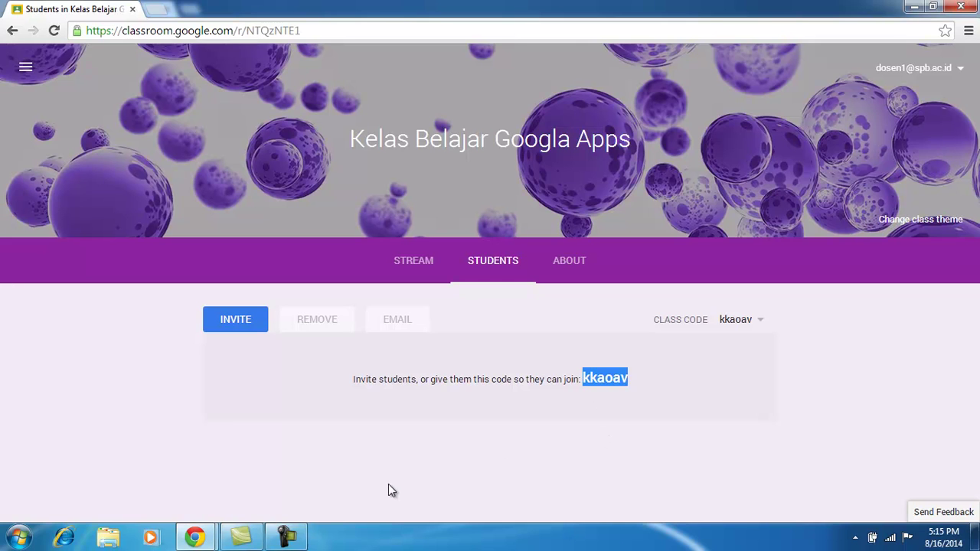
mouse_move(211, 536)
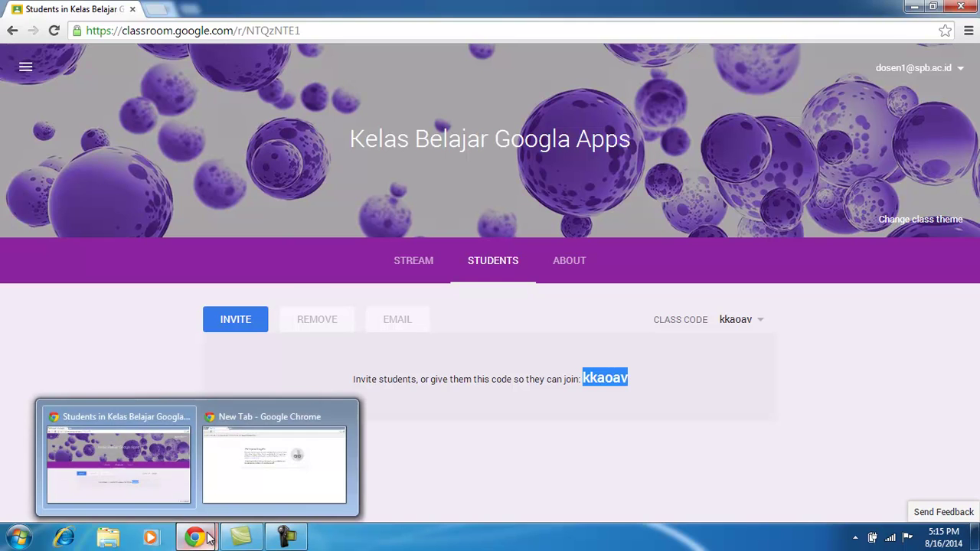
click(231, 487)
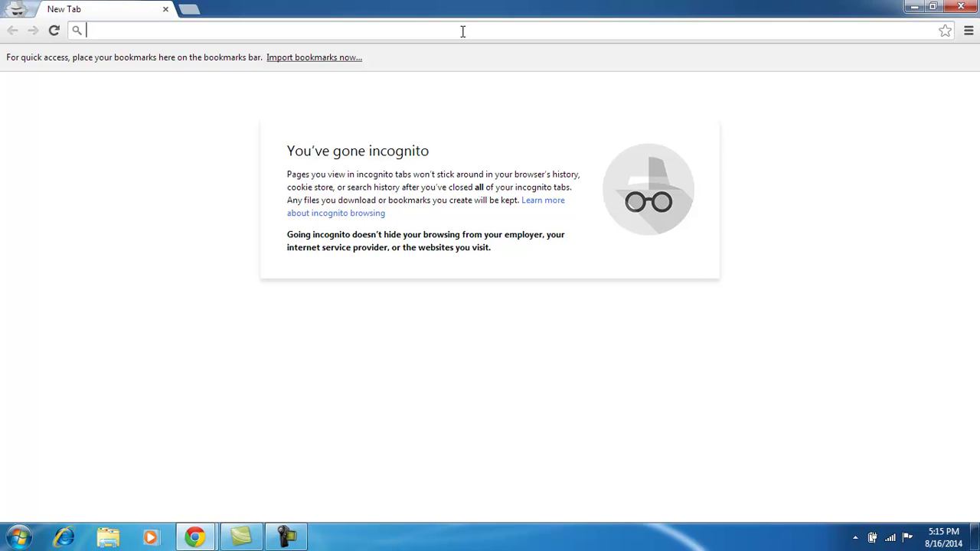
Load classroom.google.com in incognito and submit the student account's e-mail and password.
text(classroom.google.com)
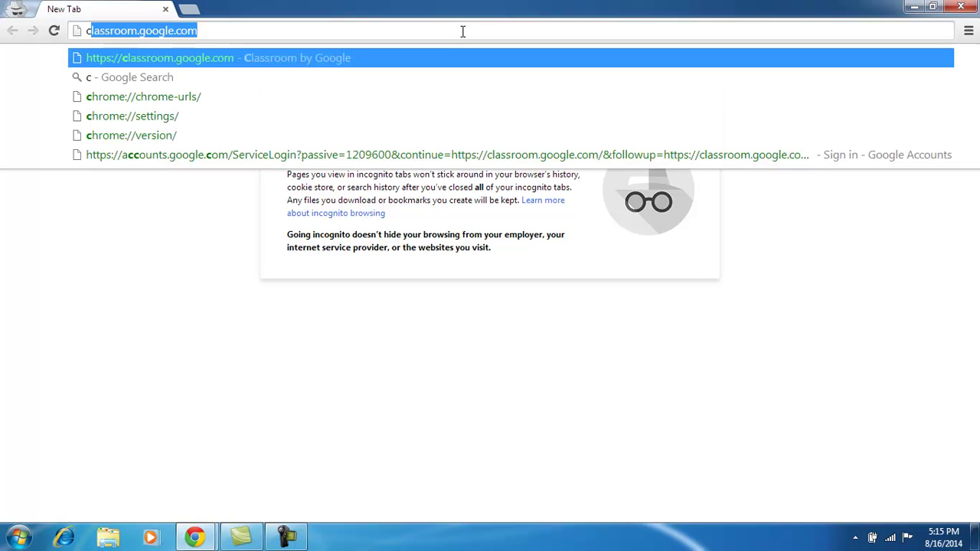
click(288, 61)
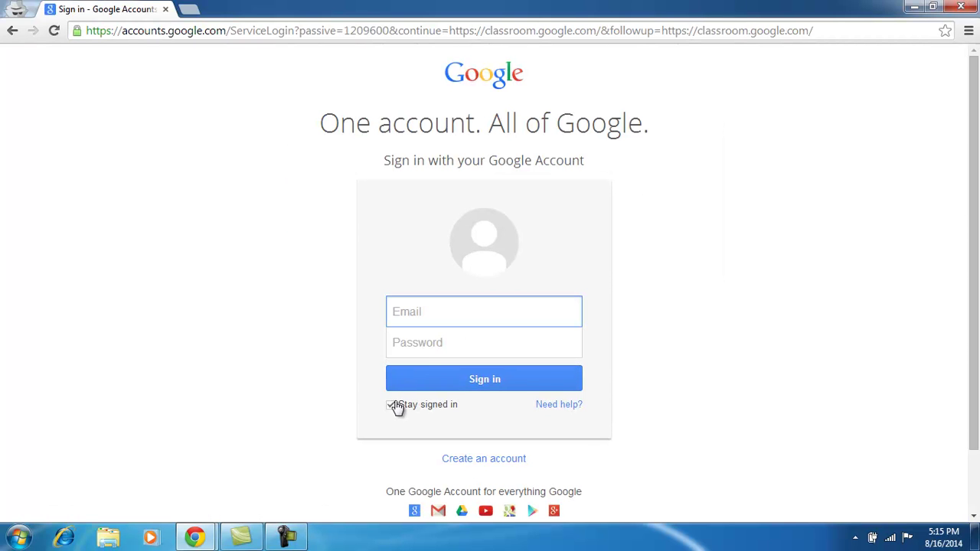
click(391, 405)
click(425, 312)
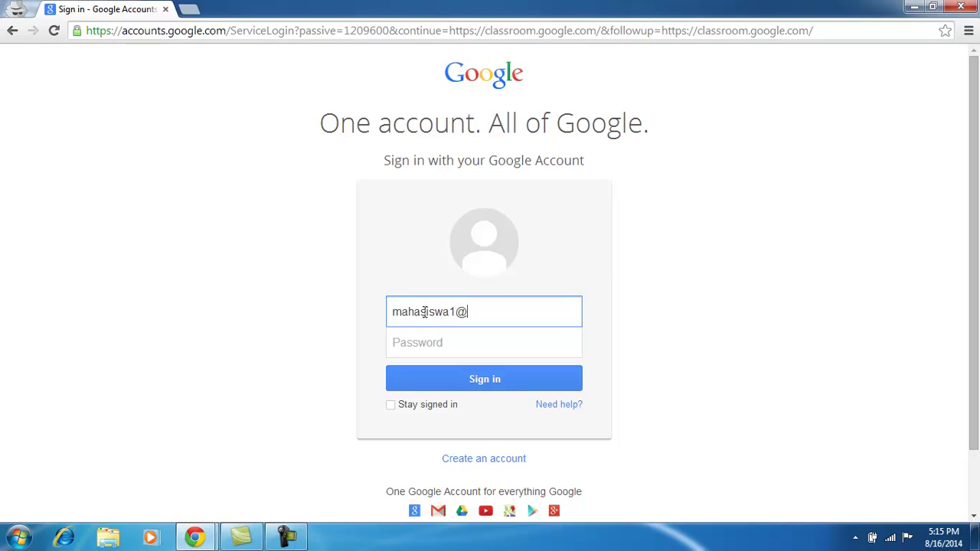
click(449, 343)
text(•••••••••)
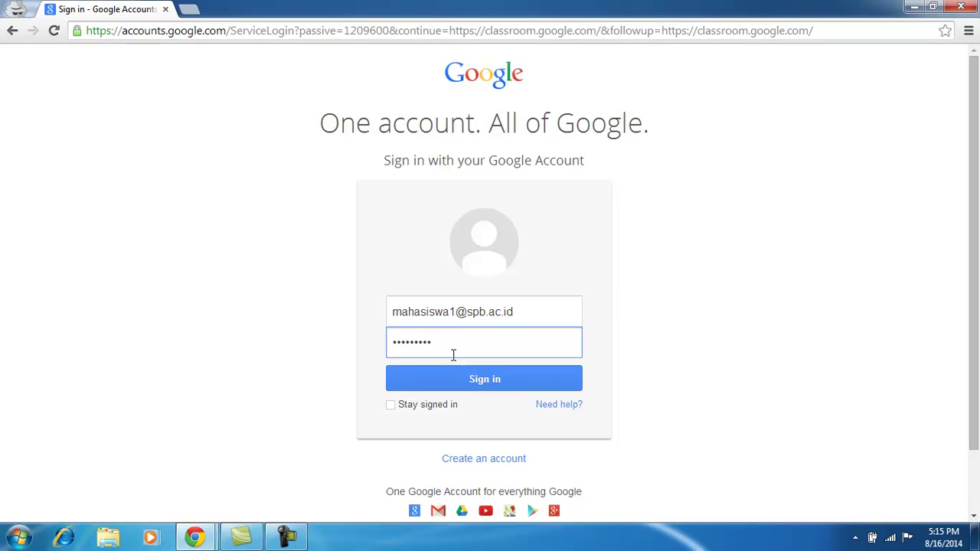
text(••••)
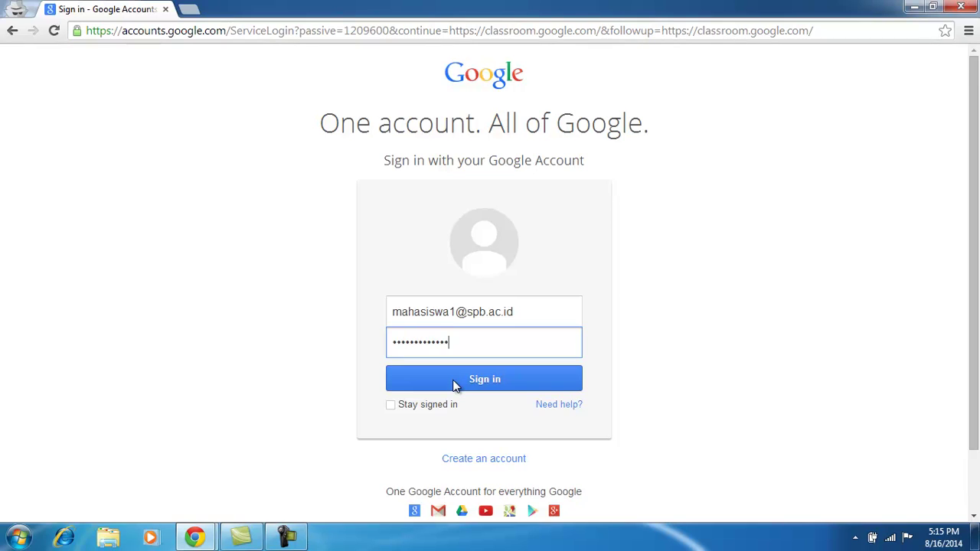
click(464, 378)
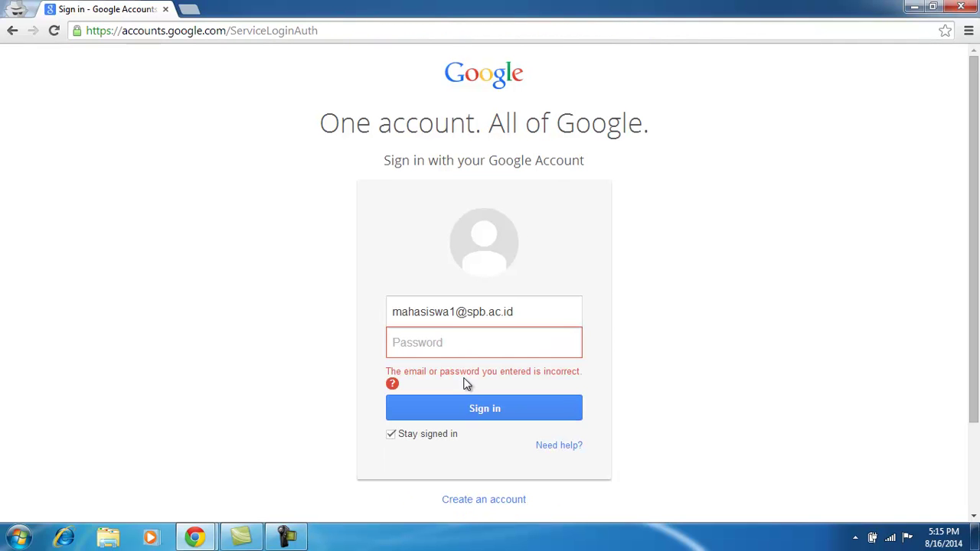
Correct the student e-mail domain, sign in again, and skip the mobile-number prompt.
text(•••••••••••••)
click(397, 436)
click(429, 416)
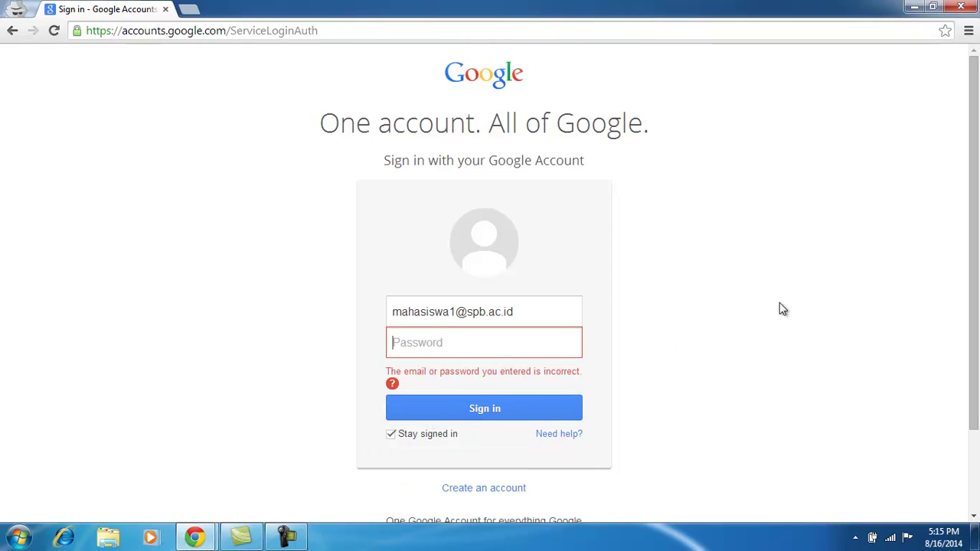
click(470, 314)
text(studen)
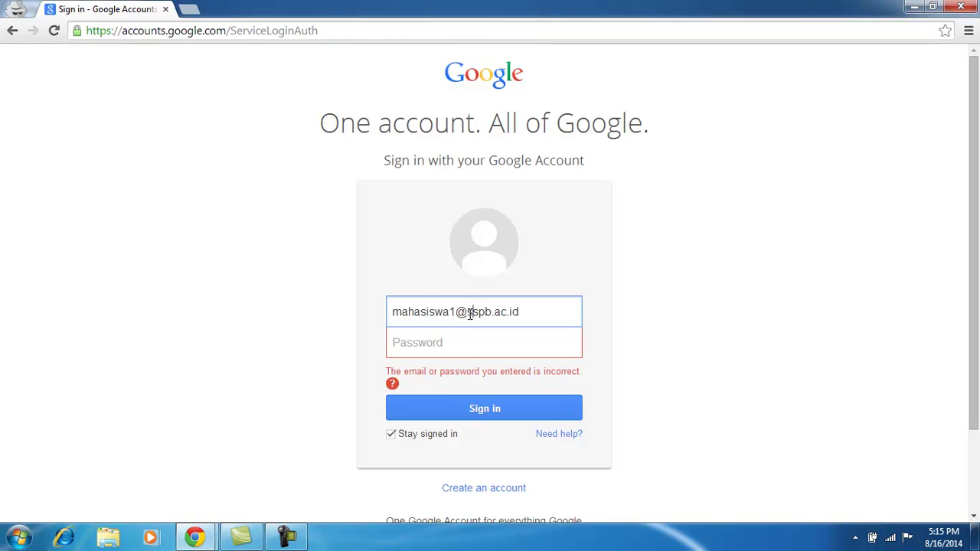
text(t.s)
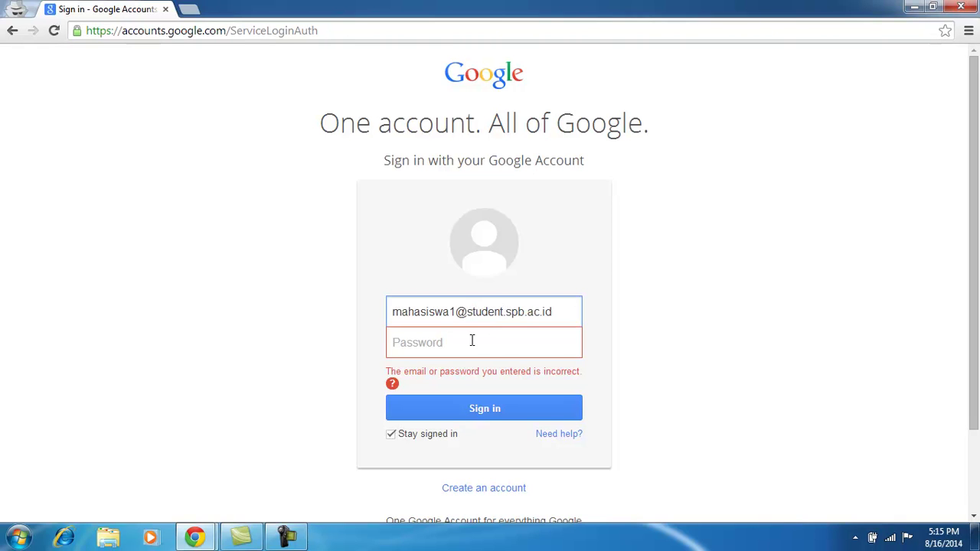
click(472, 342)
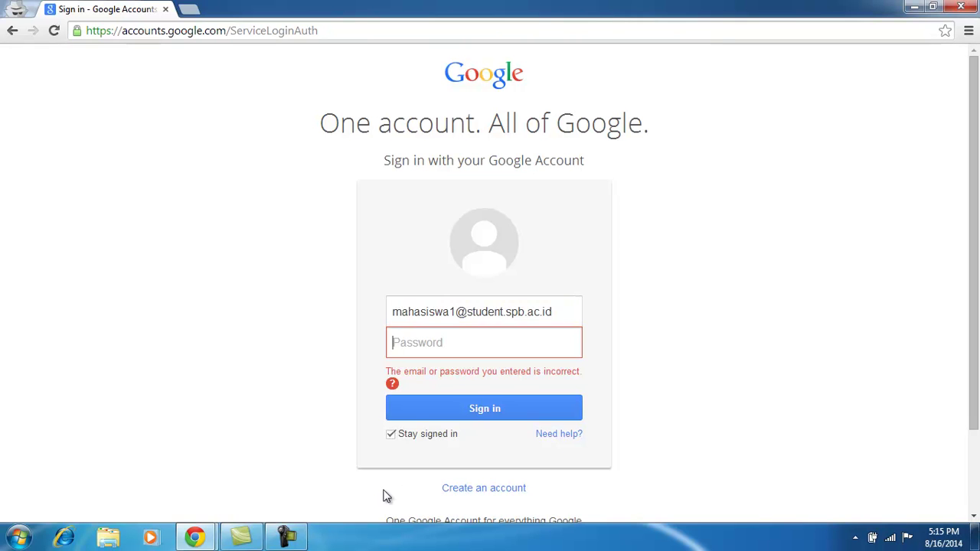
click(391, 436)
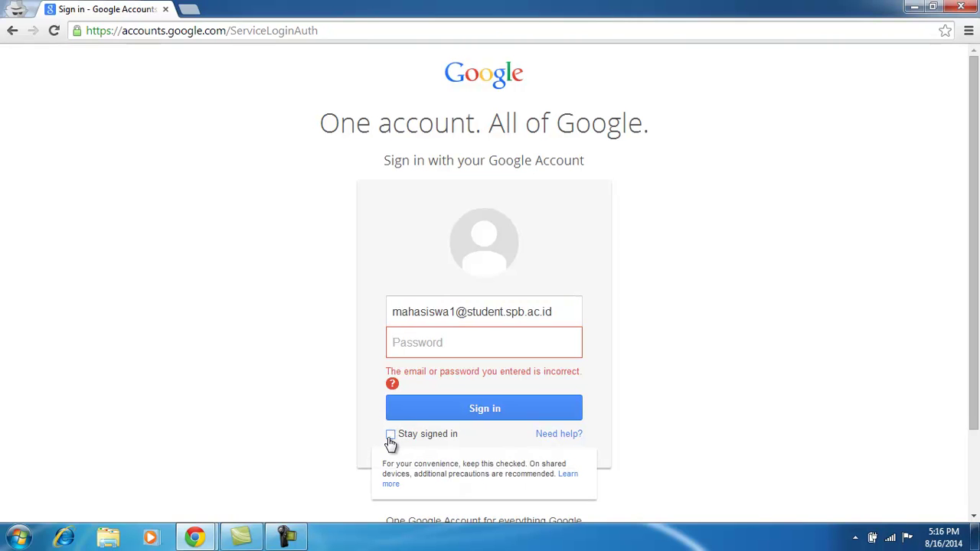
click(414, 349)
text(•••••)
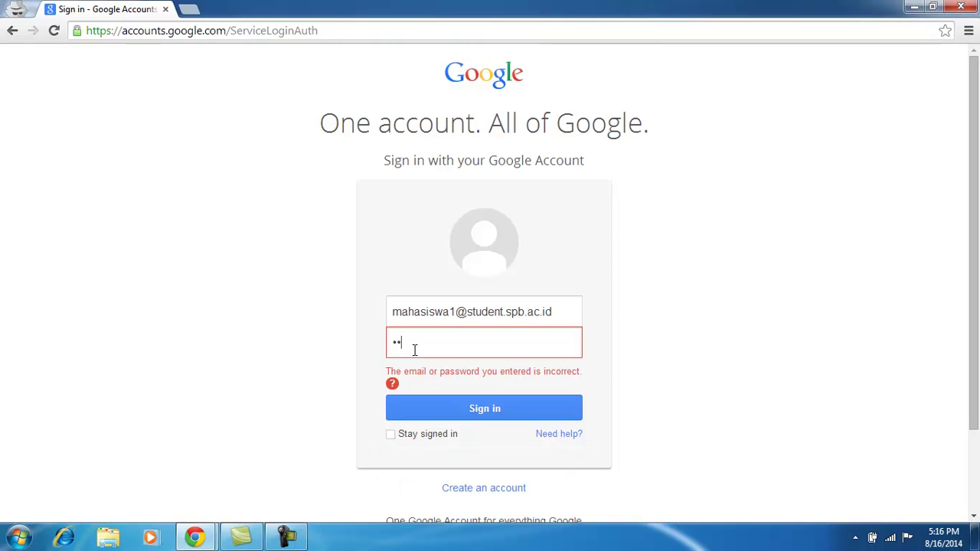
text(••••••••)
click(464, 420)
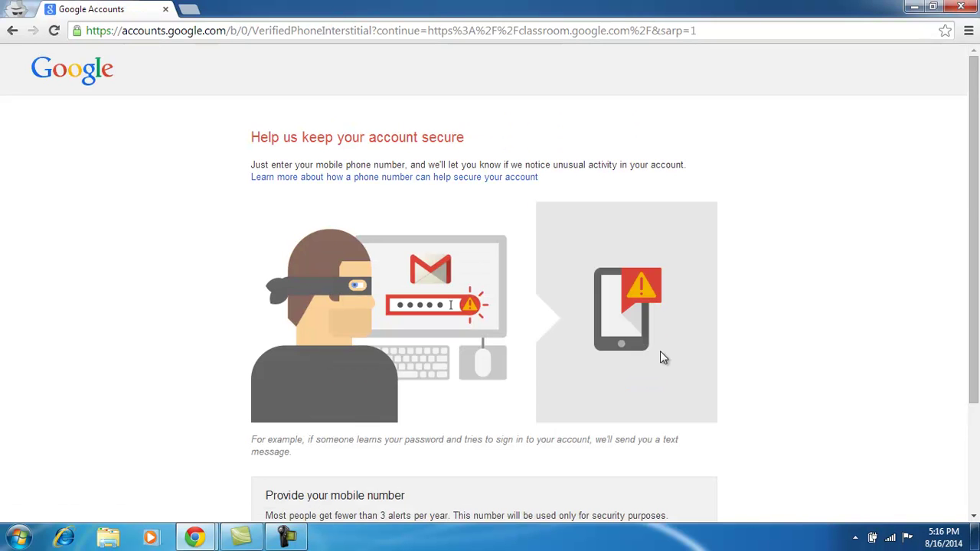
scroll(973, 359, down, 2)
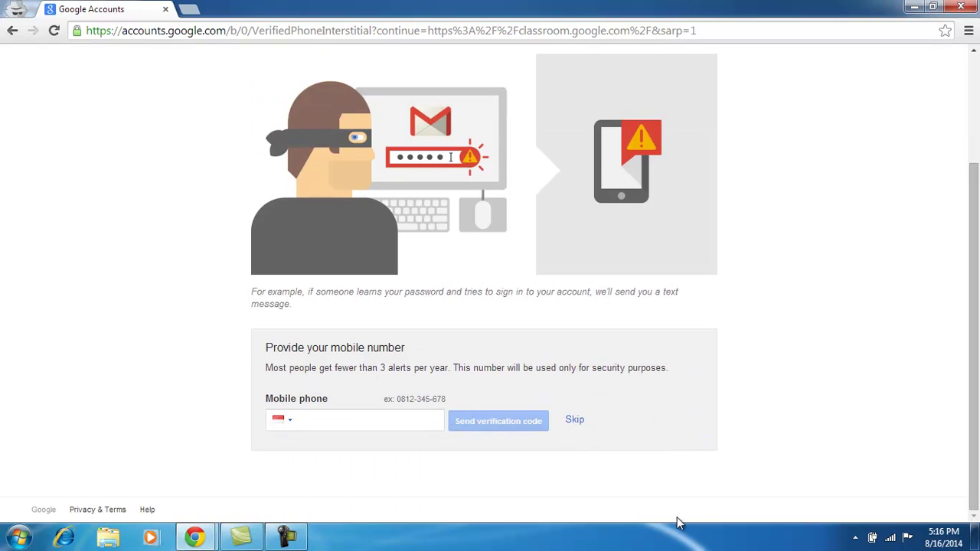
click(574, 421)
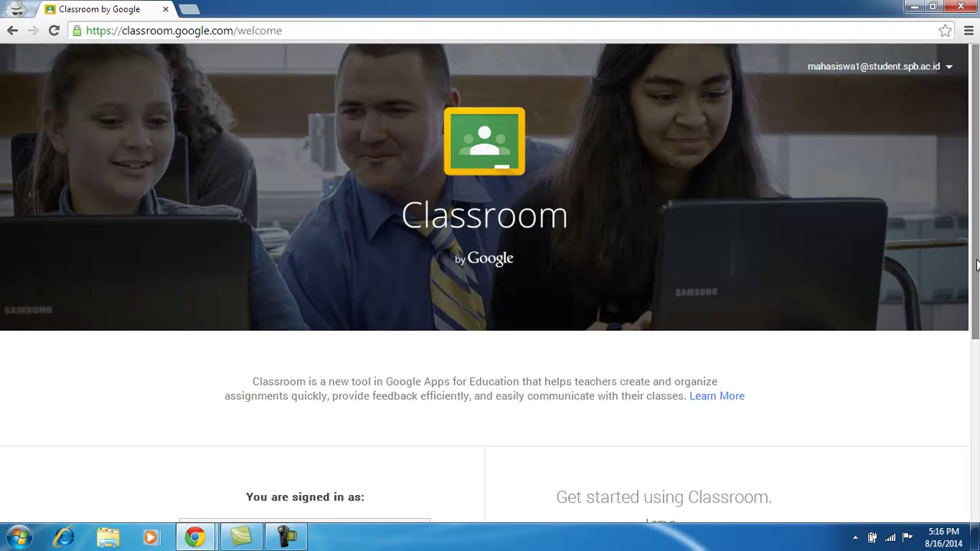
Scroll down the Classroom welcome page and choose the STUDENT role for this account.
drag(976, 264, 977, 351)
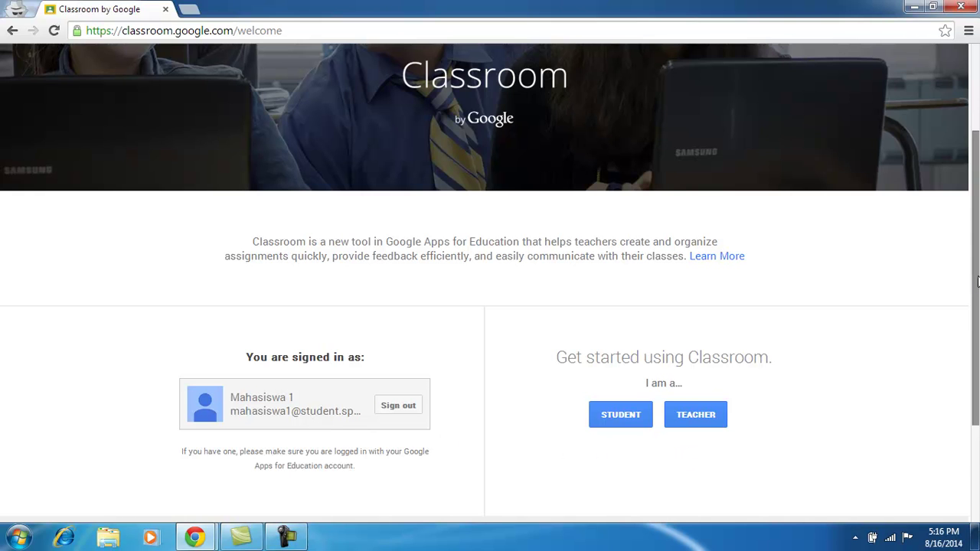
drag(977, 280, 978, 323)
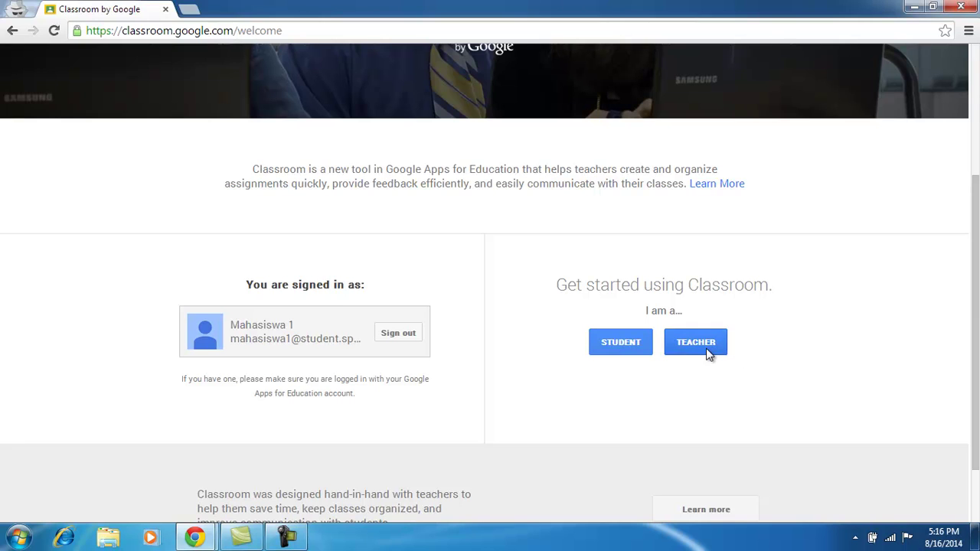
click(620, 347)
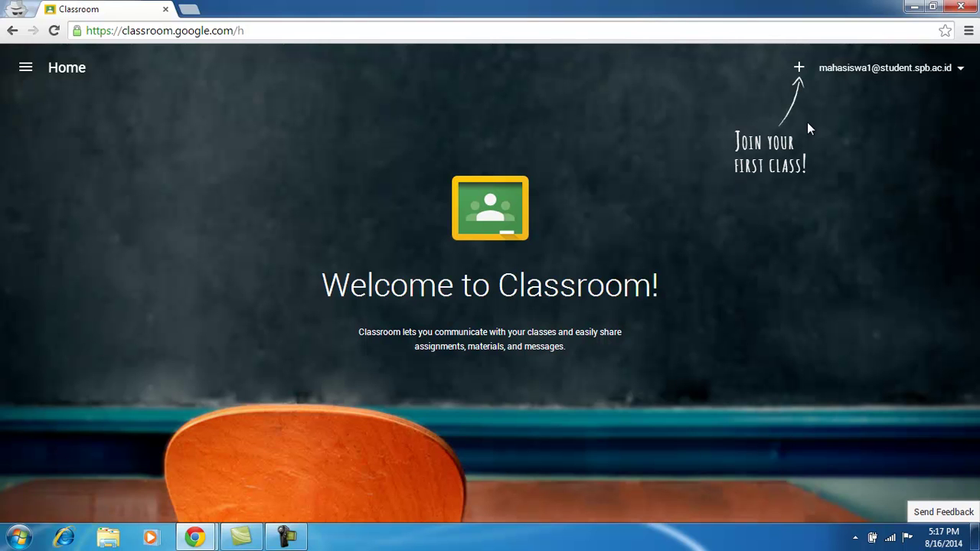
Open the join-class dialog and copy the class code from the teacher's Students page.
click(800, 70)
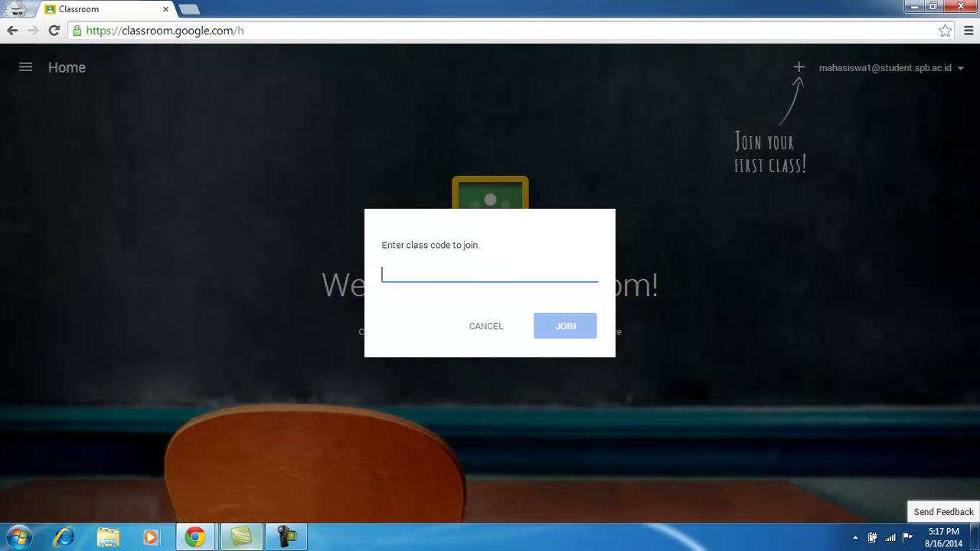
mouse_move(200, 541)
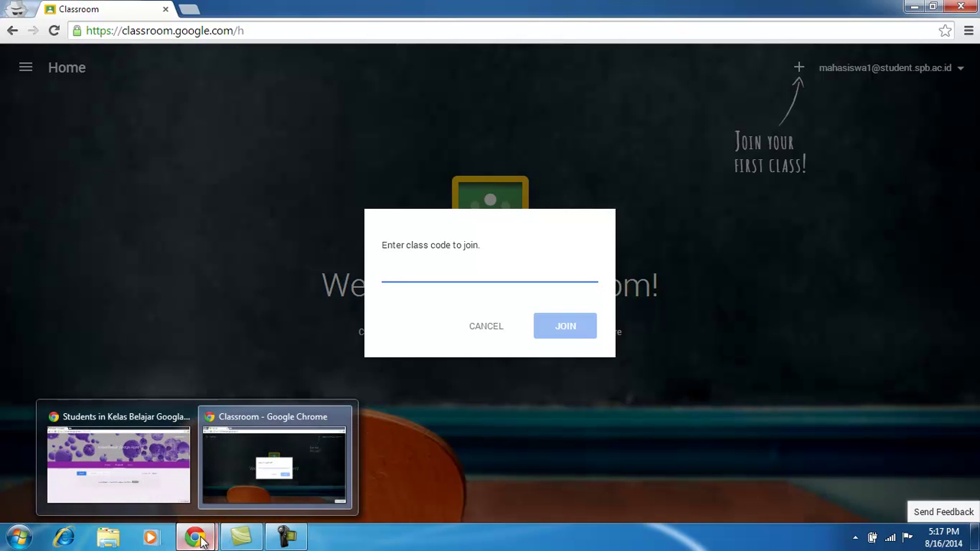
click(158, 485)
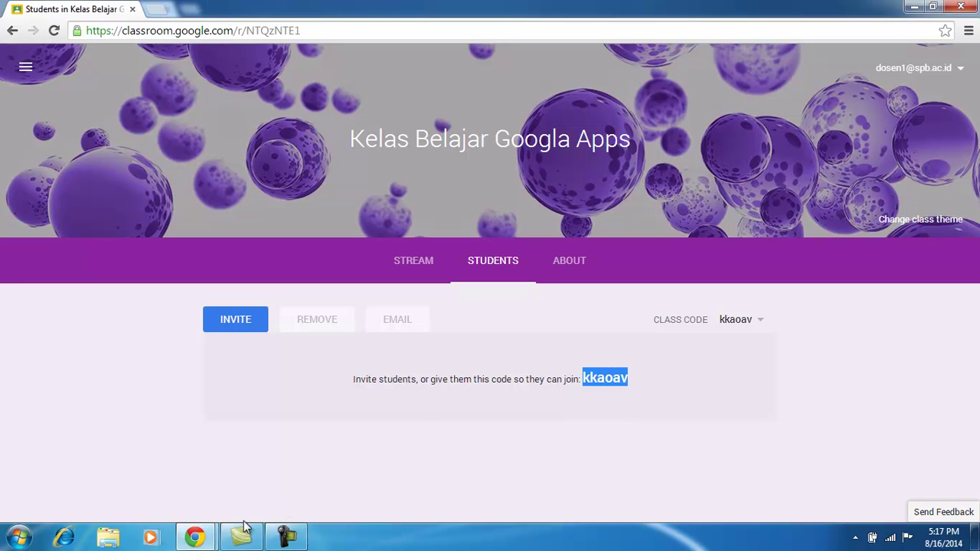
right_click(601, 378)
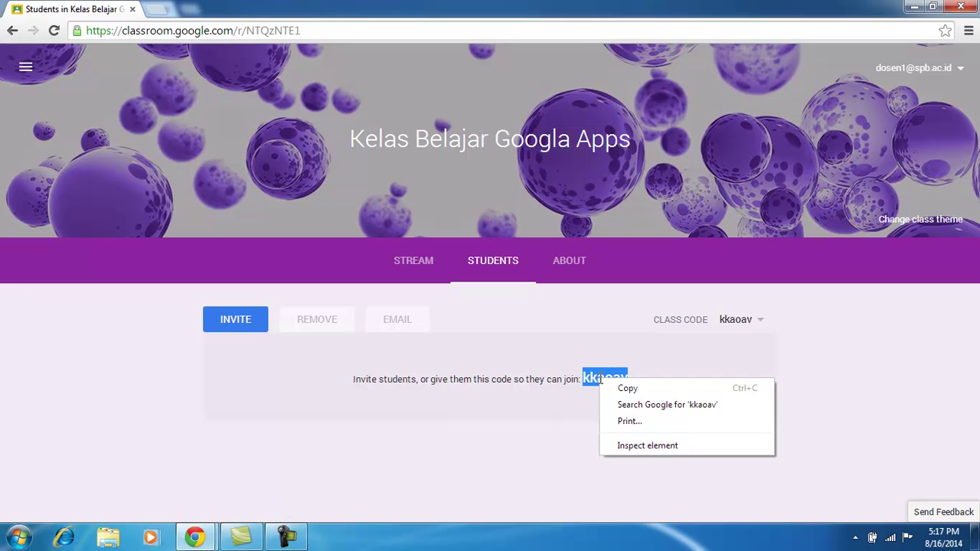
click(652, 390)
Paste the class code into the student's join field and join Kelas Belajar Googla Apps.
mouse_move(195, 537)
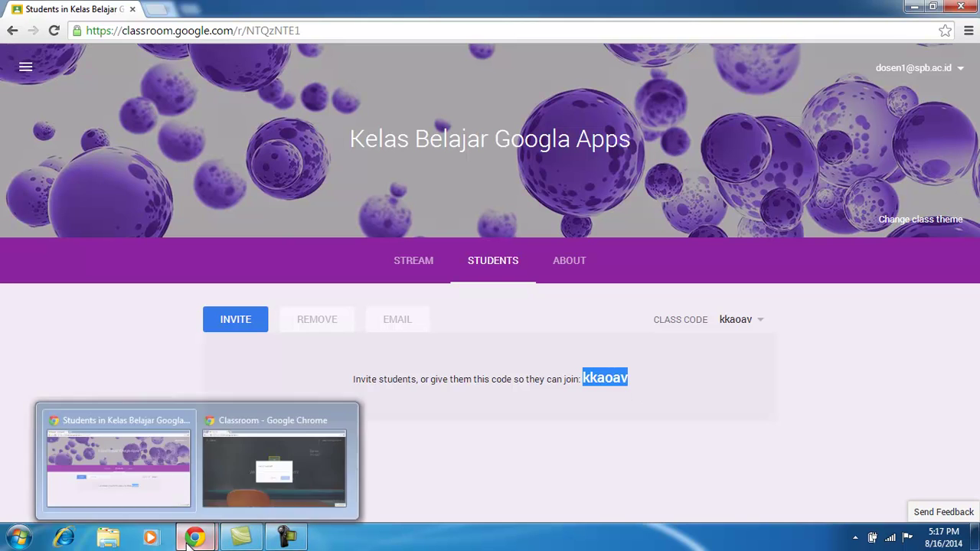
click(232, 473)
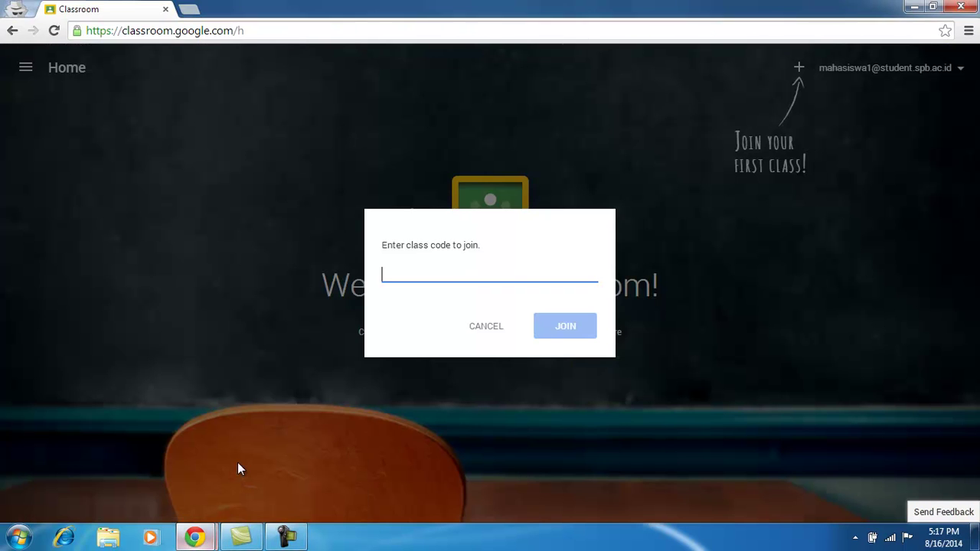
right_click(449, 266)
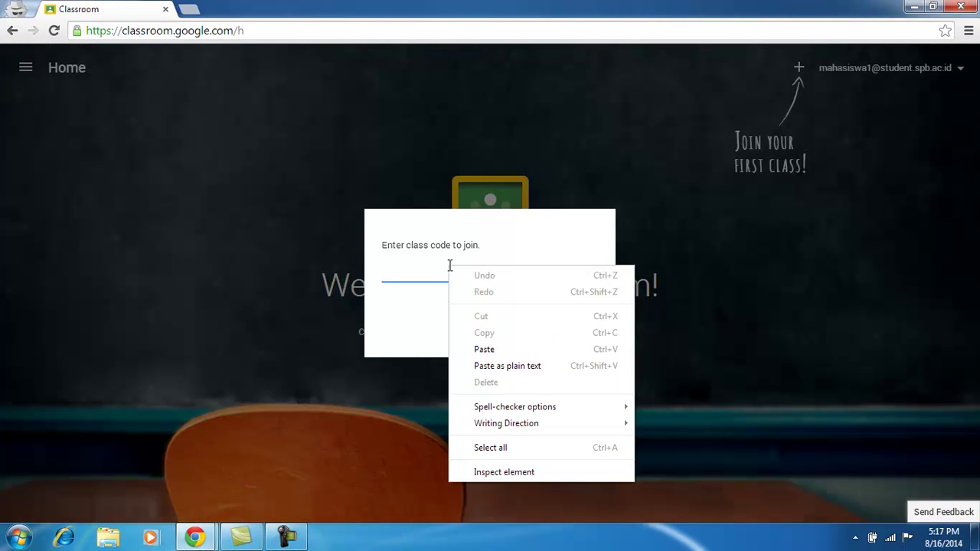
click(503, 346)
click(567, 328)
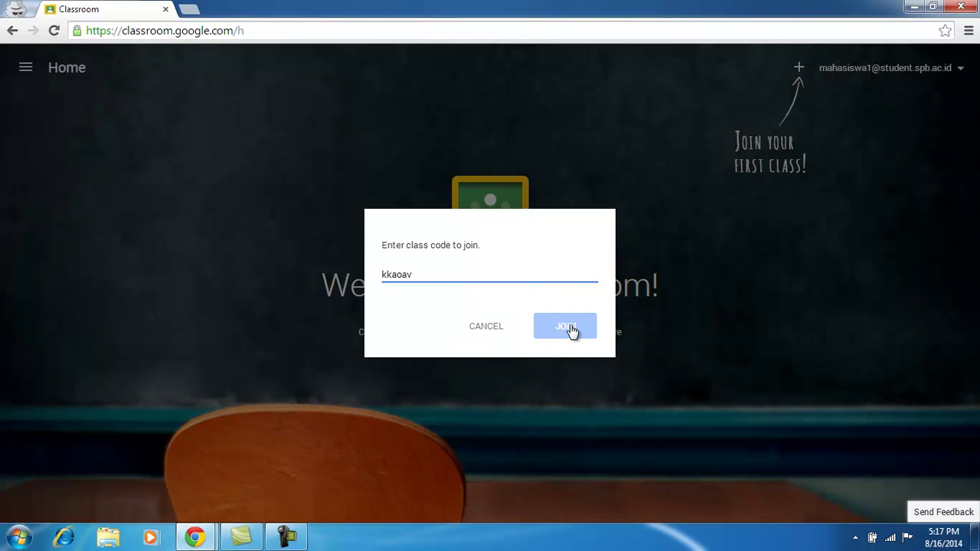
click(571, 331)
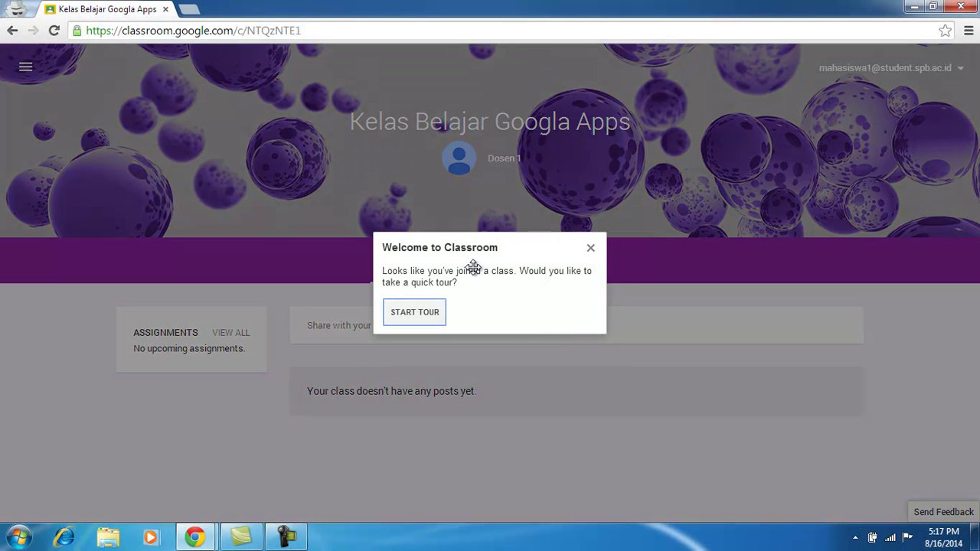
Go through the class quick tour with START TOUR, NEXT and OKAY, GOT IT!
click(428, 317)
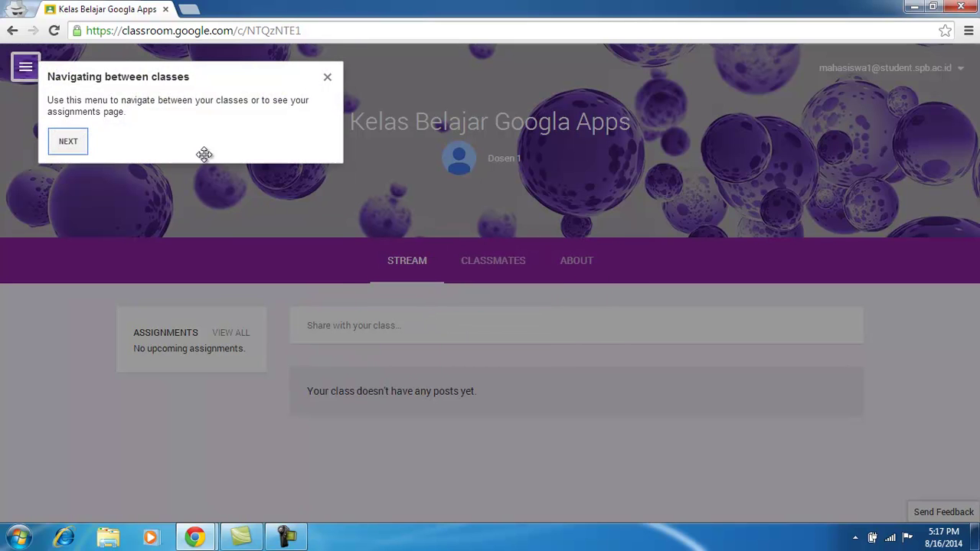
click(76, 148)
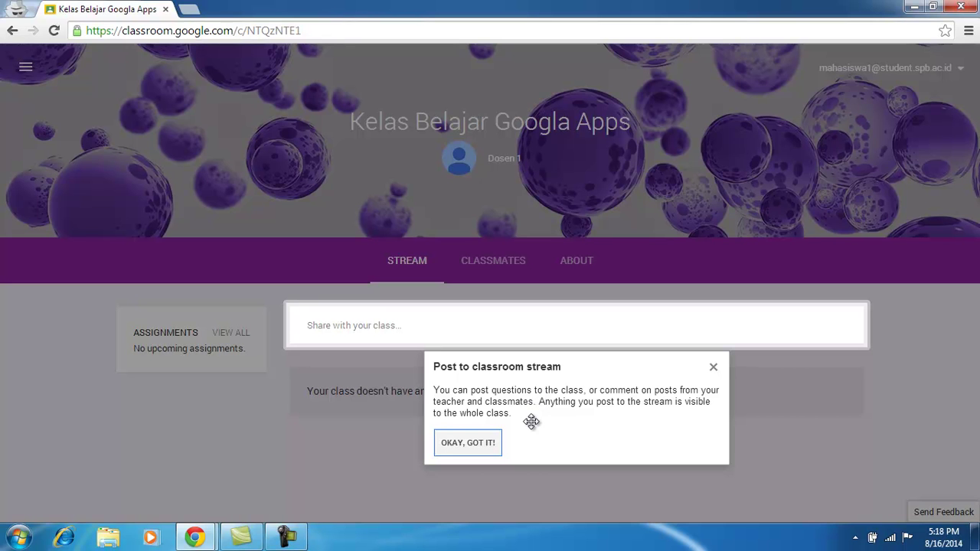
click(487, 450)
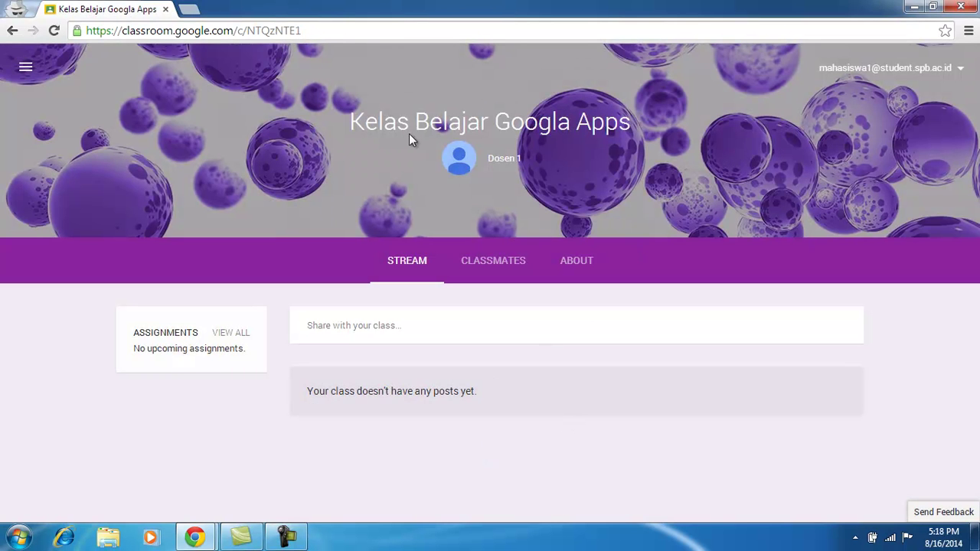
Post the message 'Terima kasih, selamat belajar.' to the class stream.
drag(351, 124, 644, 130)
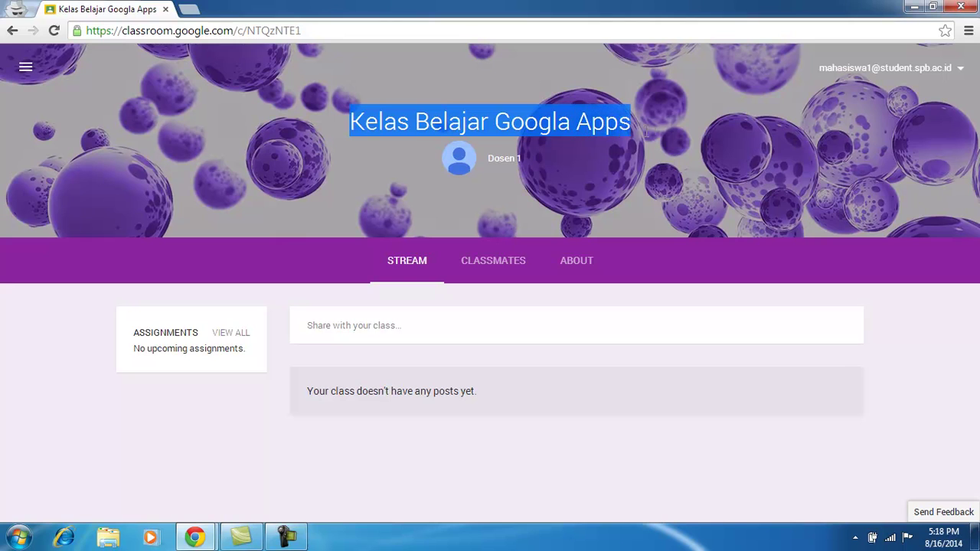
drag(542, 167, 486, 159)
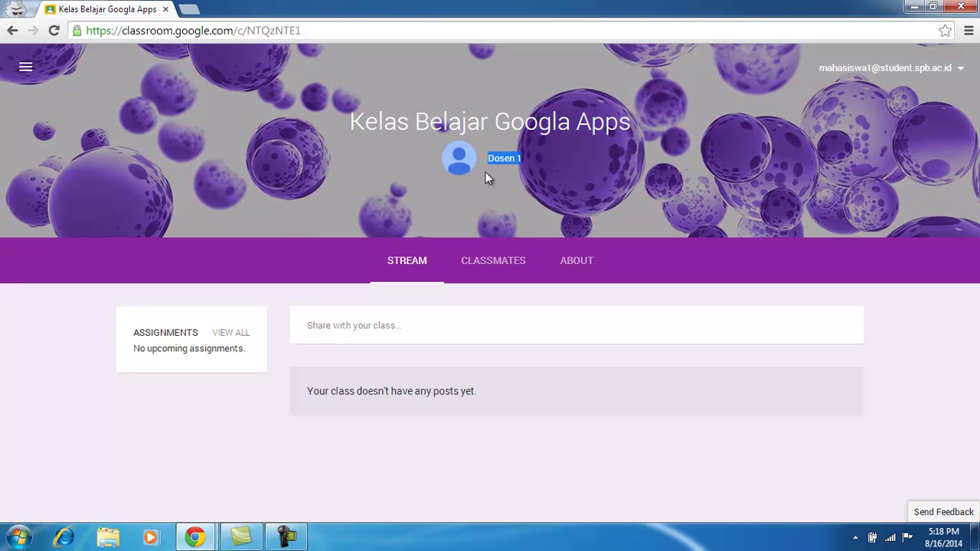
click(382, 328)
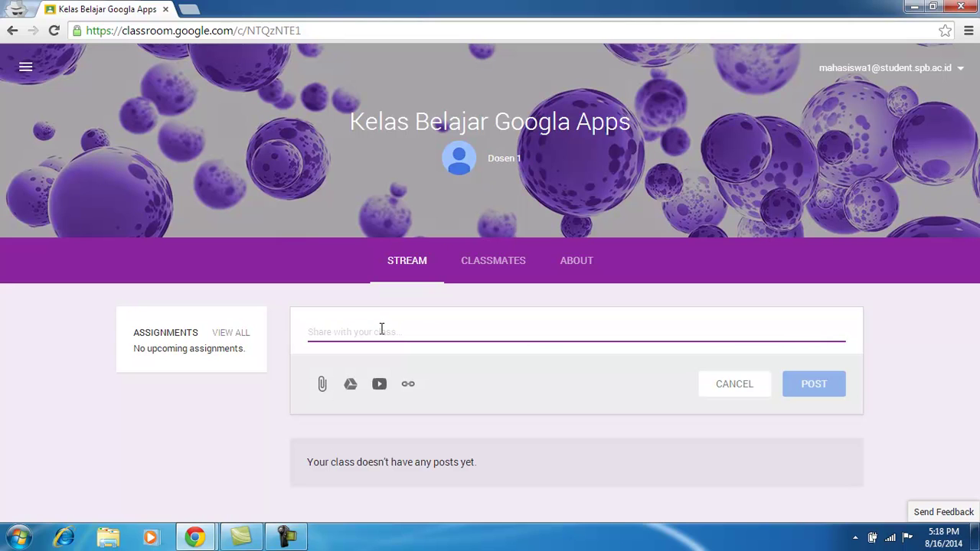
text(Terim )
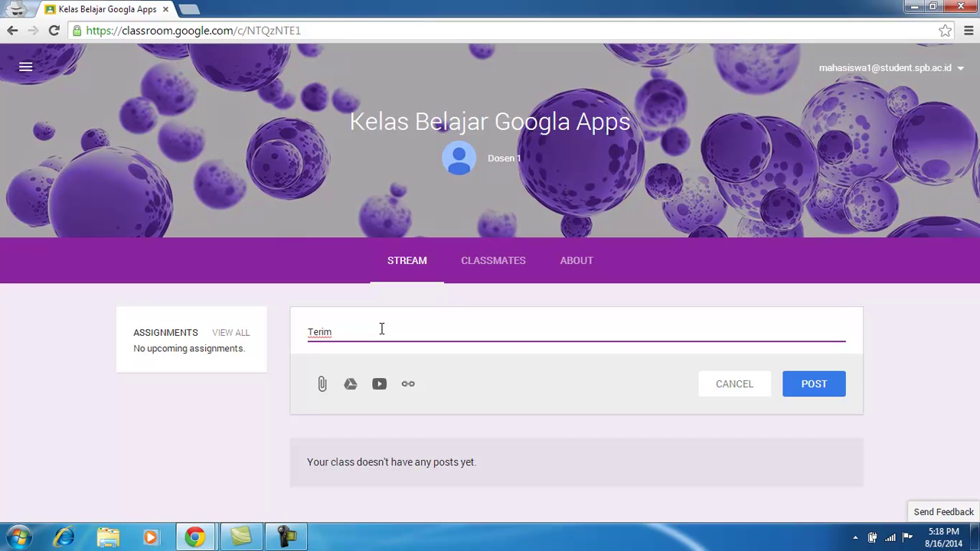
text(a kasih, selamt)
key(BackSpace)
key(BackSpace)
text(mat belajar.)
click(798, 390)
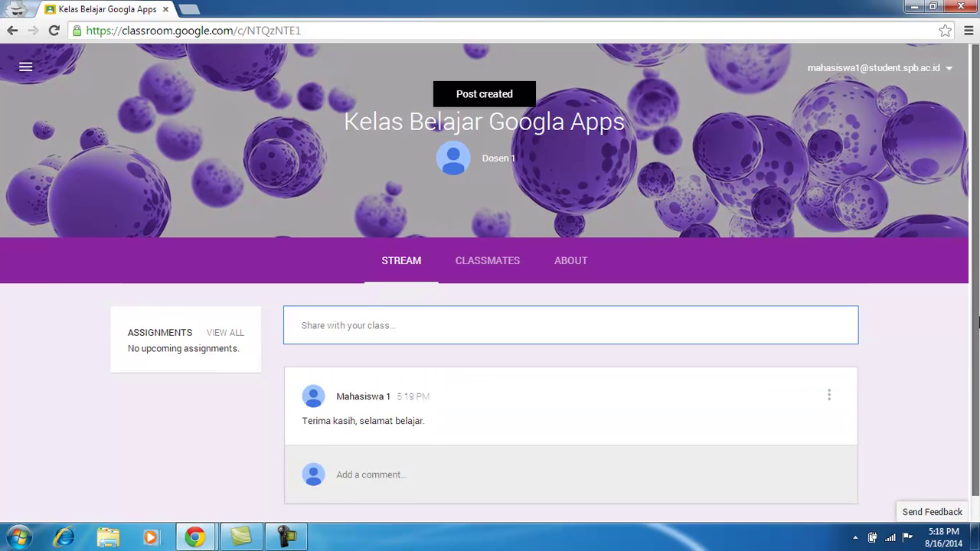
Check the Classmates list, then return to the class Stream.
drag(975, 364, 975, 390)
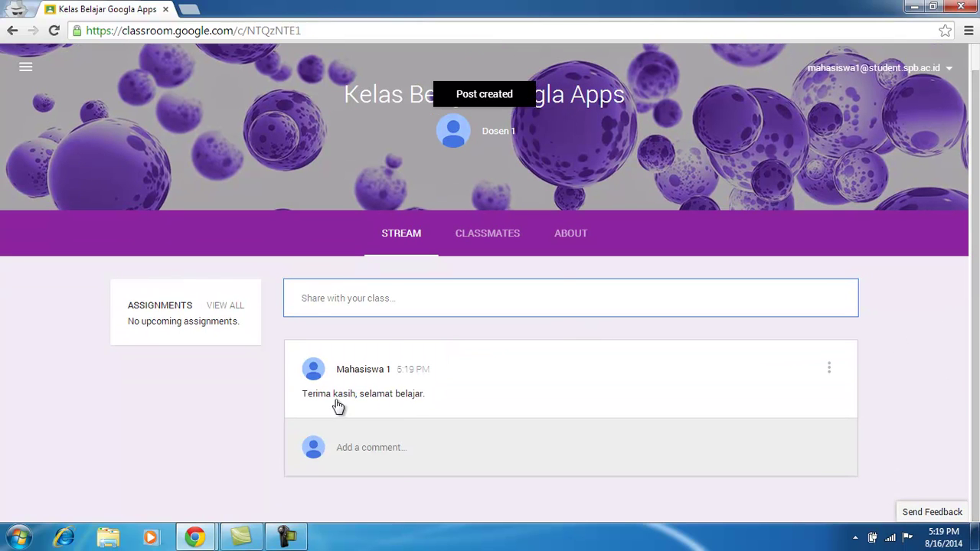
click(503, 239)
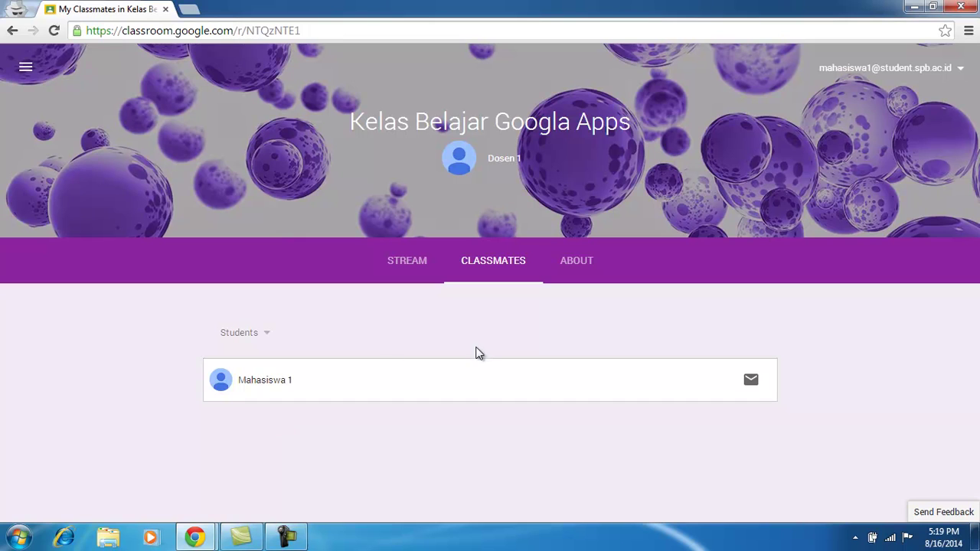
click(412, 265)
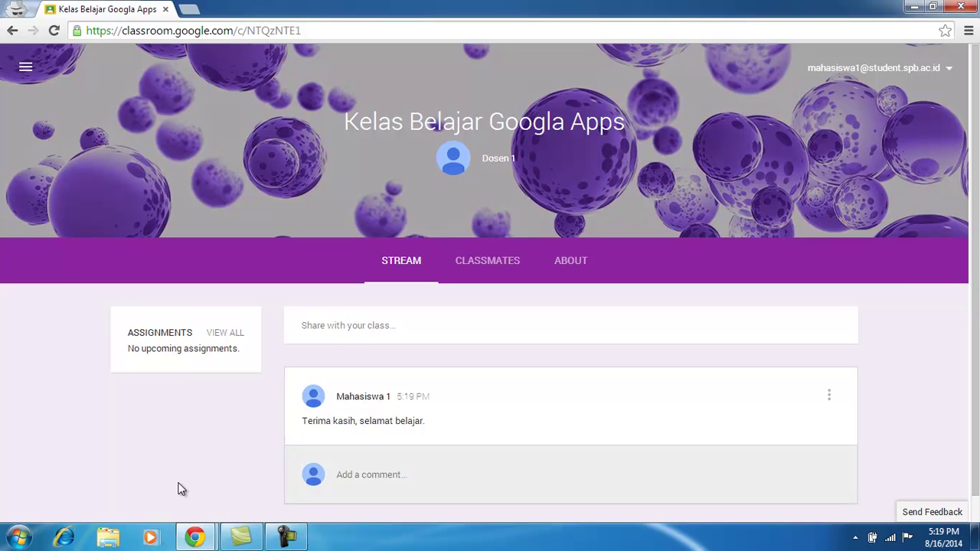
From the teacher account, reply 'terima kasih kembali.' as a comment on the student's post.
mouse_move(195, 538)
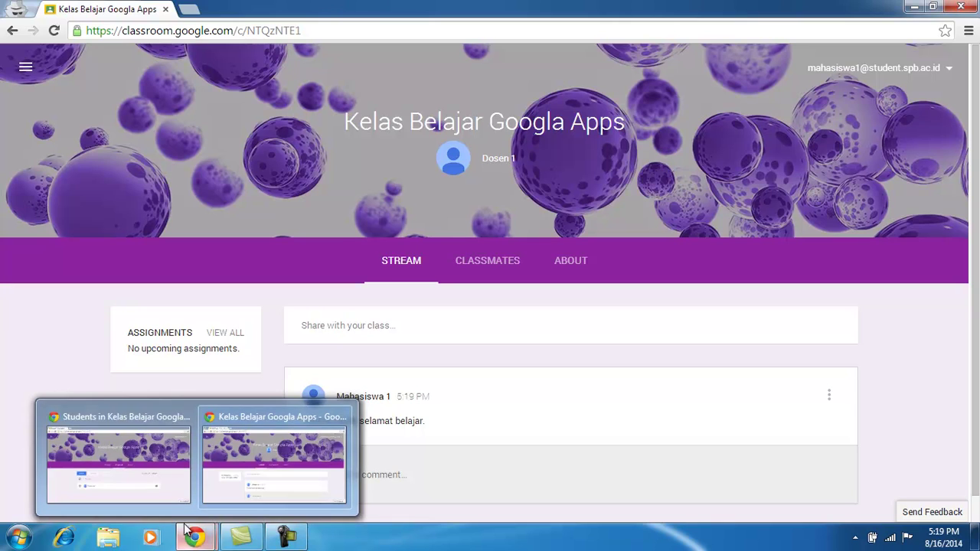
click(150, 463)
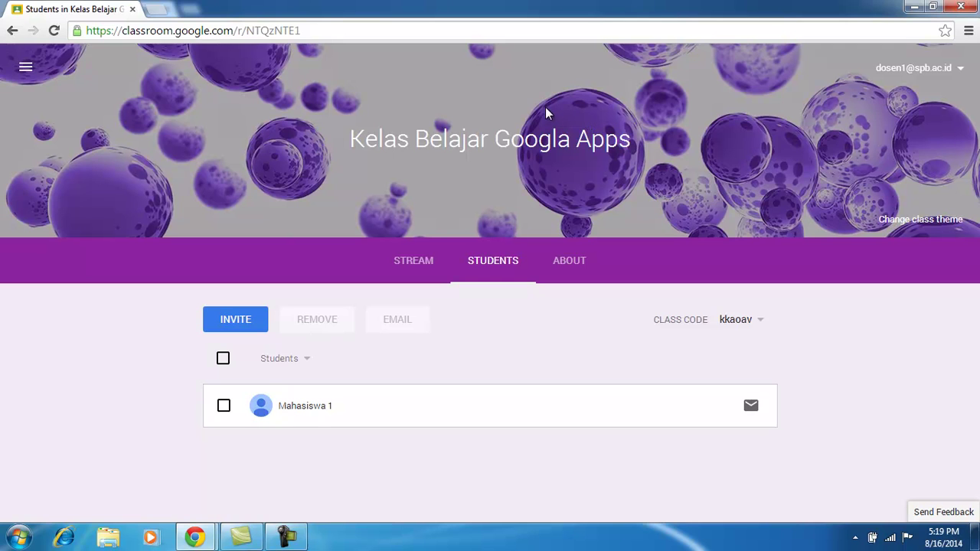
click(415, 261)
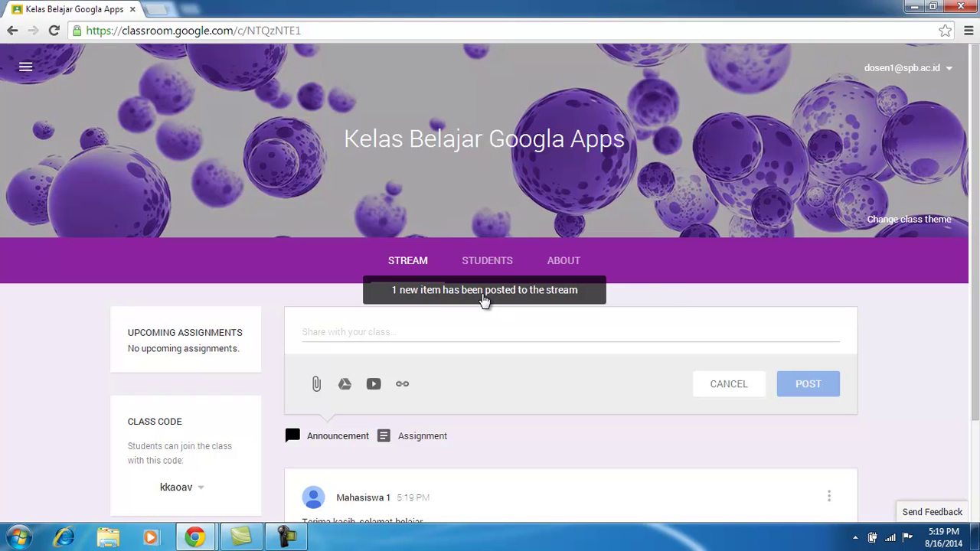
scroll(891, 230, down, 2)
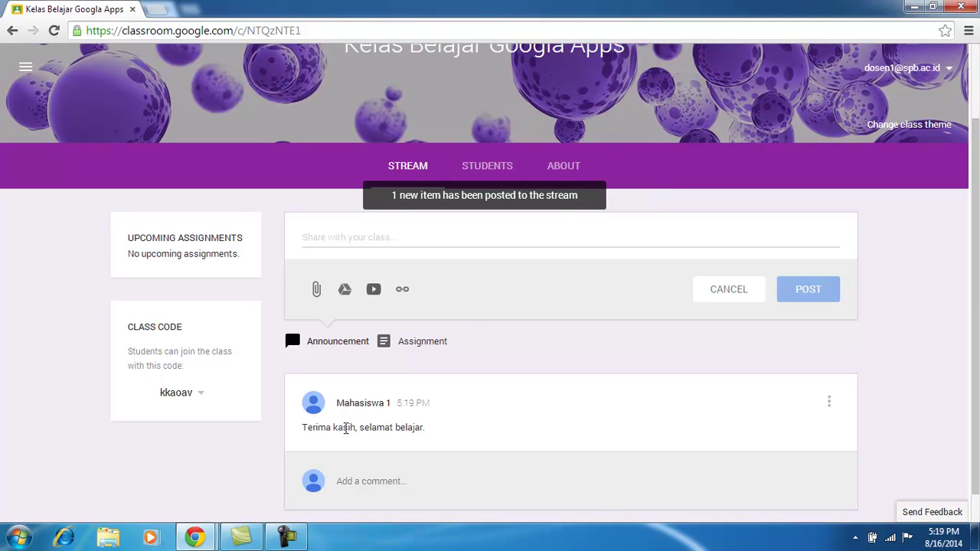
drag(304, 427, 451, 436)
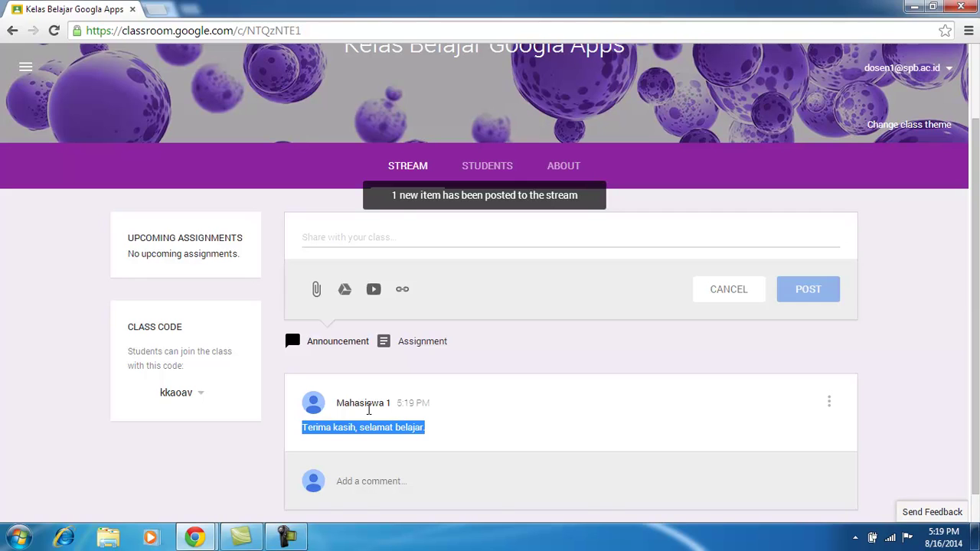
click(380, 480)
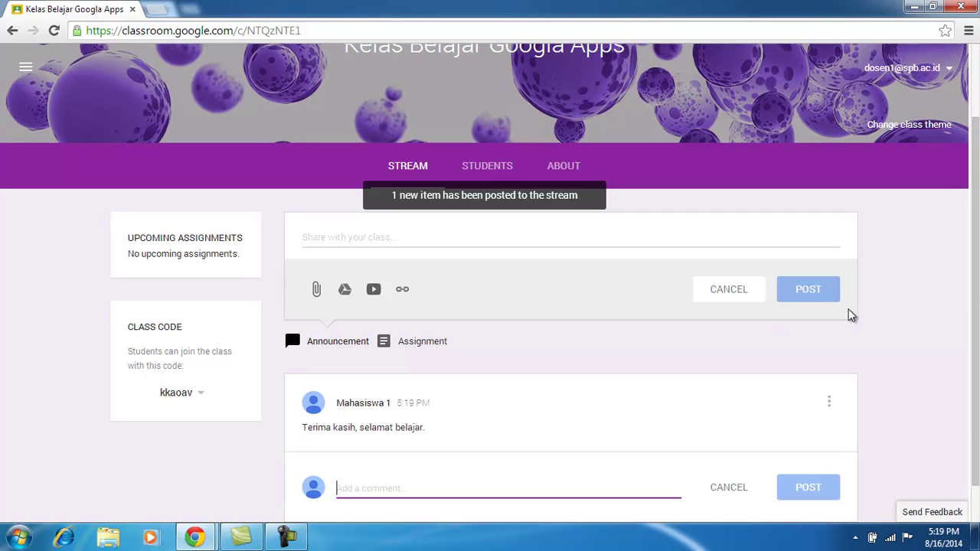
scroll(977, 230, down, 1)
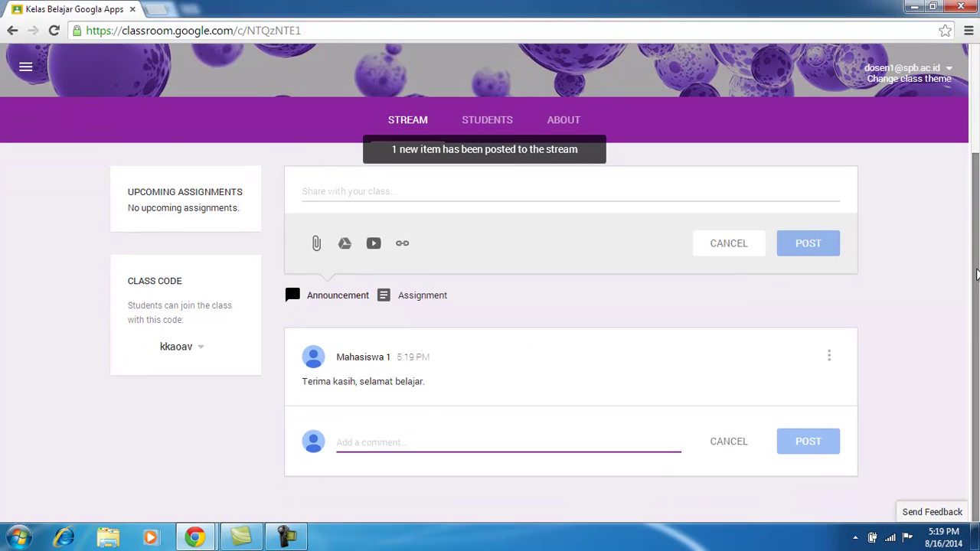
text(ter)
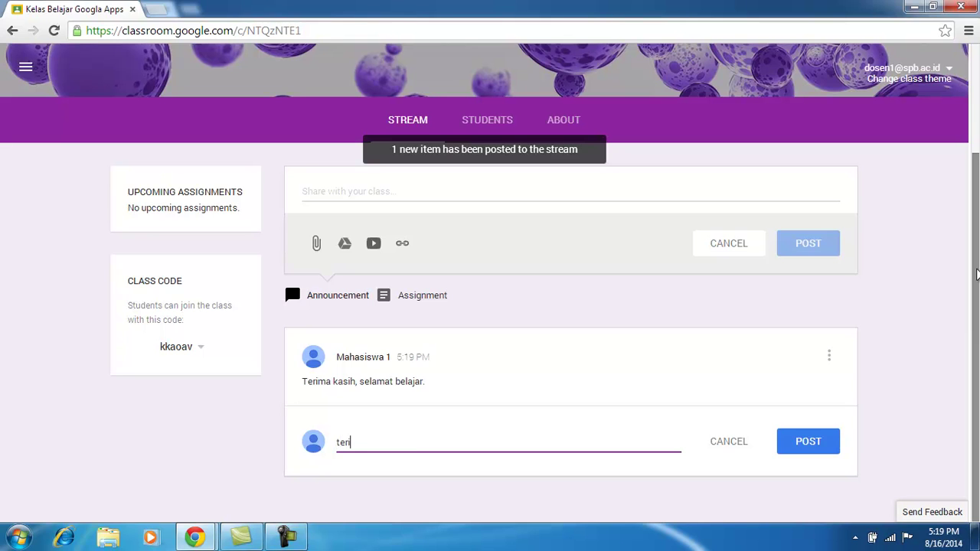
text(ima kasih kembali)
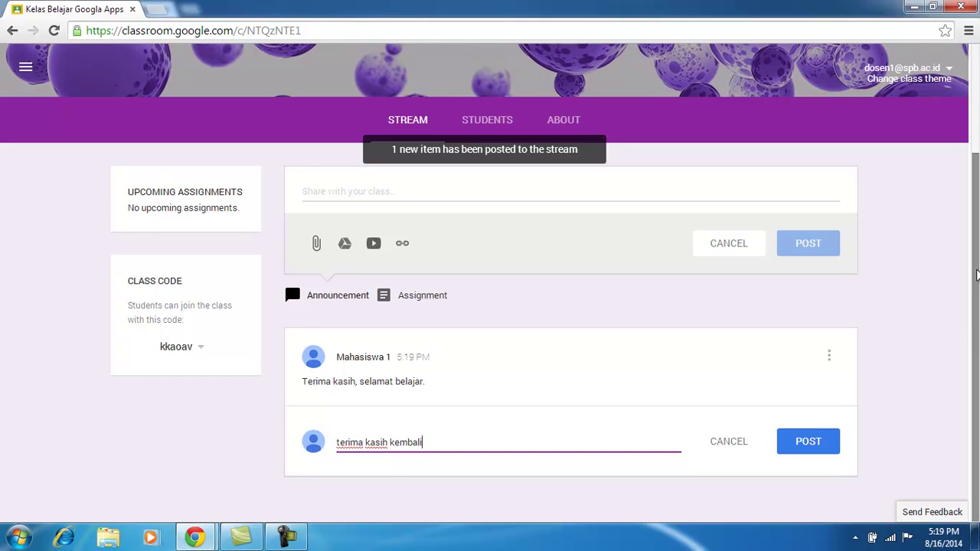
text(.)
click(807, 446)
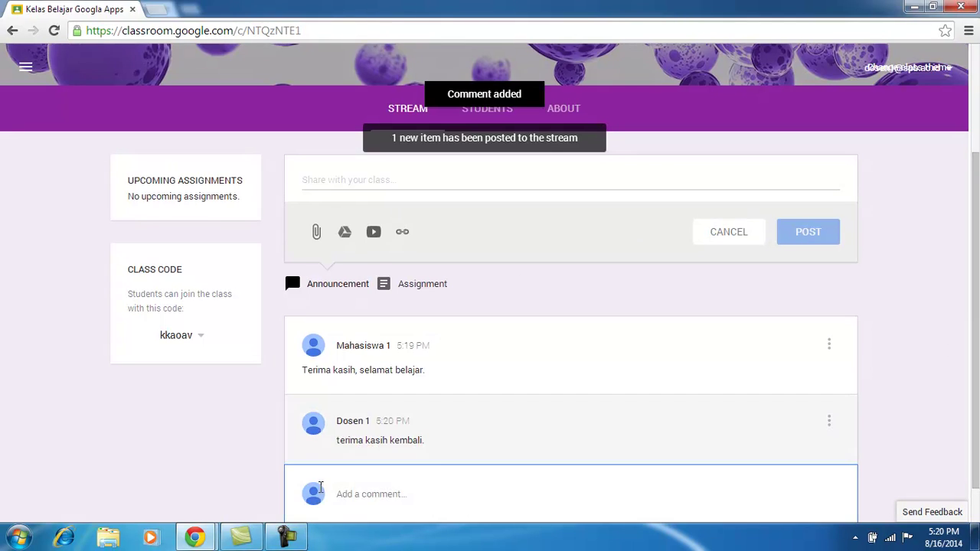
Open and dismiss the student post's options menu twice, then scroll back up.
click(830, 346)
click(692, 352)
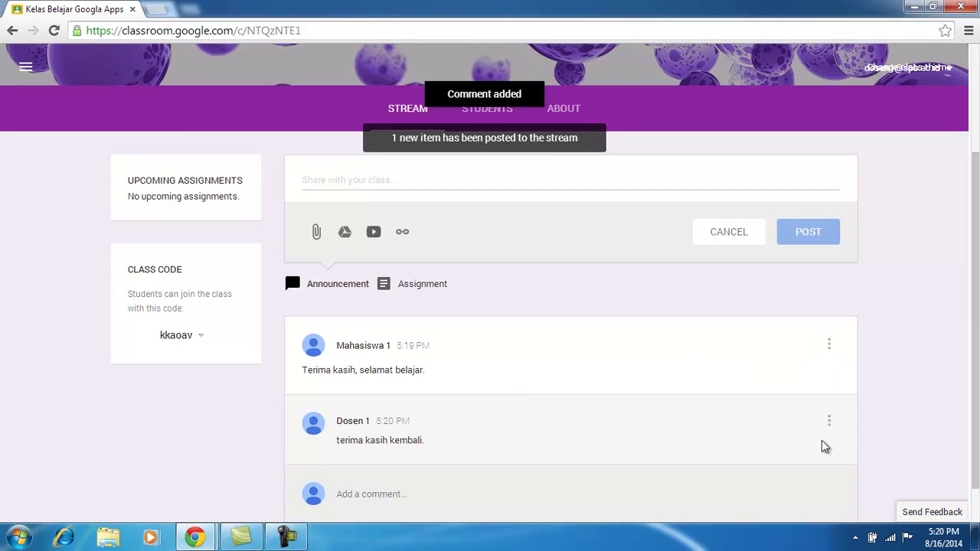
drag(977, 240, 977, 184)
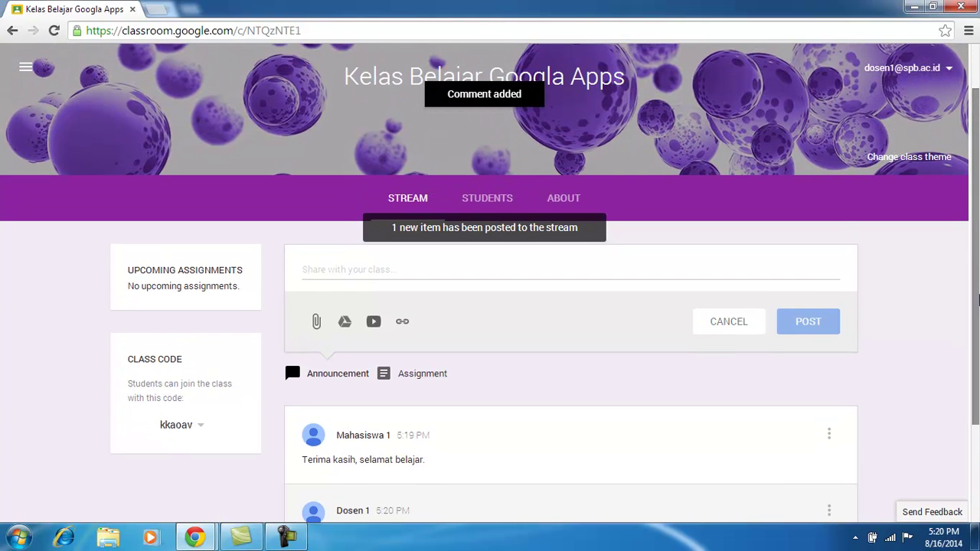
drag(977, 293, 975, 378)
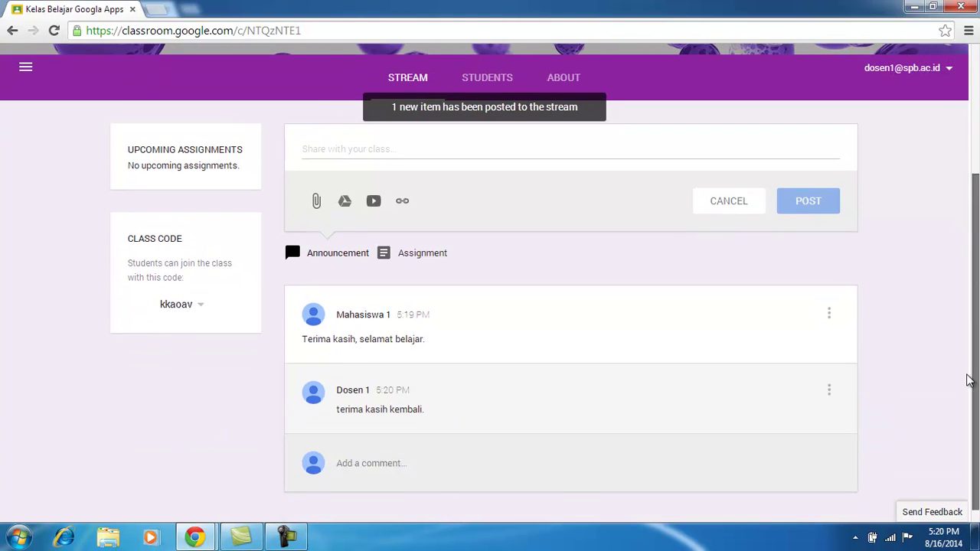
click(830, 316)
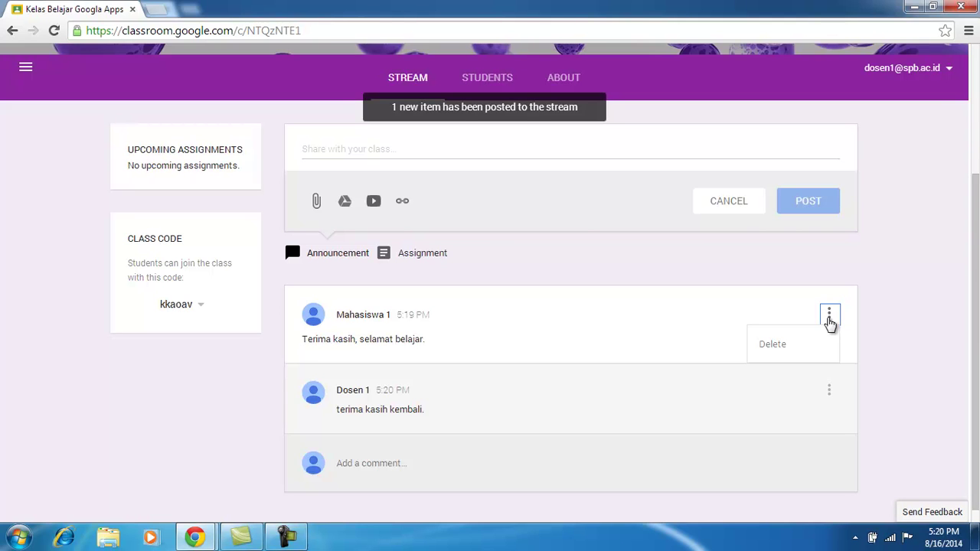
click(871, 316)
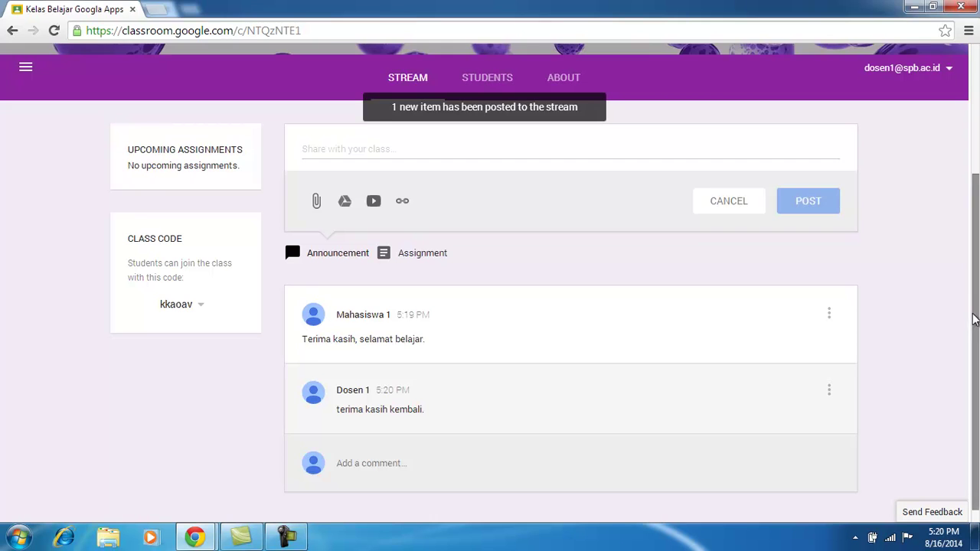
drag(976, 318, 976, 241)
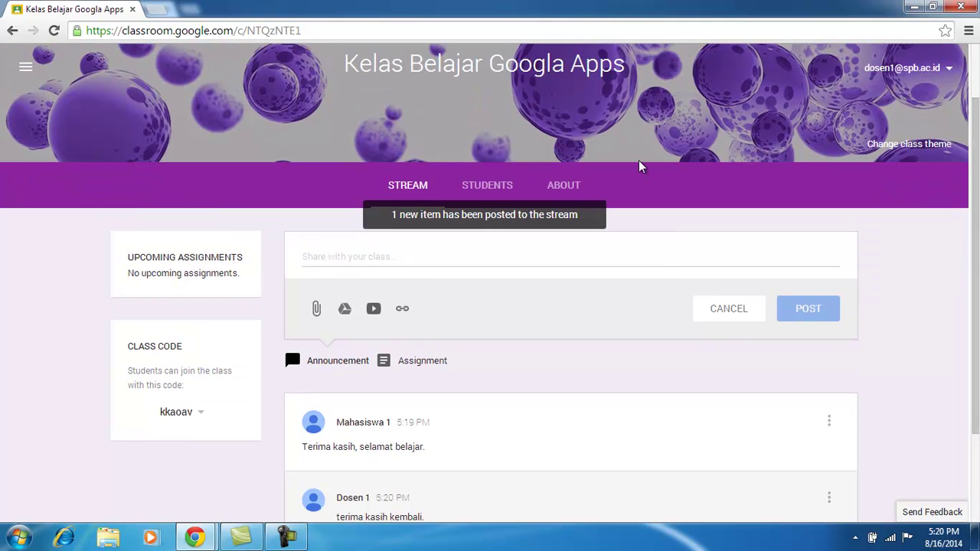
Switch to the student account's Classroom window and scroll to the student's post.
mouse_move(228, 546)
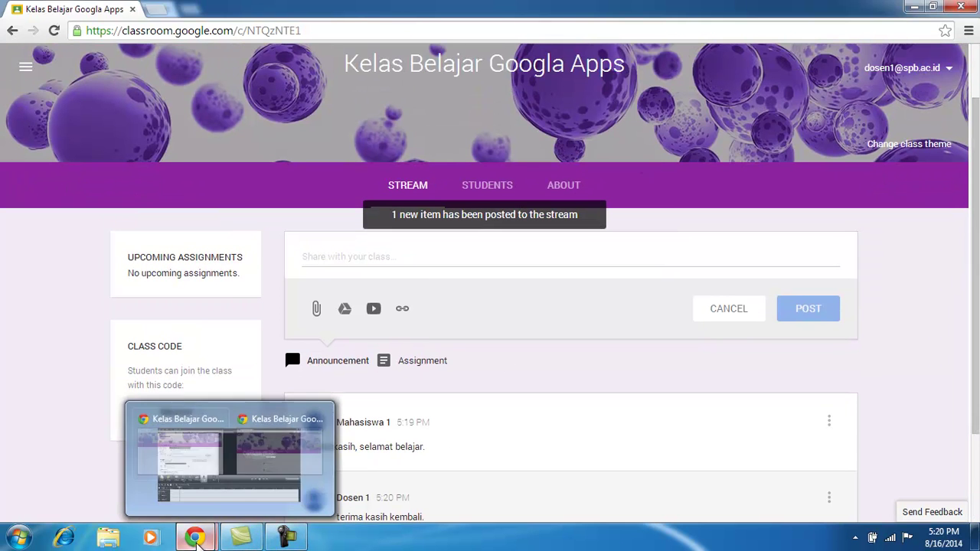
mouse_move(195, 539)
click(252, 480)
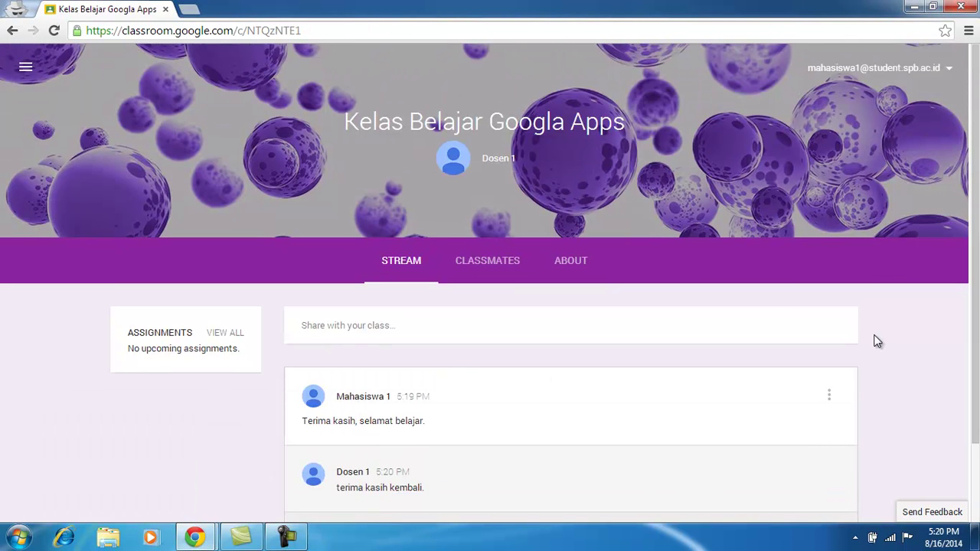
drag(978, 244, 977, 351)
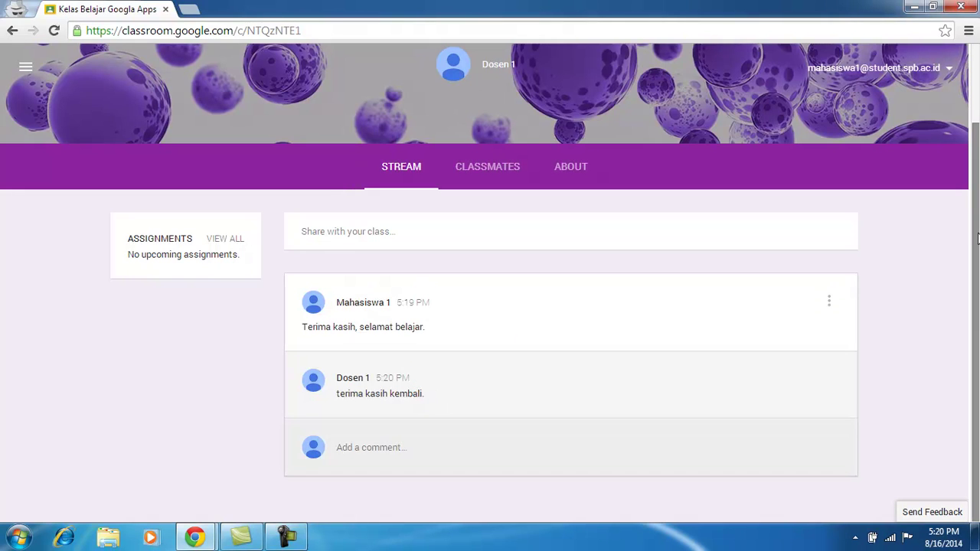
drag(978, 237, 977, 159)
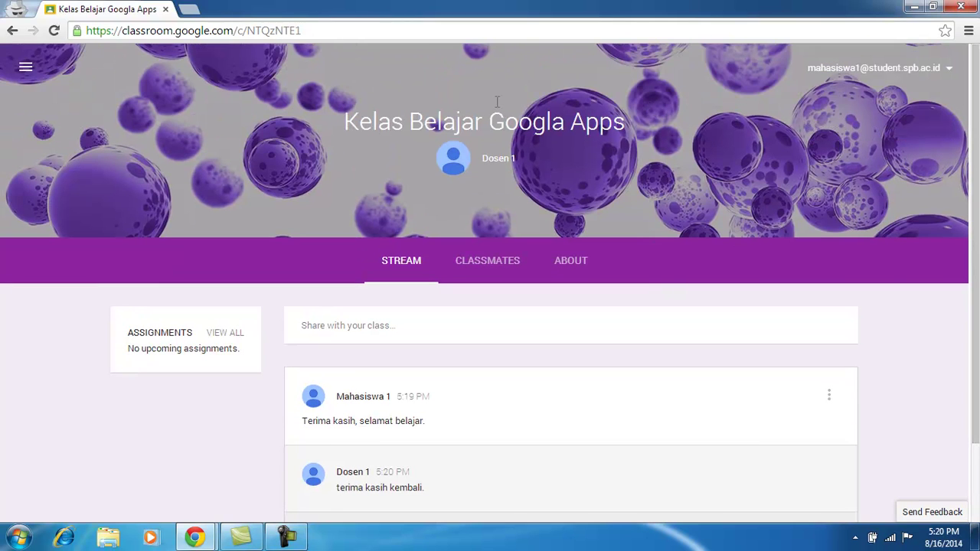
Put the student's post into edit mode and start adding text at its end.
click(830, 397)
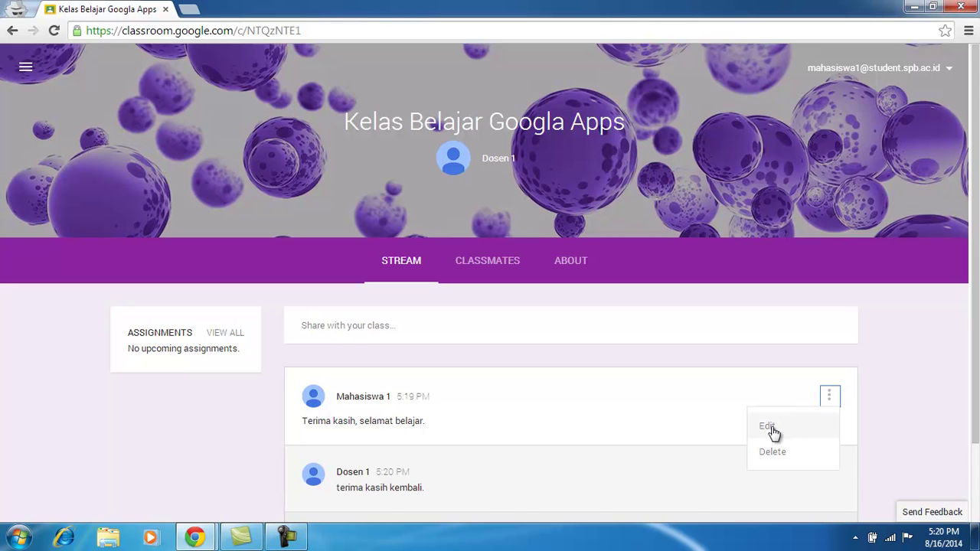
drag(976, 228, 974, 305)
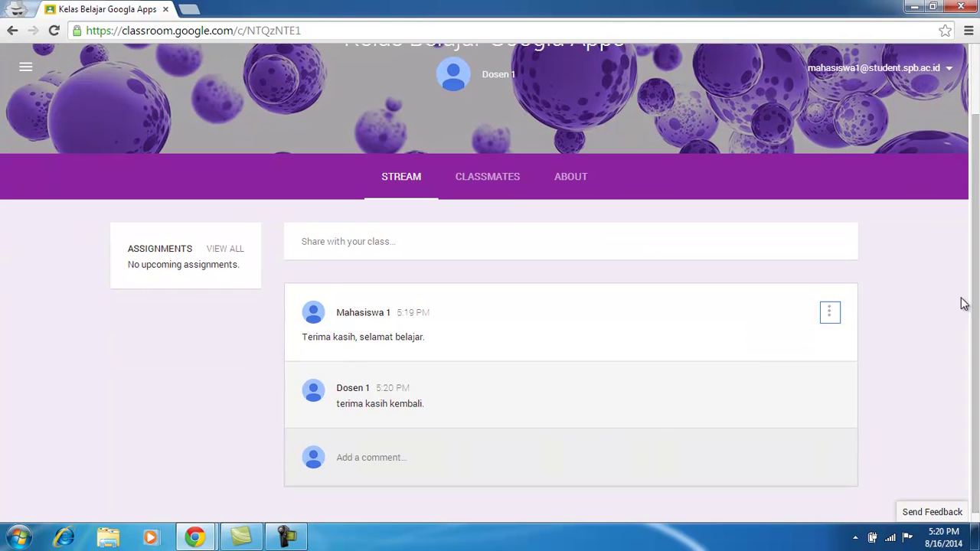
click(830, 322)
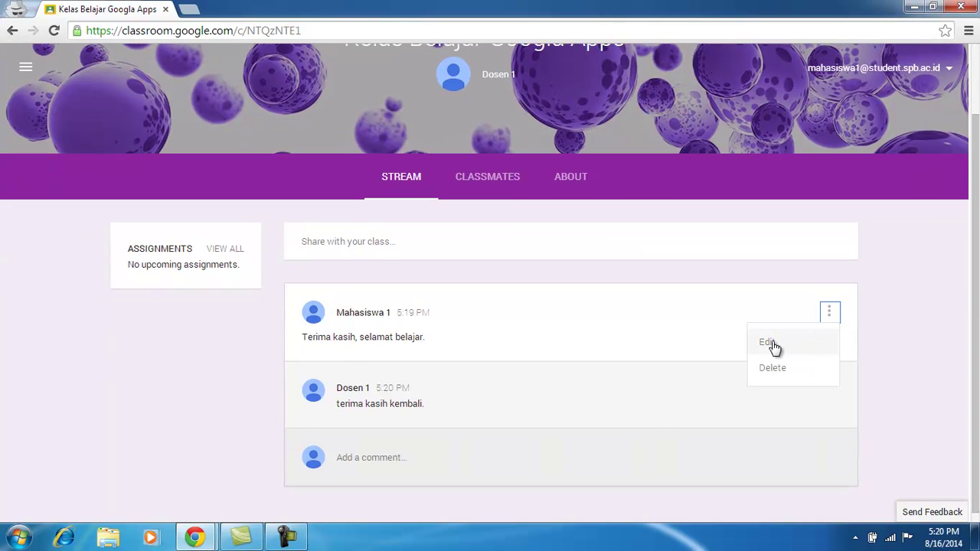
click(772, 344)
click(372, 249)
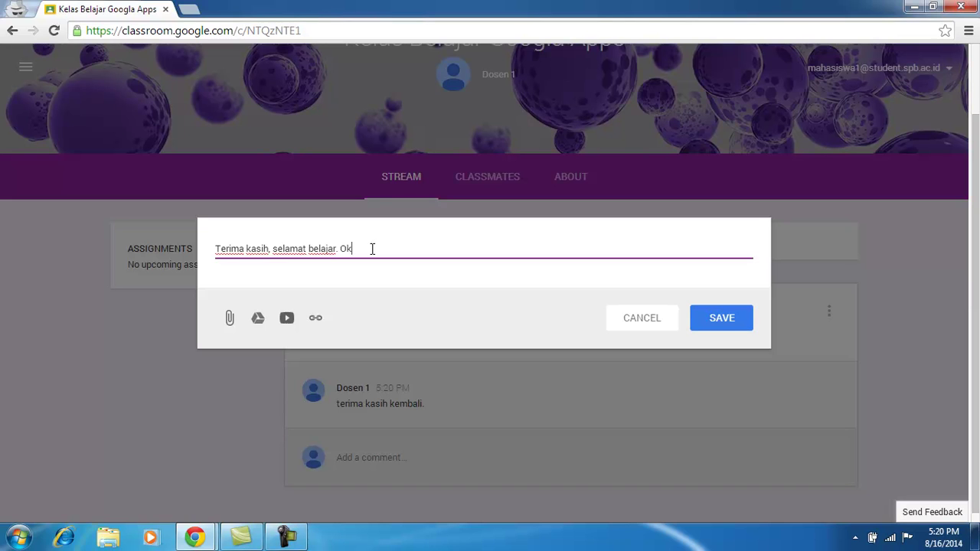
text(.)
click(231, 319)
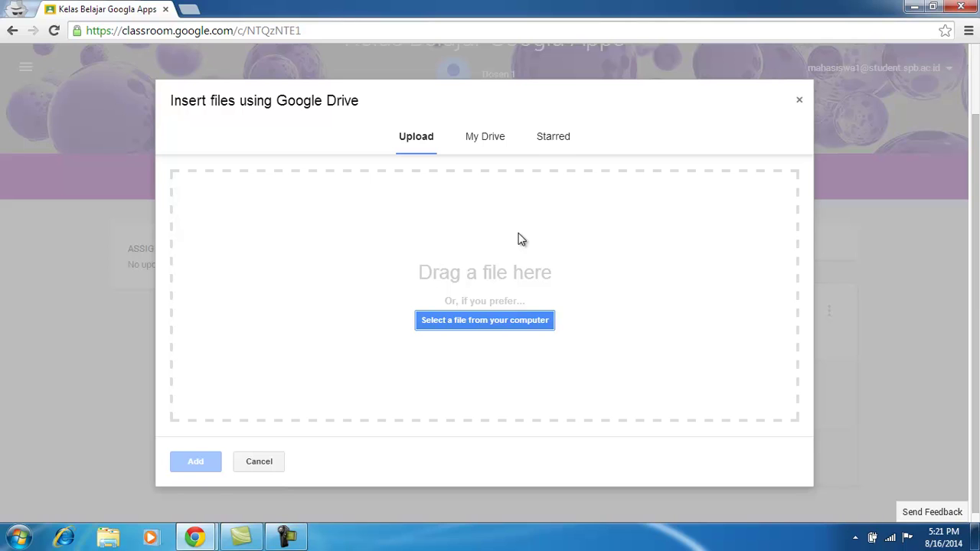
click(498, 145)
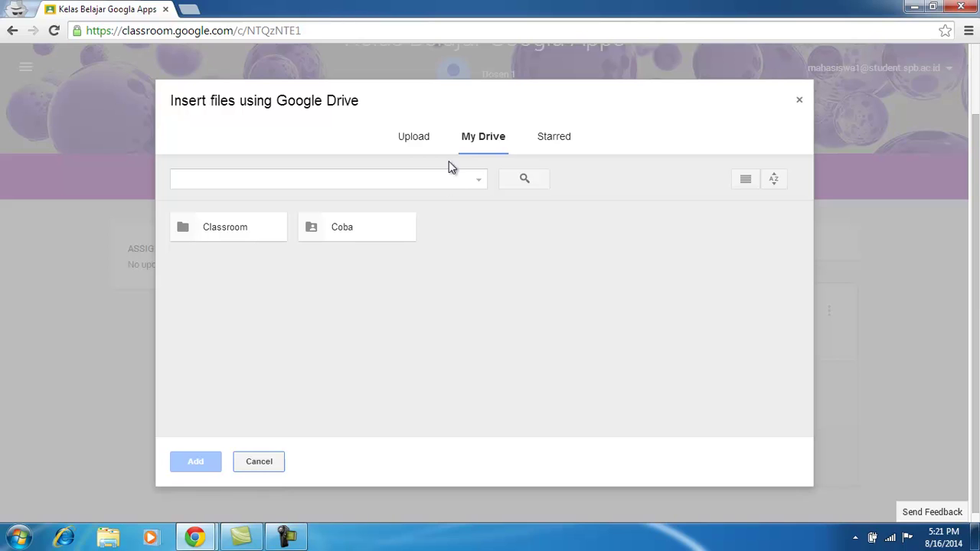
click(558, 141)
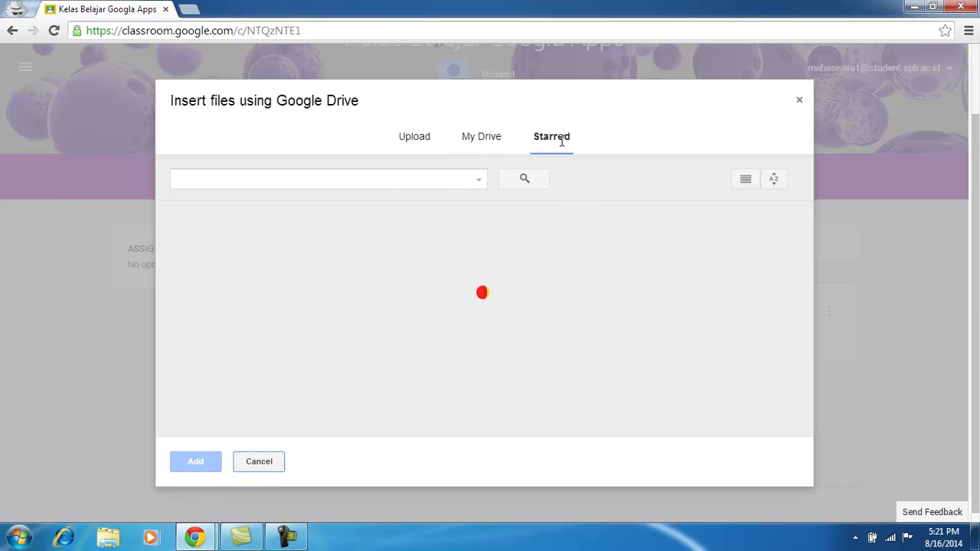
click(421, 138)
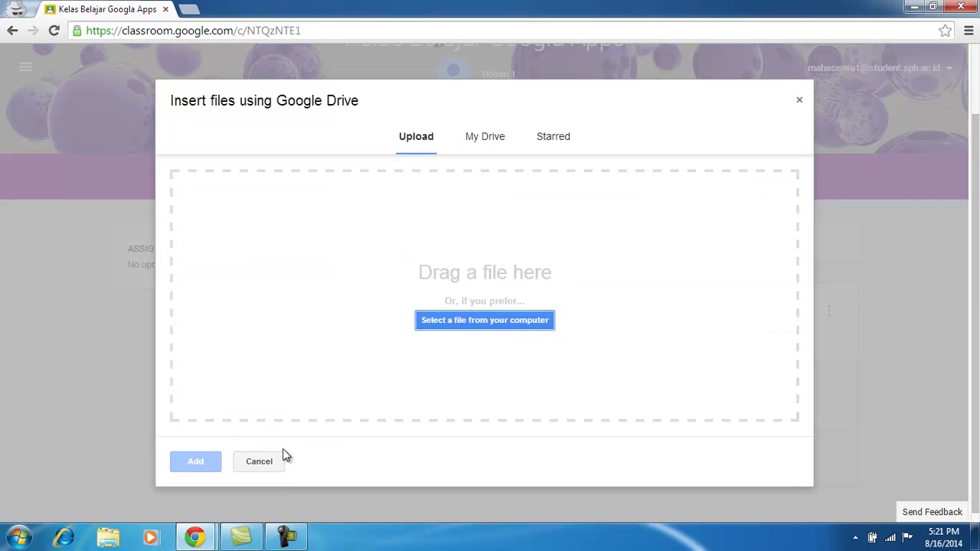
click(270, 465)
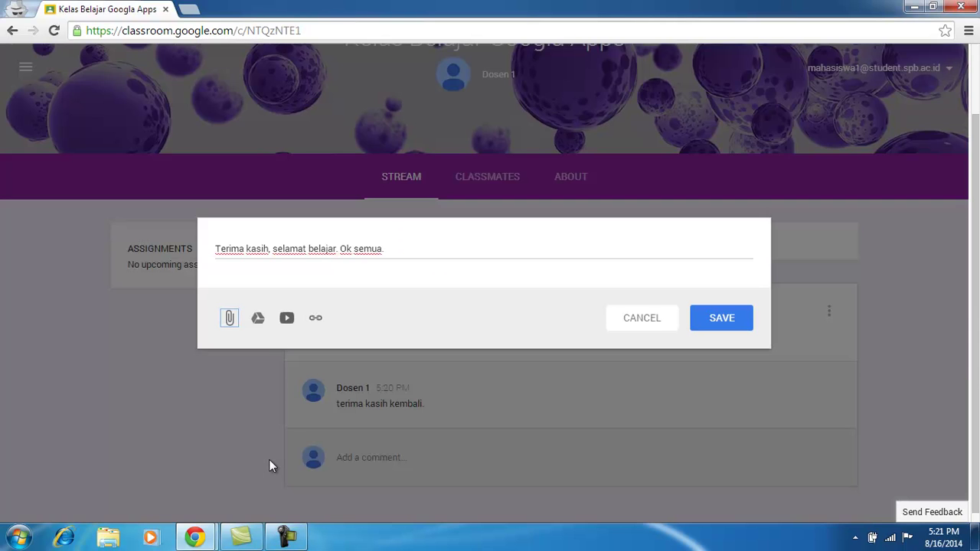
click(259, 318)
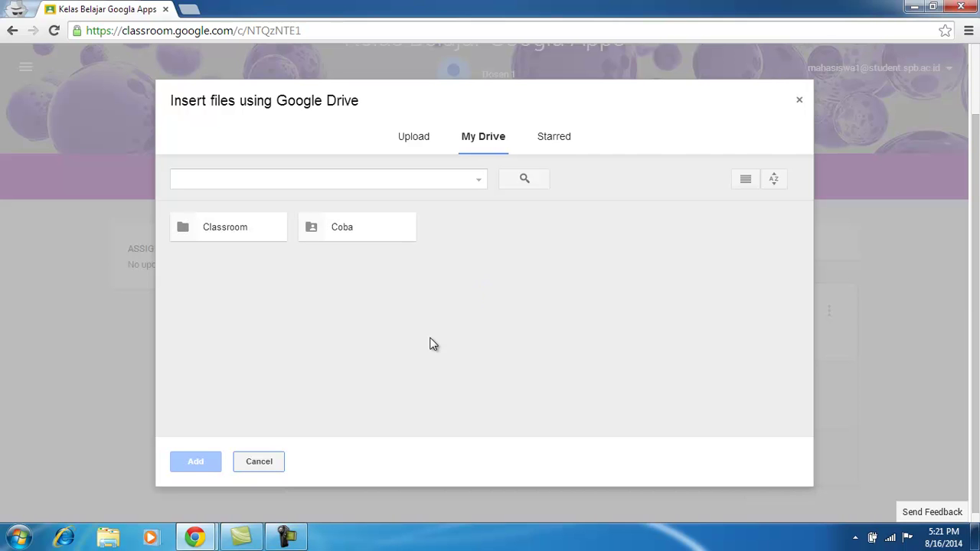
click(799, 102)
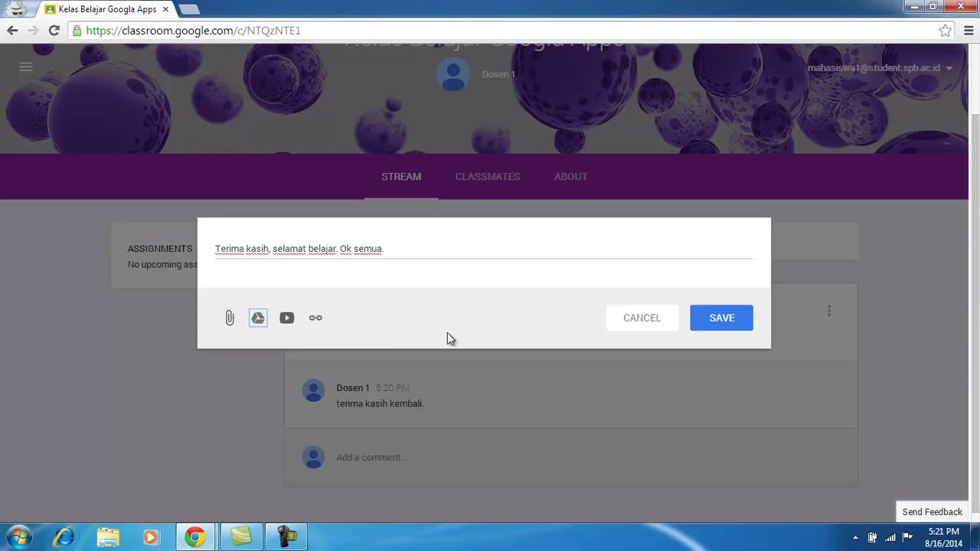
click(286, 320)
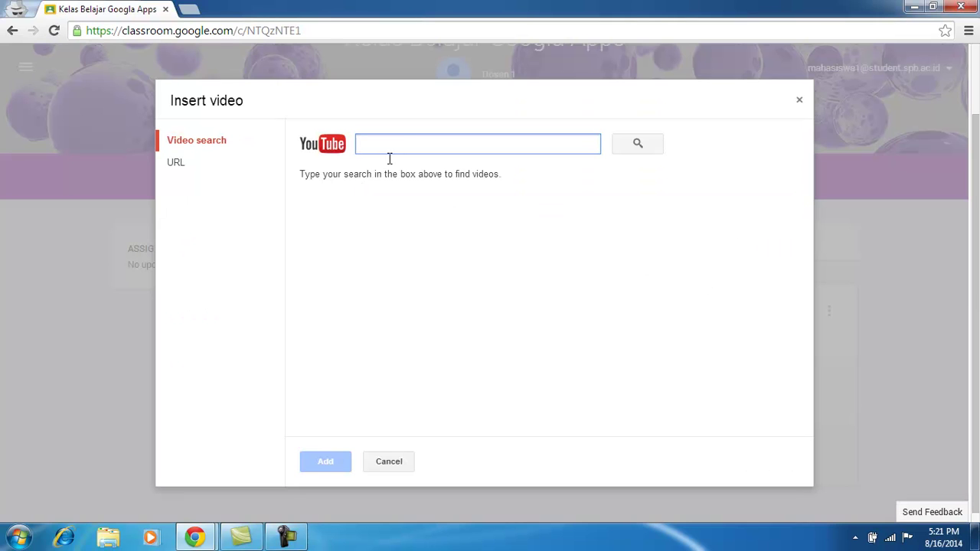
click(175, 165)
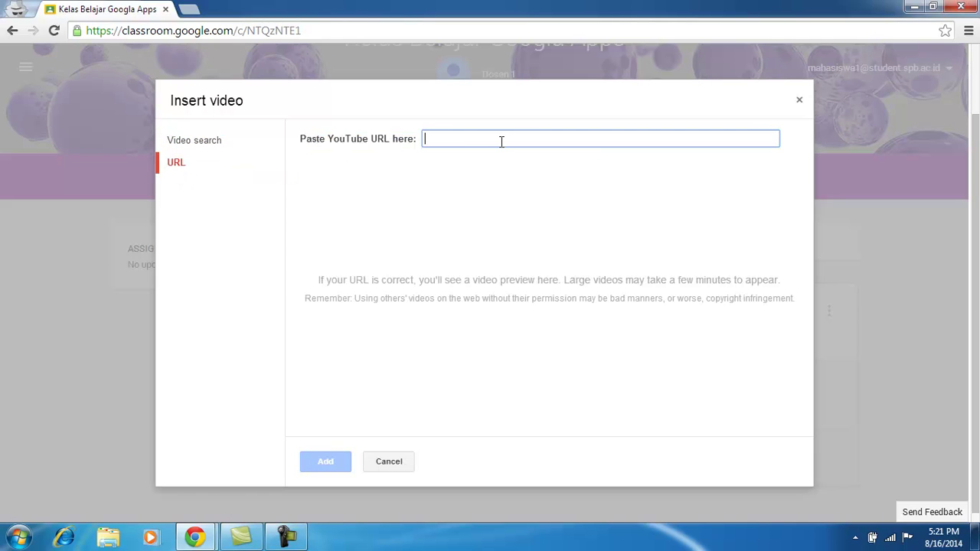
click(395, 467)
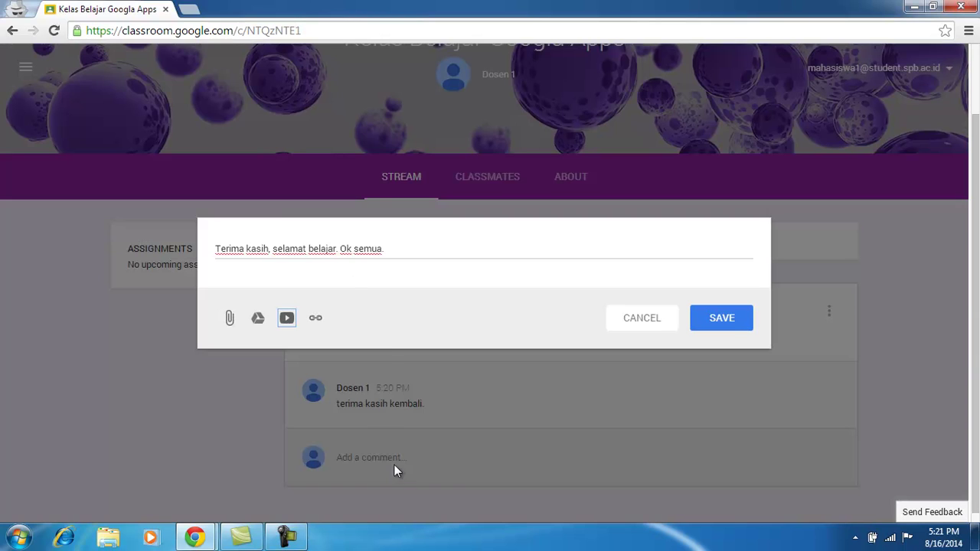
click(315, 320)
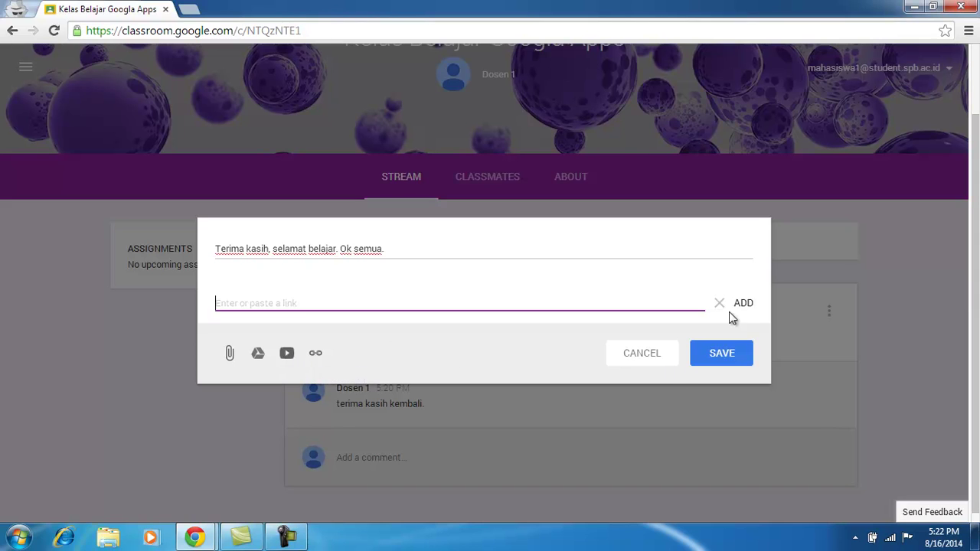
click(639, 354)
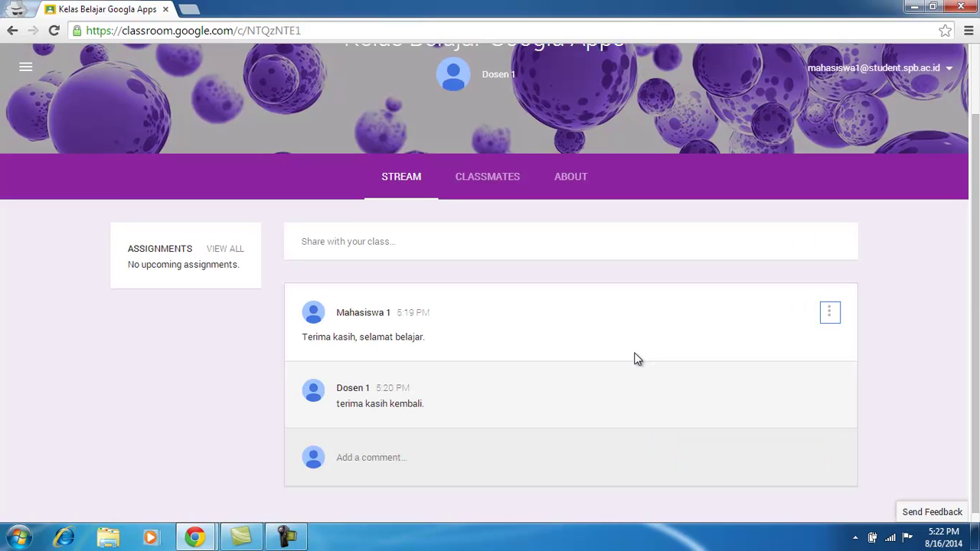
scroll(976, 213, down, 1)
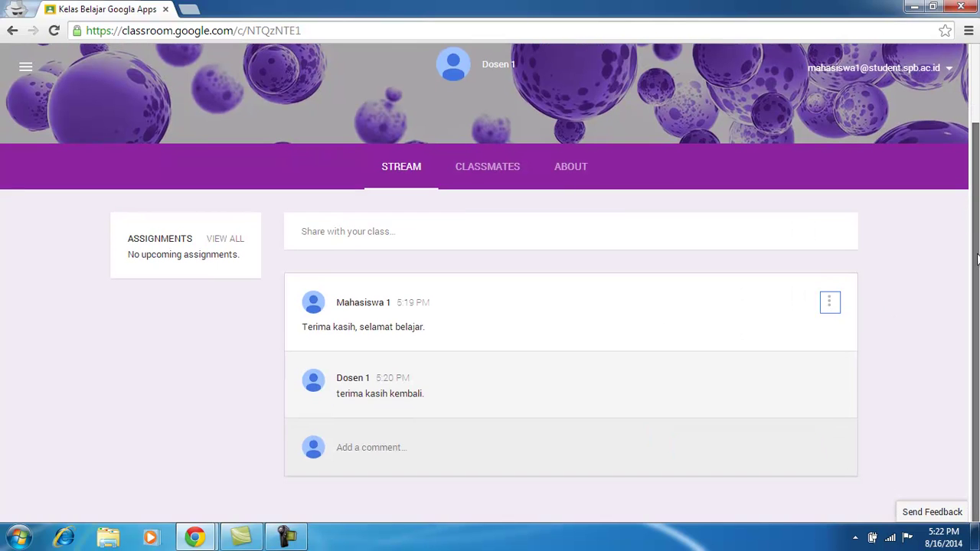
scroll(978, 285, up, 2)
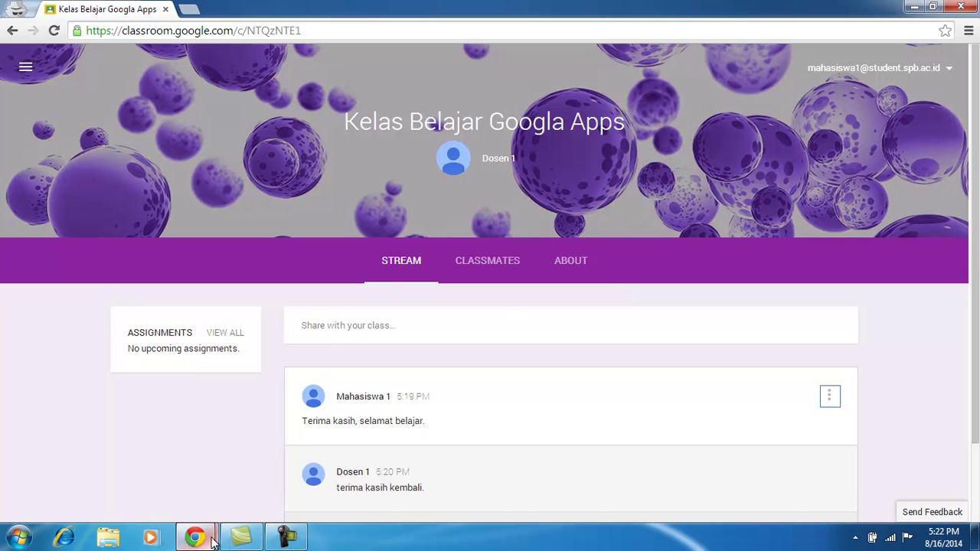
mouse_move(194, 535)
click(144, 480)
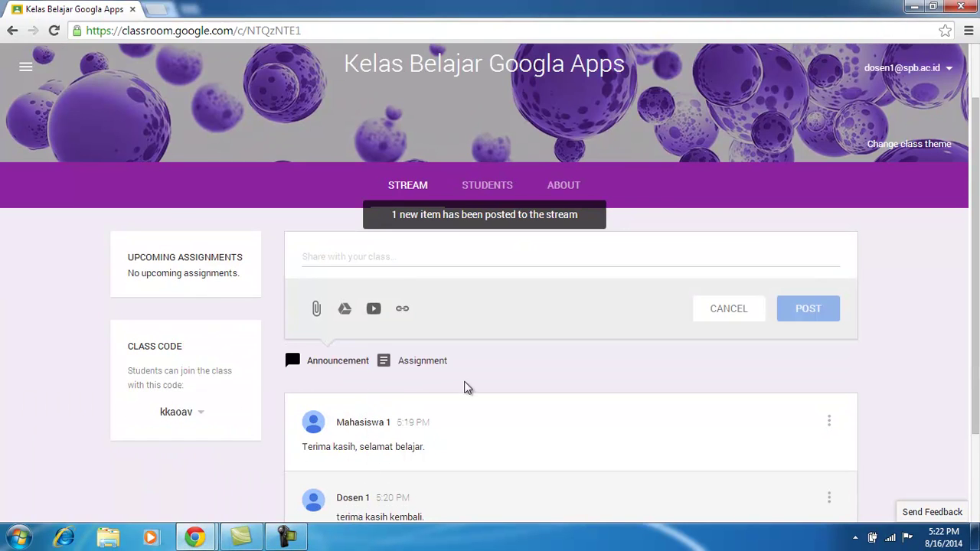
scroll(978, 285, down, 1)
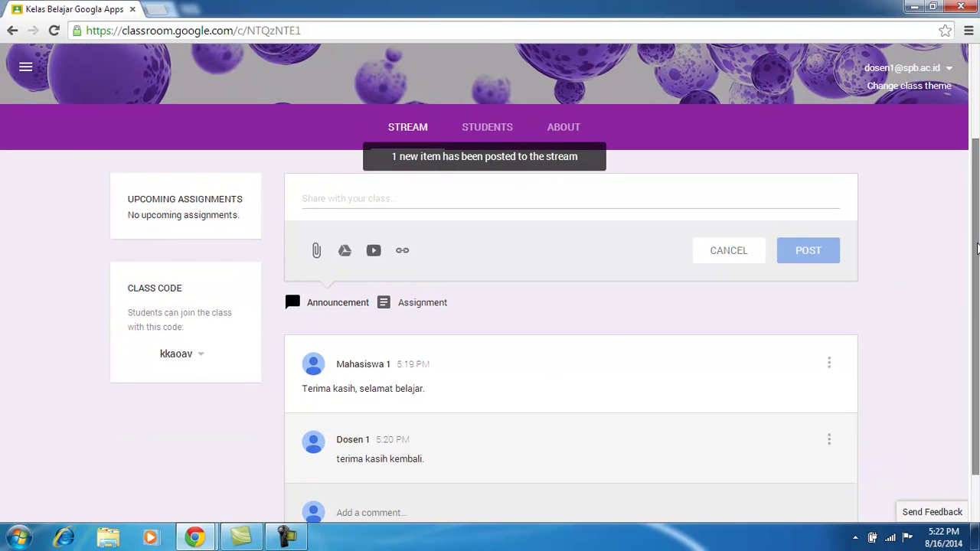
scroll(978, 250, down, 1)
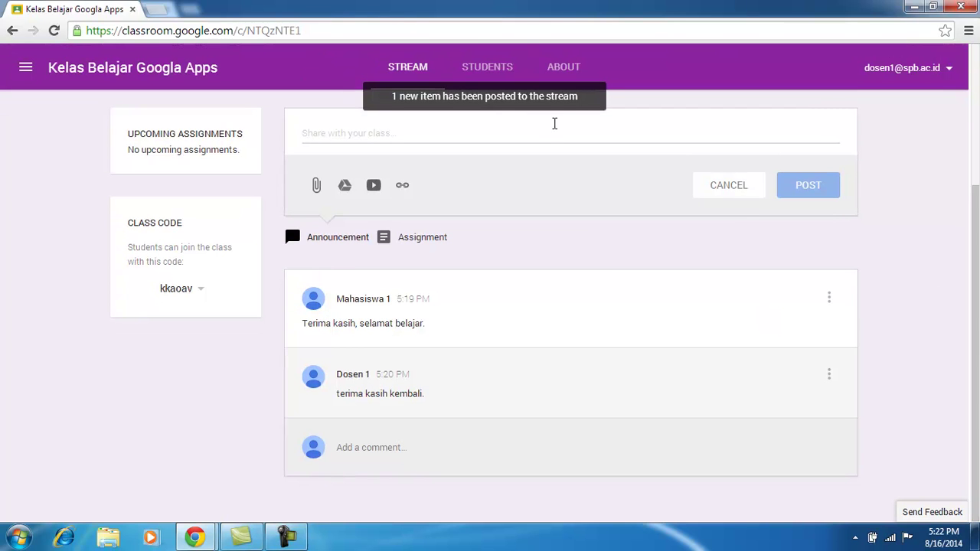
click(543, 102)
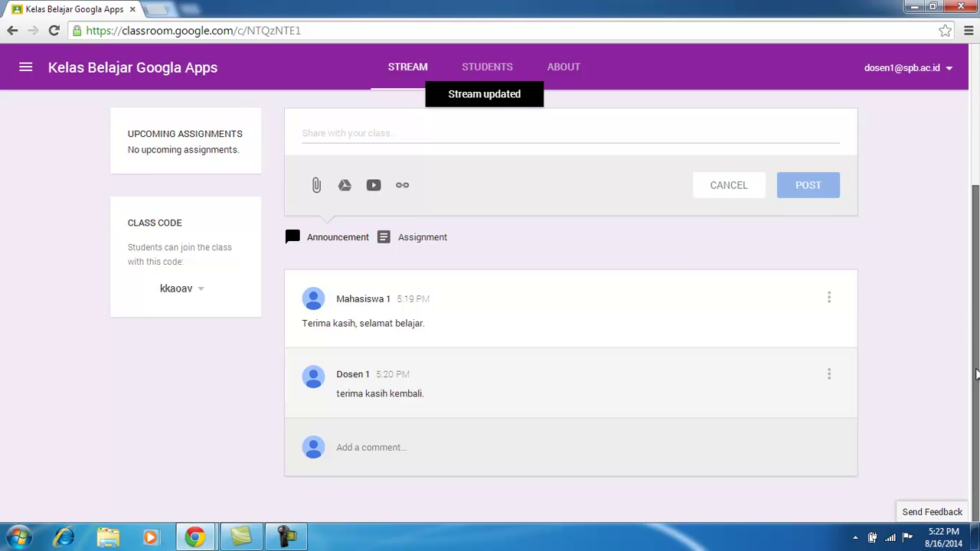
scroll(912, 295, up, 3)
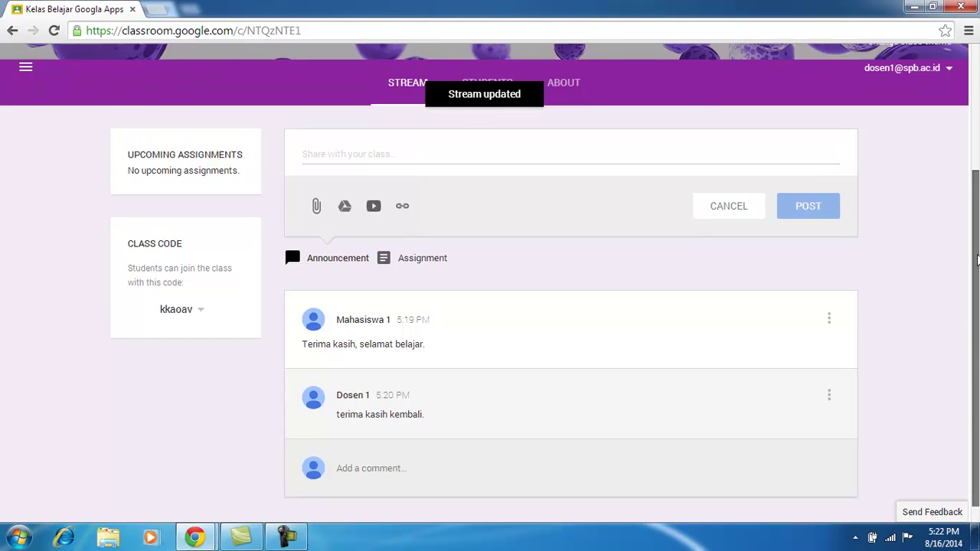
scroll(912, 296, down, 2)
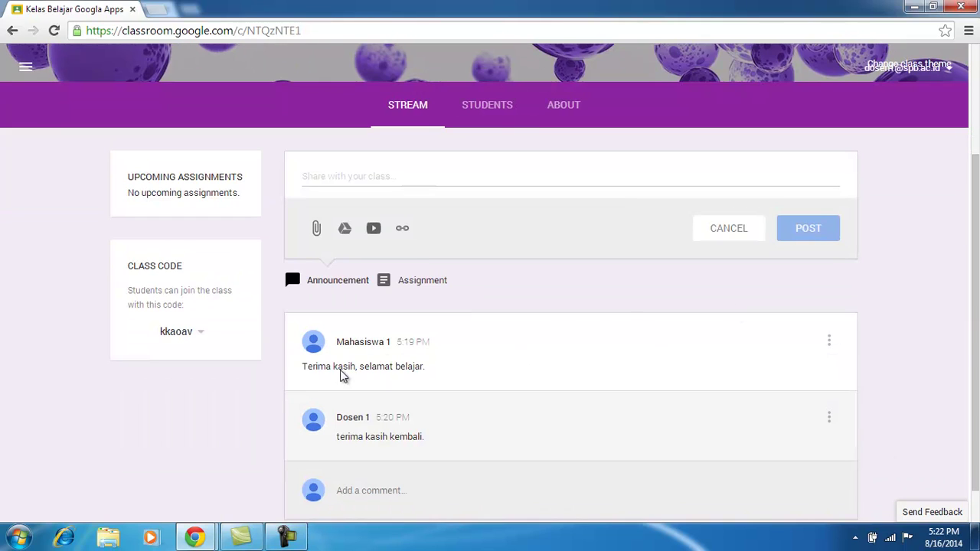
drag(307, 368, 443, 369)
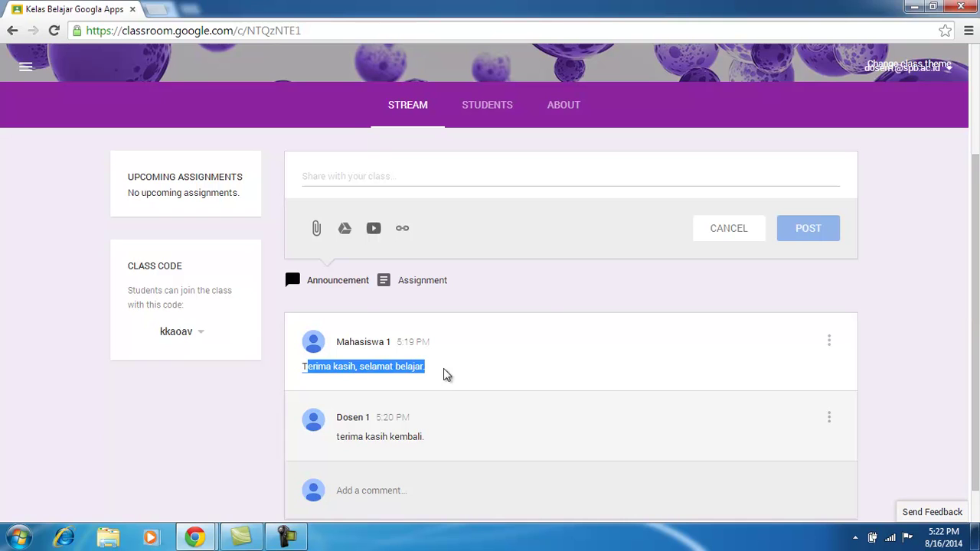
click(53, 30)
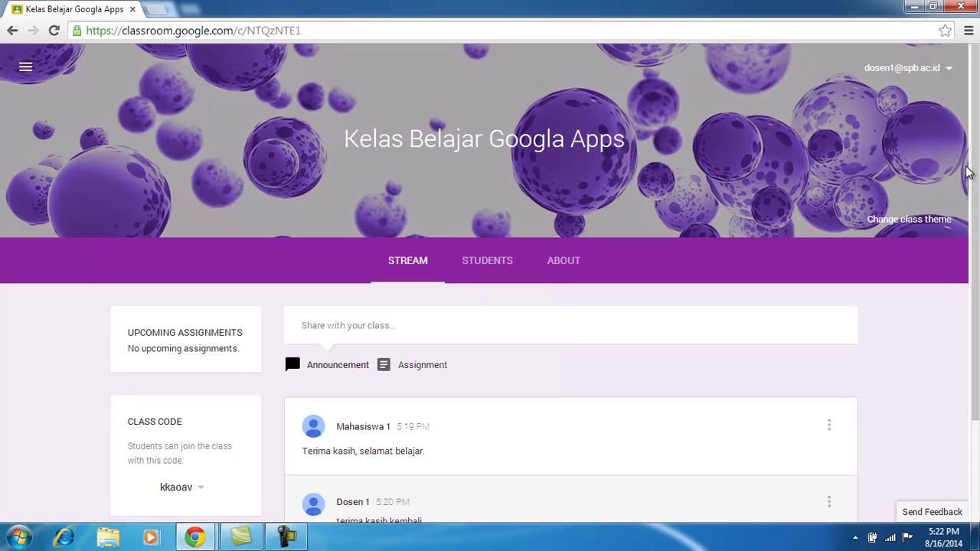
scroll(655, 342, down, 1)
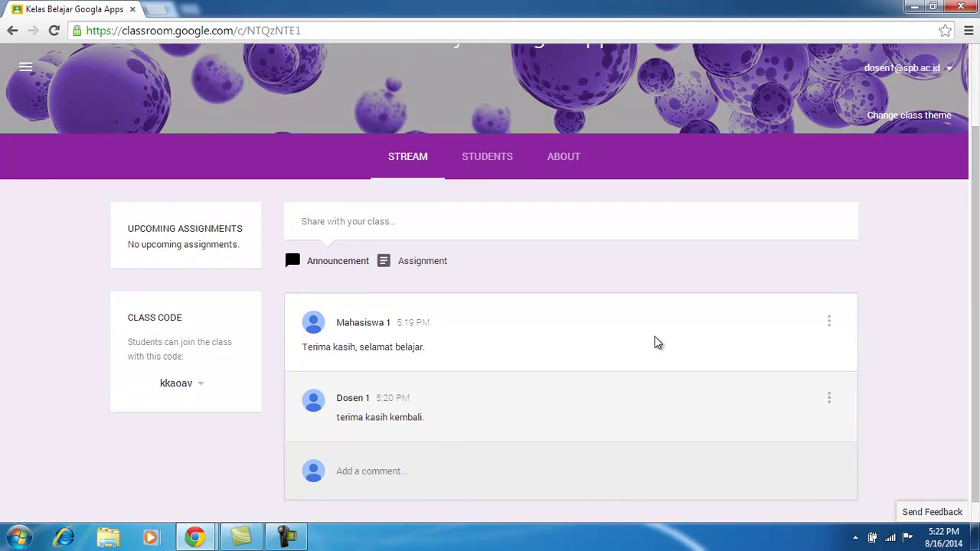
mouse_move(196, 538)
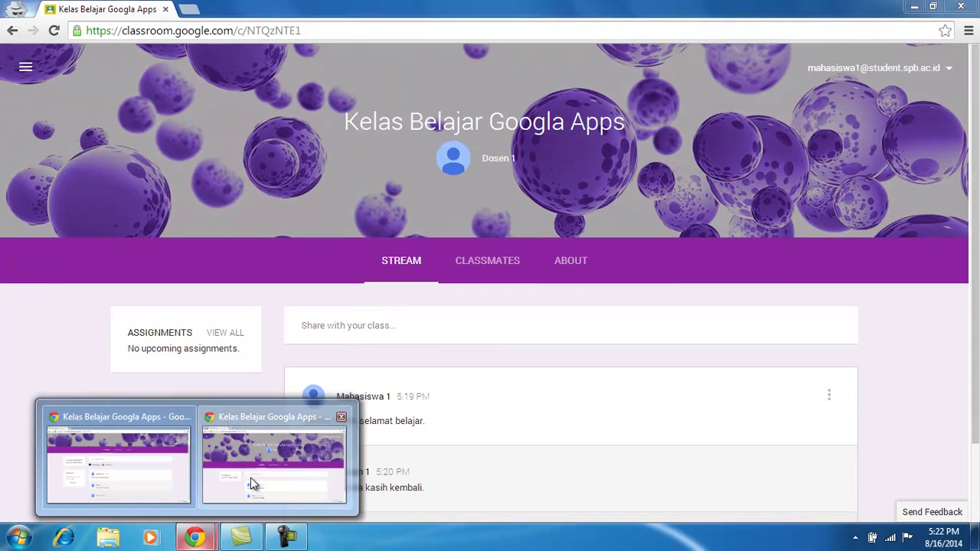
In the student window, edit the post to append 'Ok semua.' and save it.
click(250, 477)
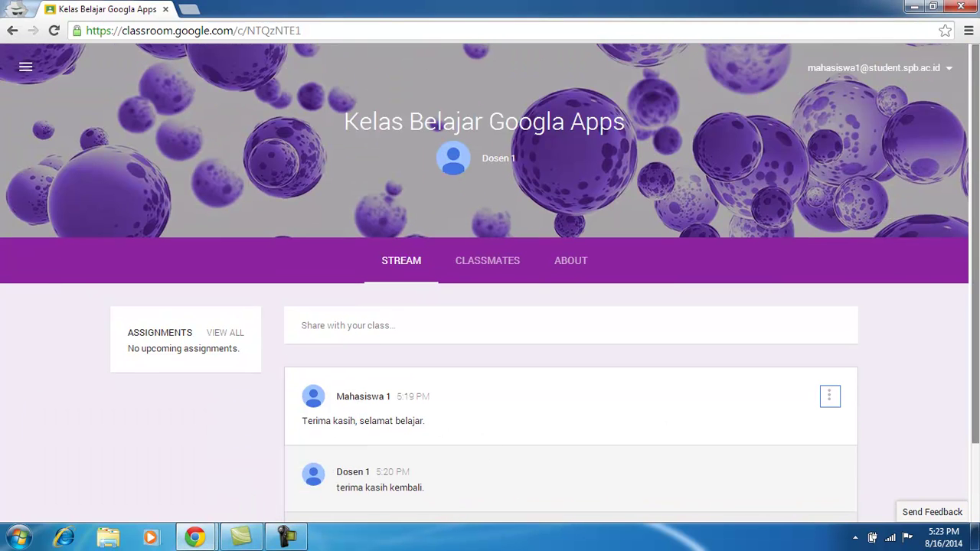
scroll(976, 262, down, 2)
click(831, 305)
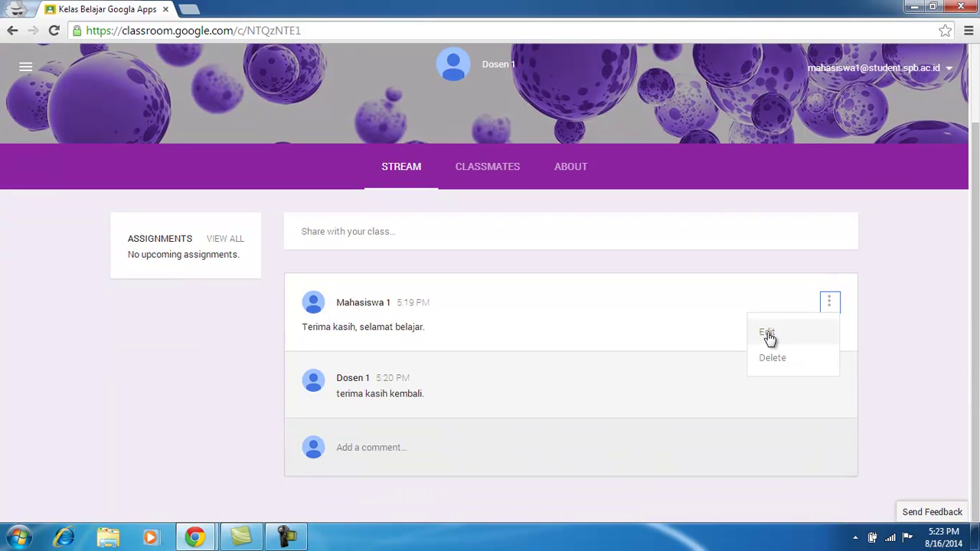
click(769, 337)
click(352, 249)
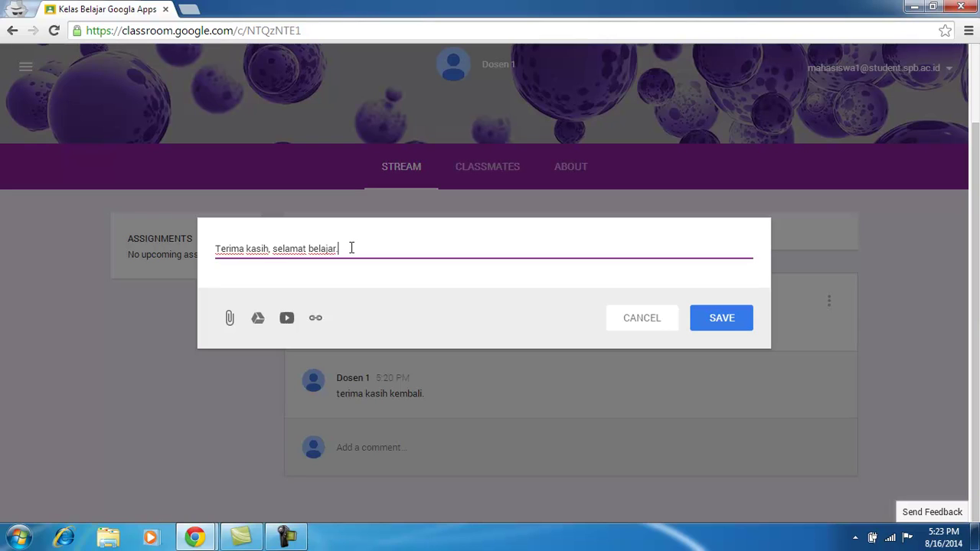
text(Ok semua.)
click(703, 323)
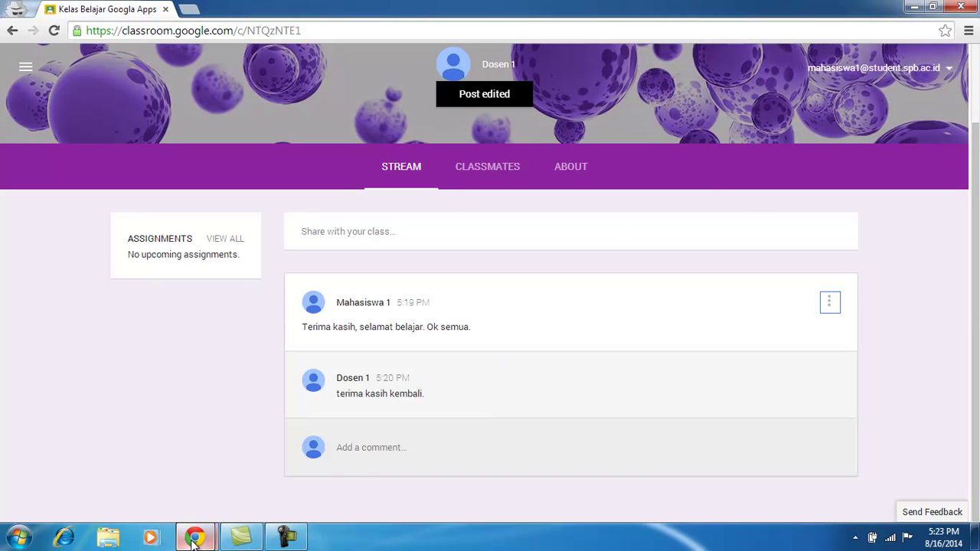
In the teacher window, refresh the updated post to show the added 'Ok semua.'.
mouse_move(194, 541)
click(148, 478)
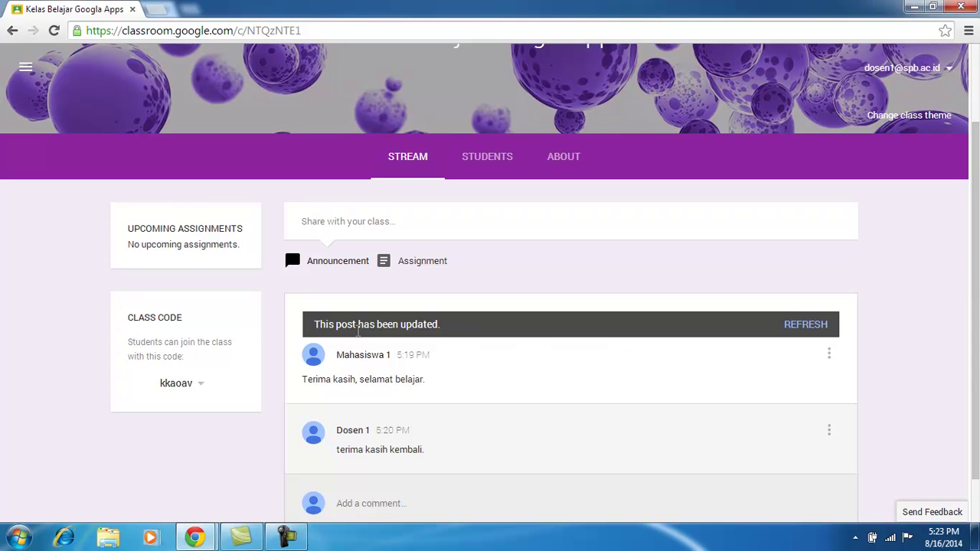
drag(358, 330, 429, 330)
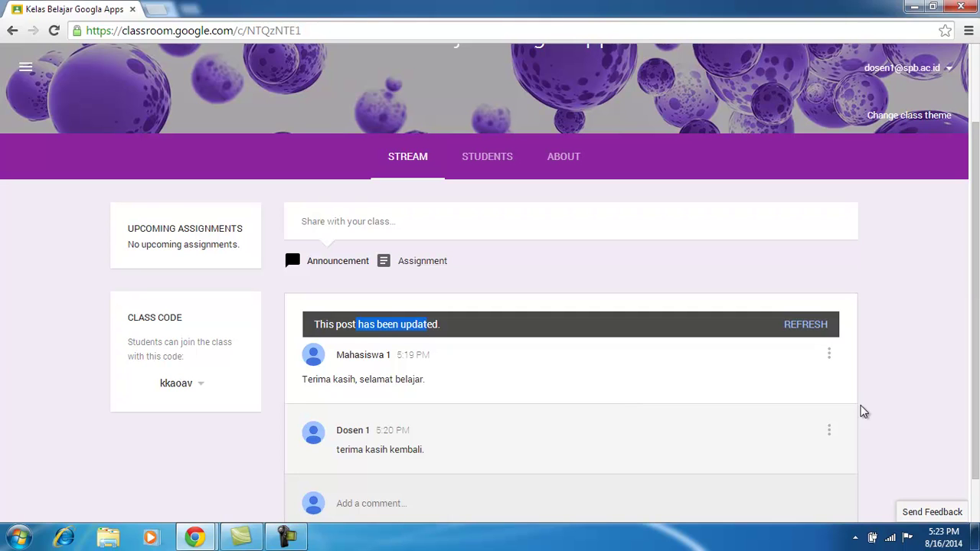
click(819, 330)
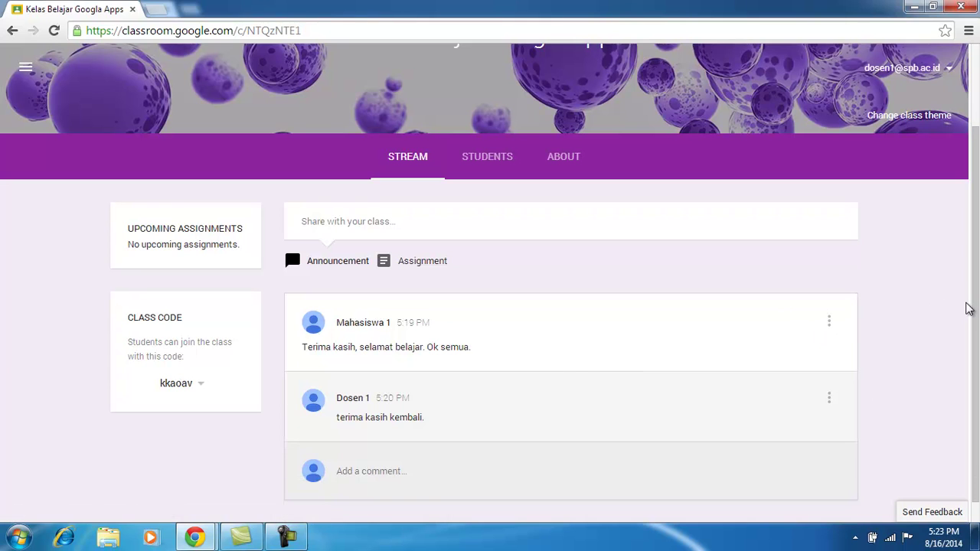
drag(482, 346, 427, 347)
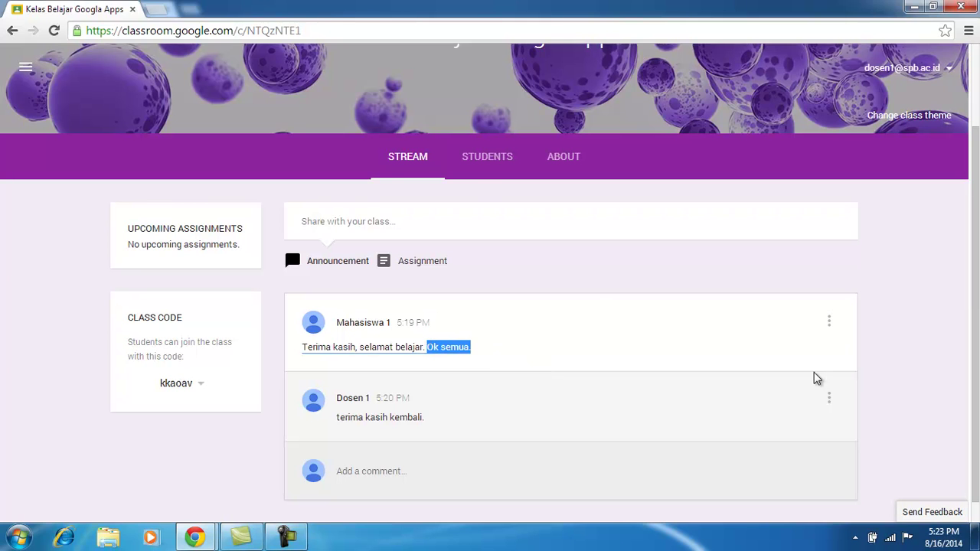
drag(977, 245, 977, 214)
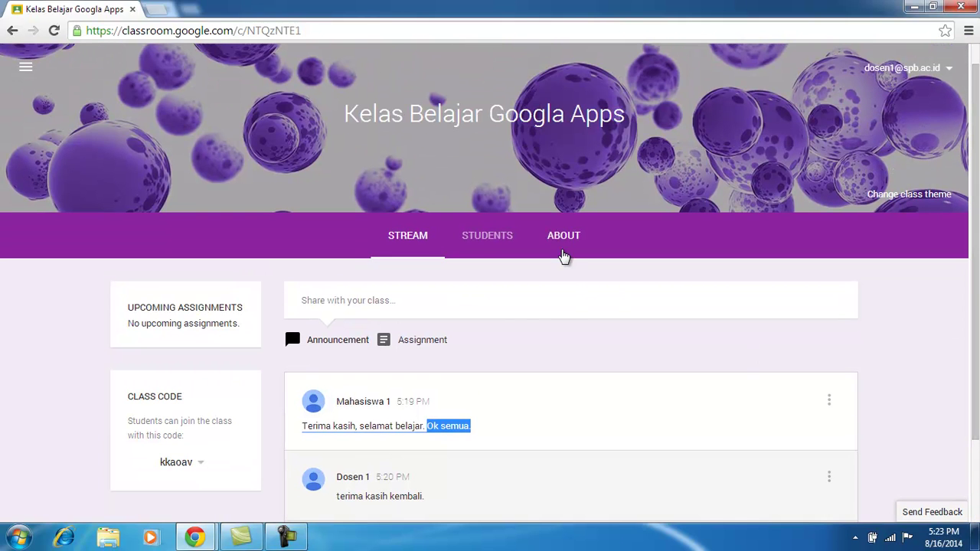
On the Students tab, tick the class's only student and start an e-mail to them.
click(498, 250)
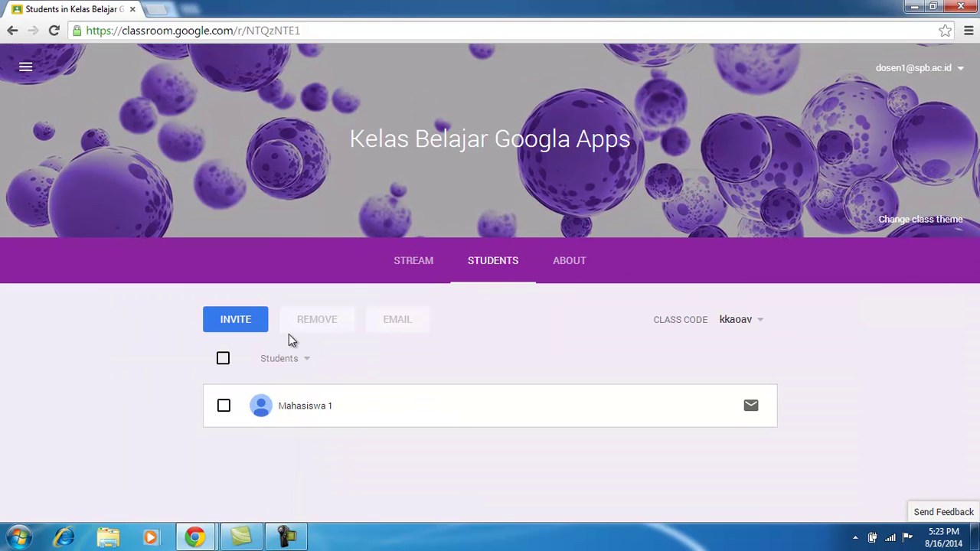
click(222, 406)
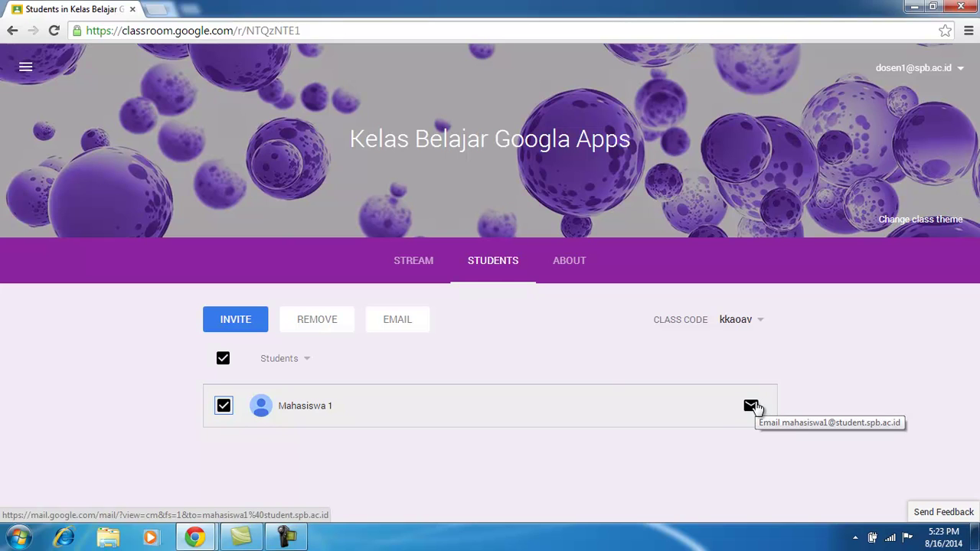
click(396, 326)
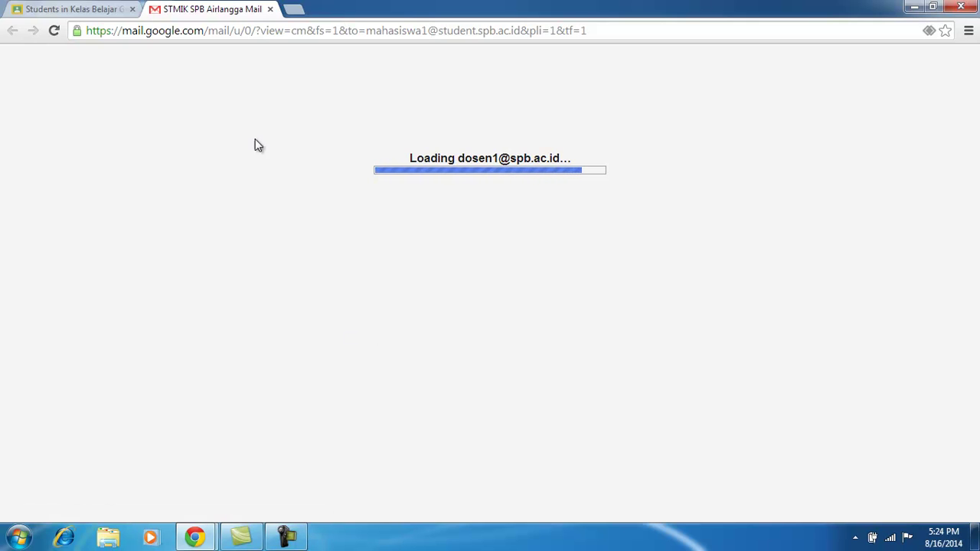
Write the test e-mail to the student with subject and body 'tes', then return to Students.
click(76, 9)
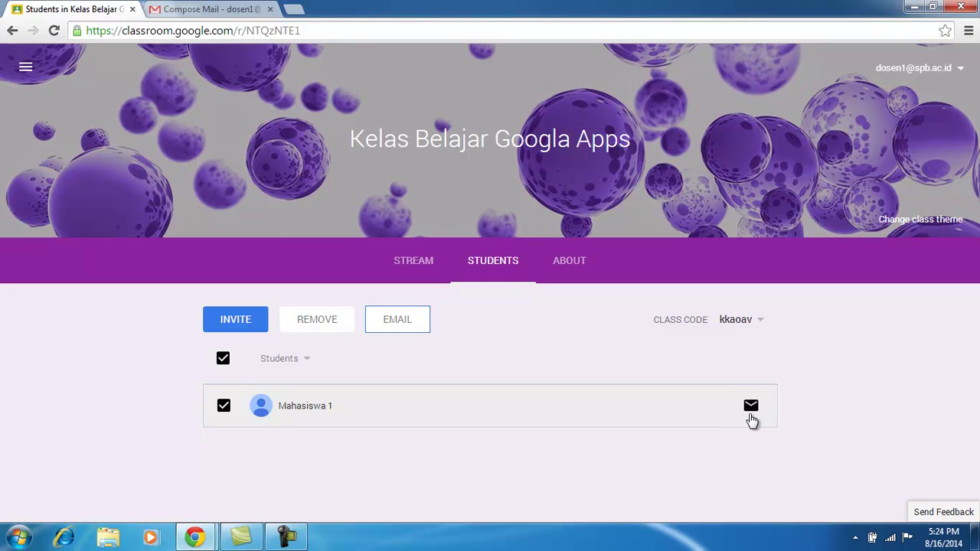
click(226, 14)
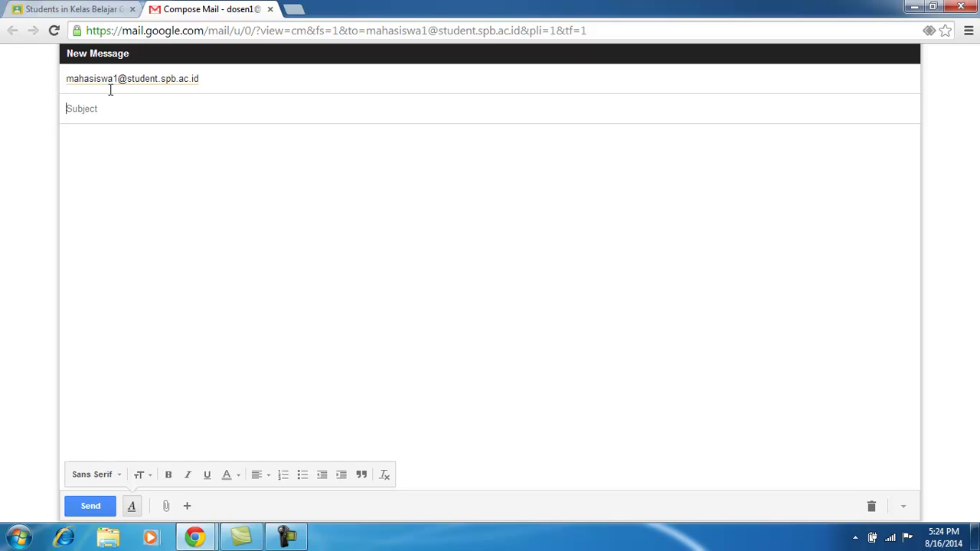
text(te)
click(103, 168)
text(tes)
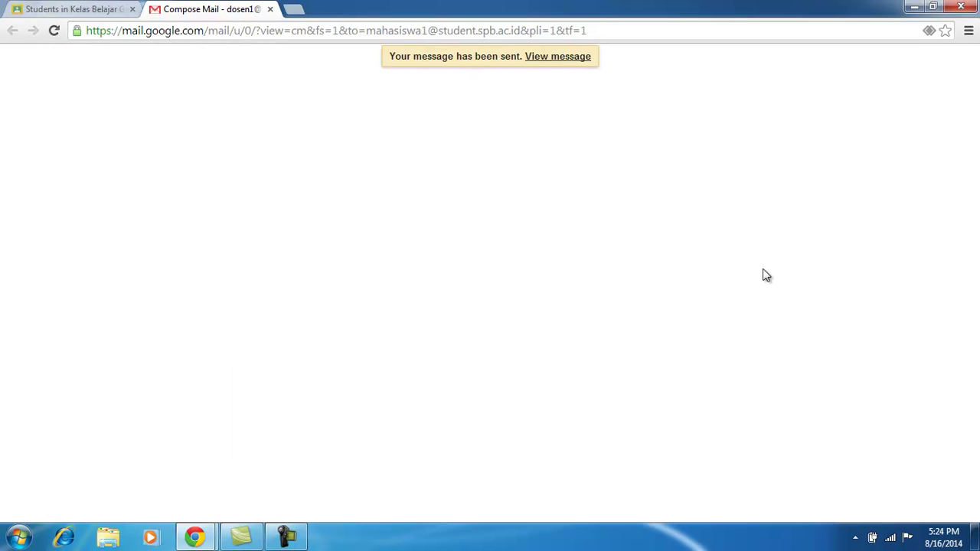
click(95, 10)
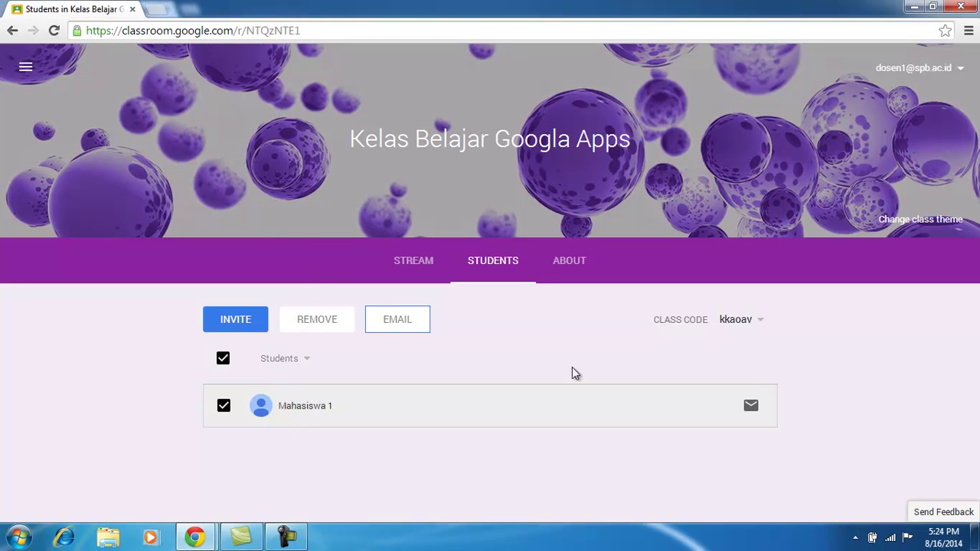
click(157, 9)
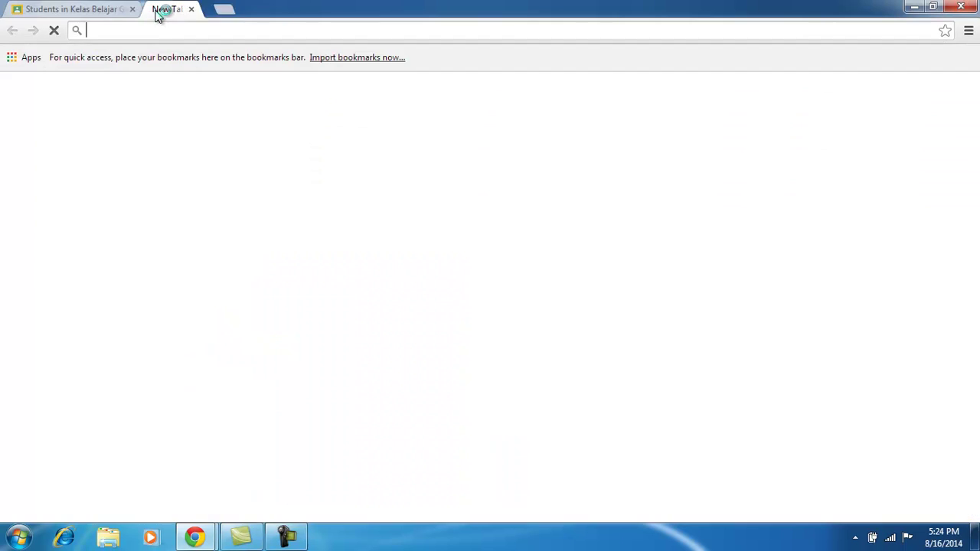
click(92, 9)
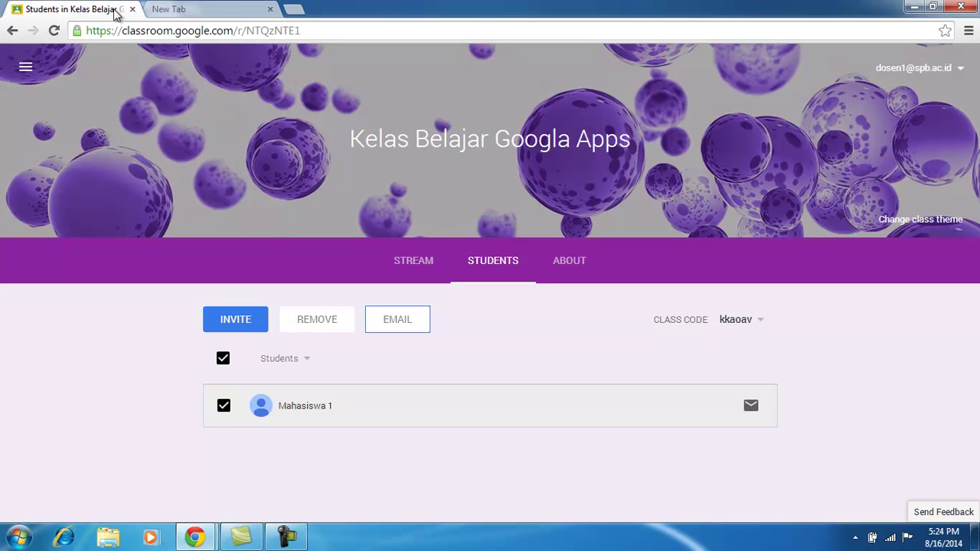
click(270, 9)
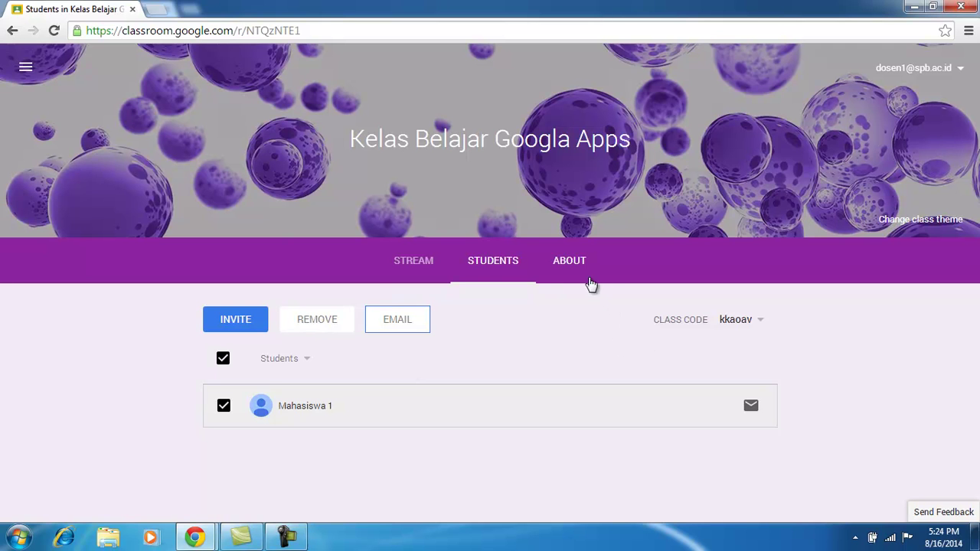
Go to the class About page and dismiss the Class overview and Add class materials tips.
click(573, 261)
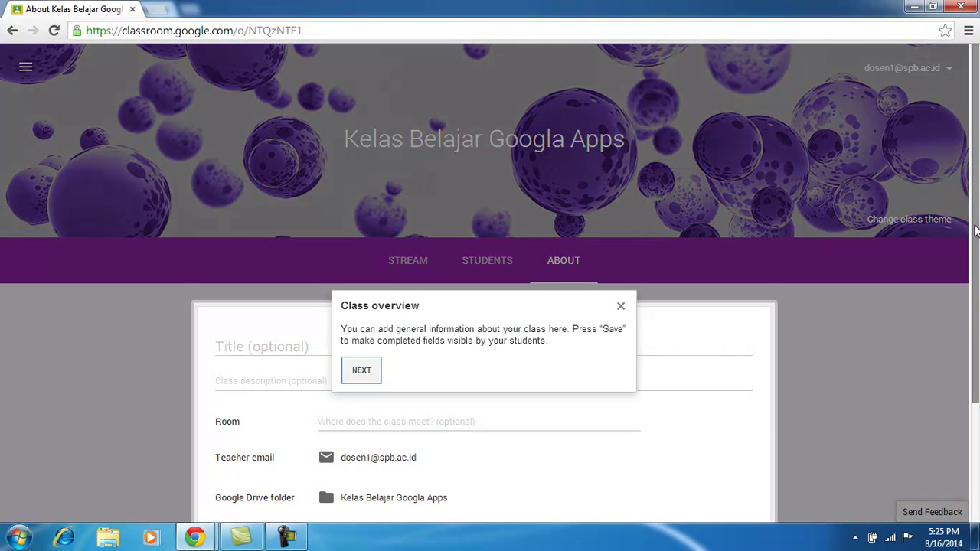
scroll(976, 232, down, 2)
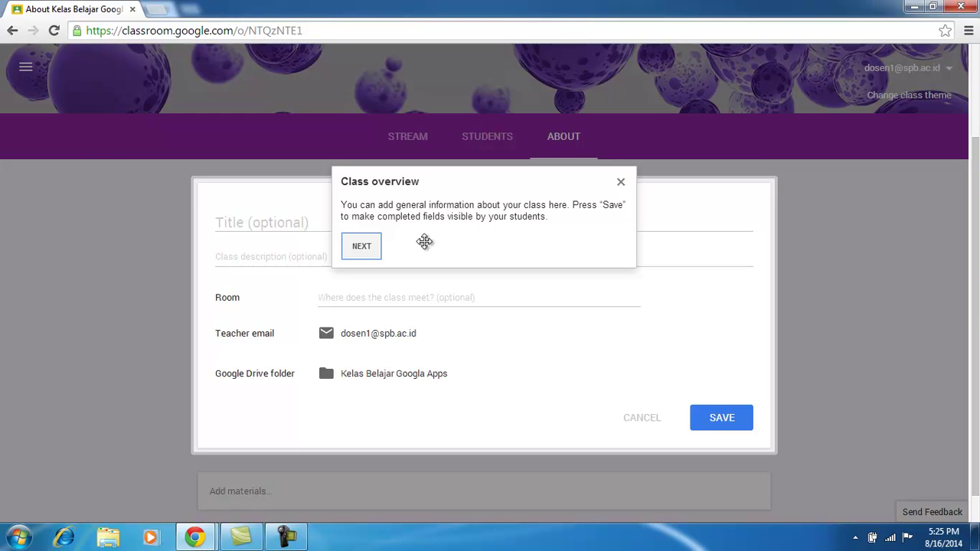
click(362, 246)
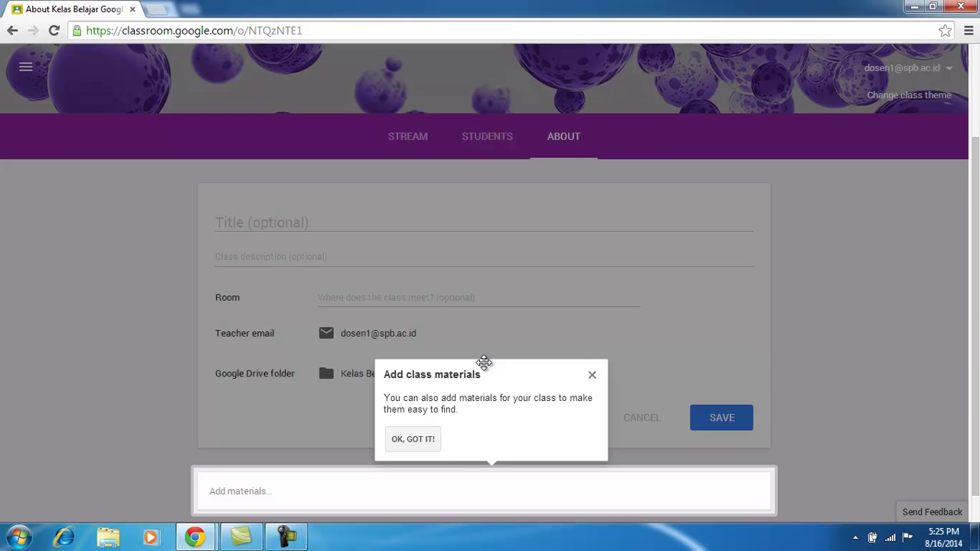
click(430, 443)
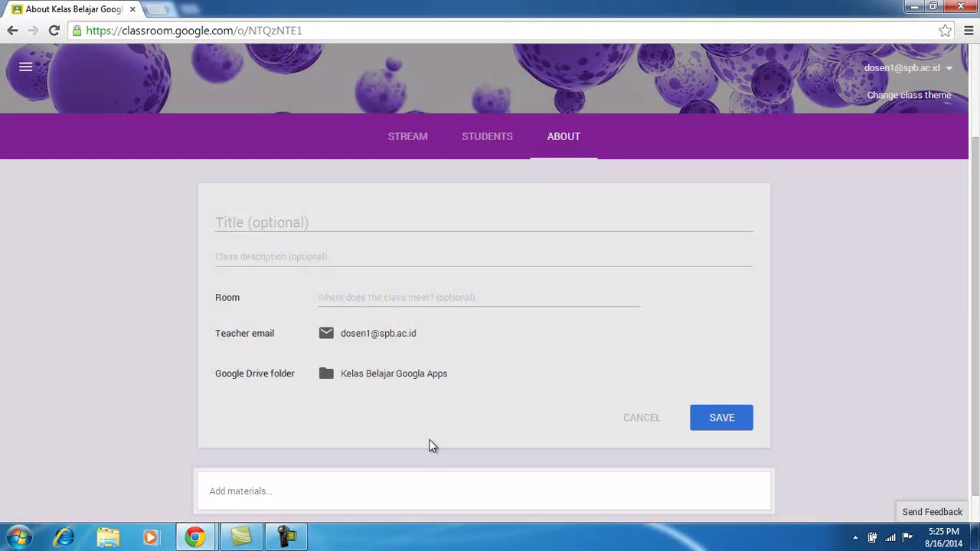
Check the Title, Description and Room fields, then open the 'Kelas Belajar Googla Apps' Drive folder.
drag(976, 340, 976, 365)
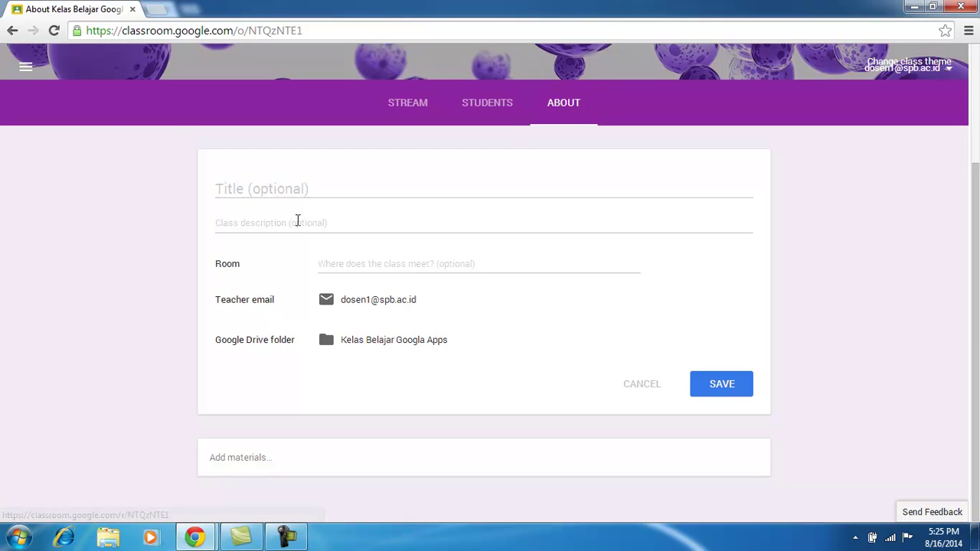
click(285, 190)
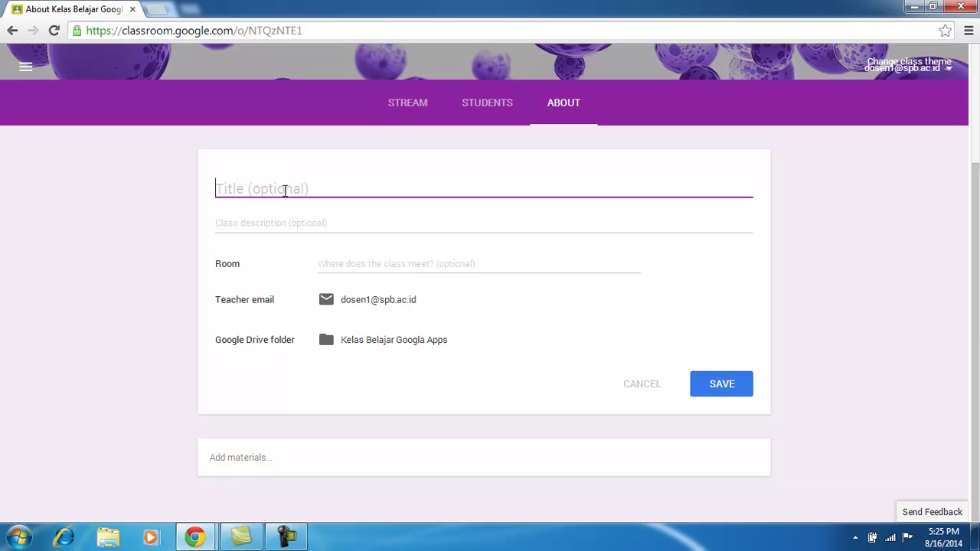
click(281, 223)
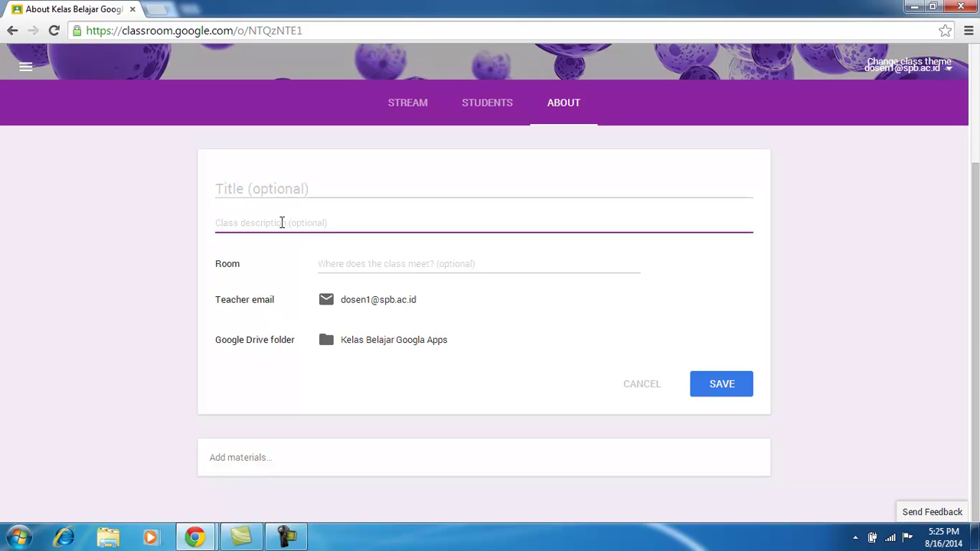
click(359, 265)
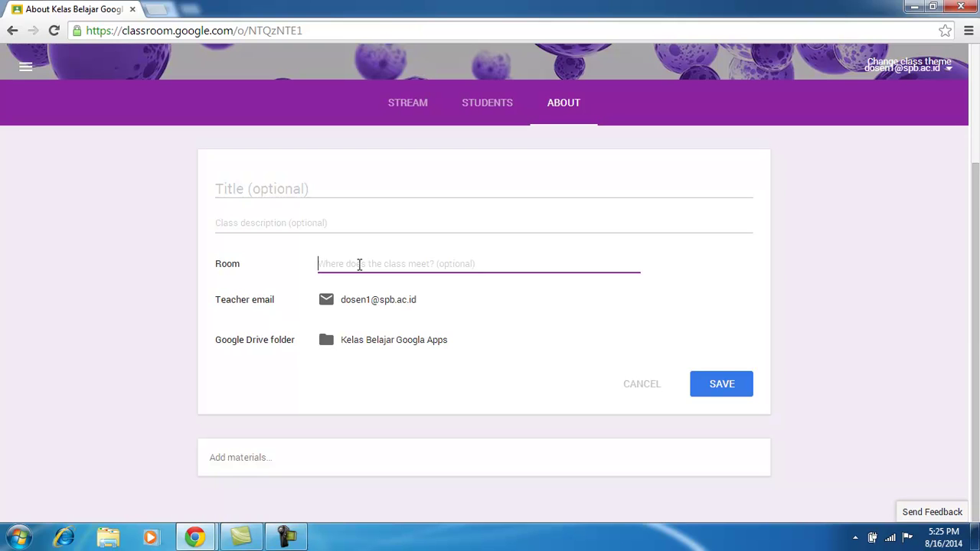
click(342, 220)
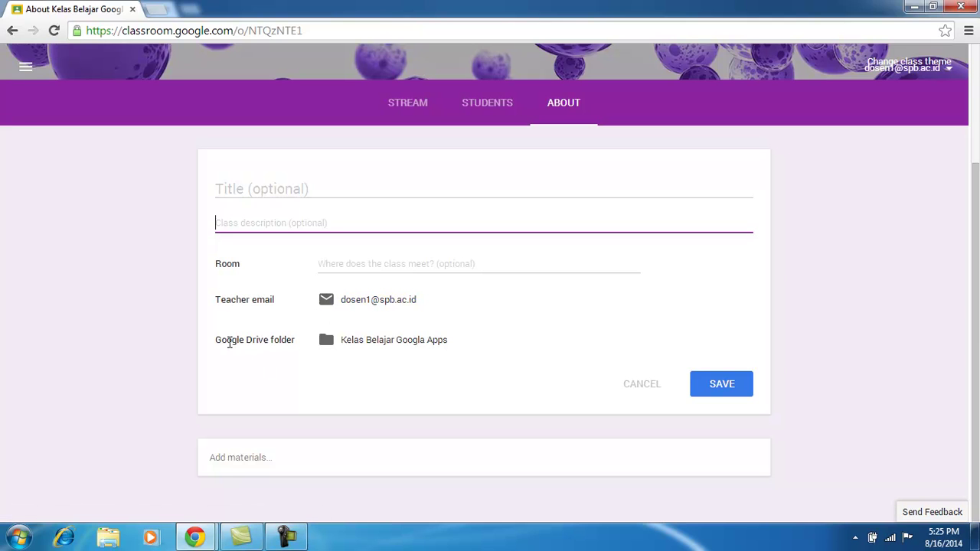
drag(216, 340, 286, 344)
click(287, 370)
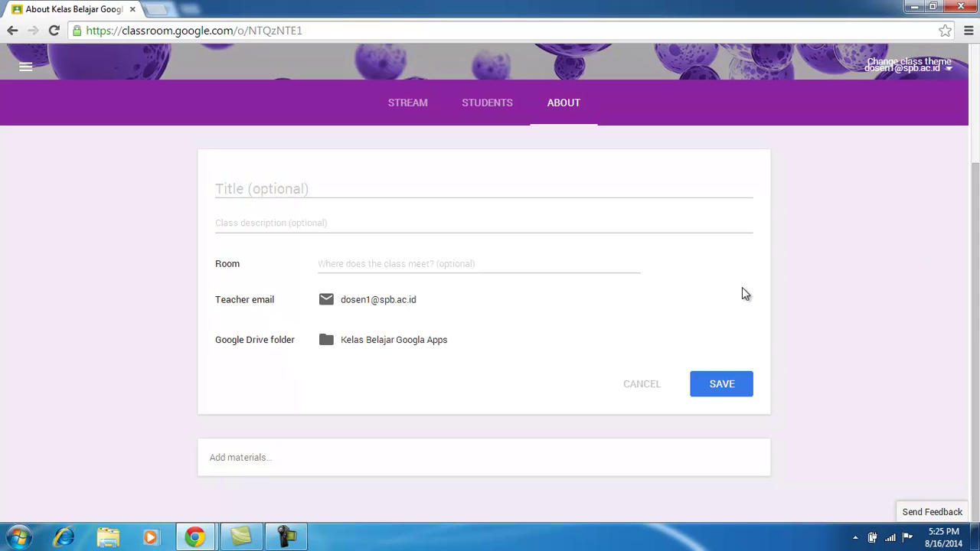
drag(978, 266, 977, 222)
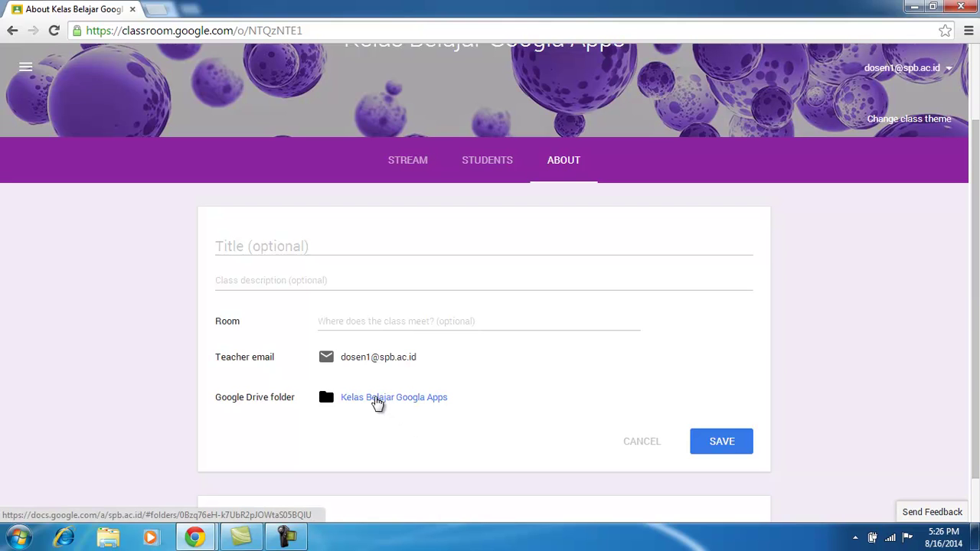
click(377, 401)
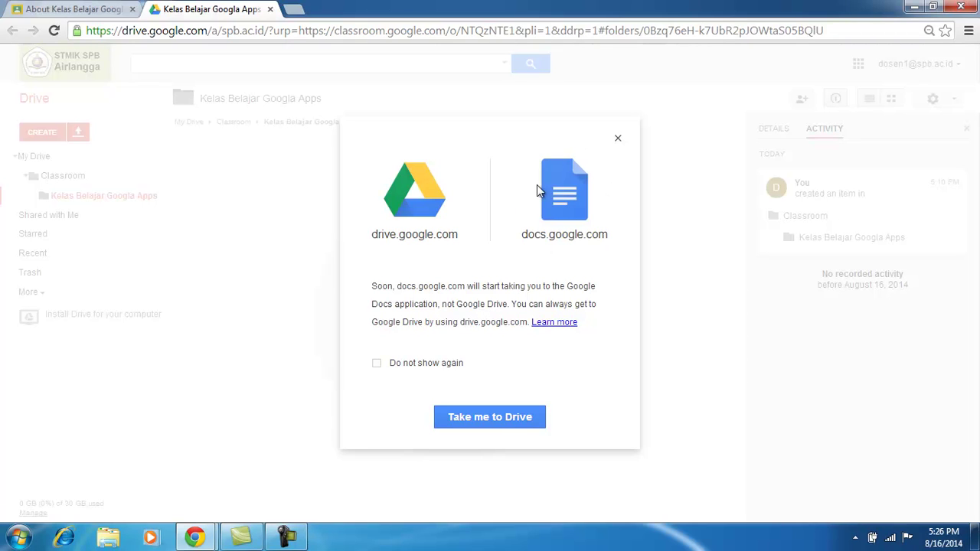
Continue past the Drive notice with 'Take me to Drive' and dismiss the 'Try the new Drive' popup.
click(481, 421)
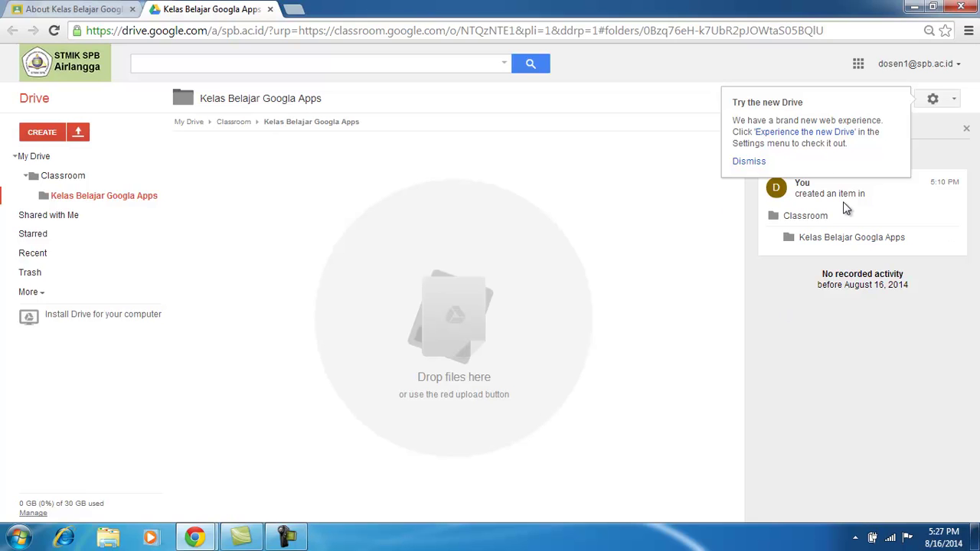
click(748, 162)
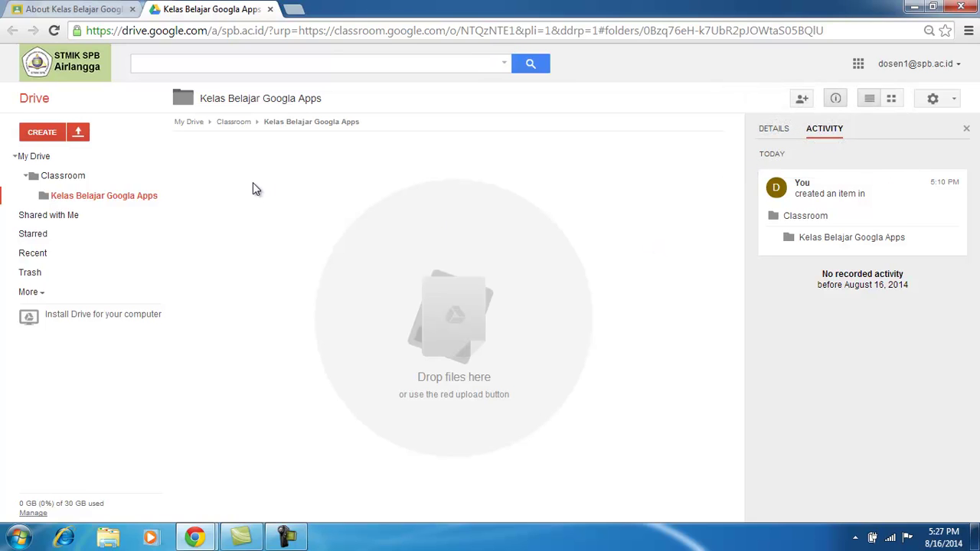
Back in Classroom, start a new About-page material and bring up the YouTube Insert video picker.
click(102, 13)
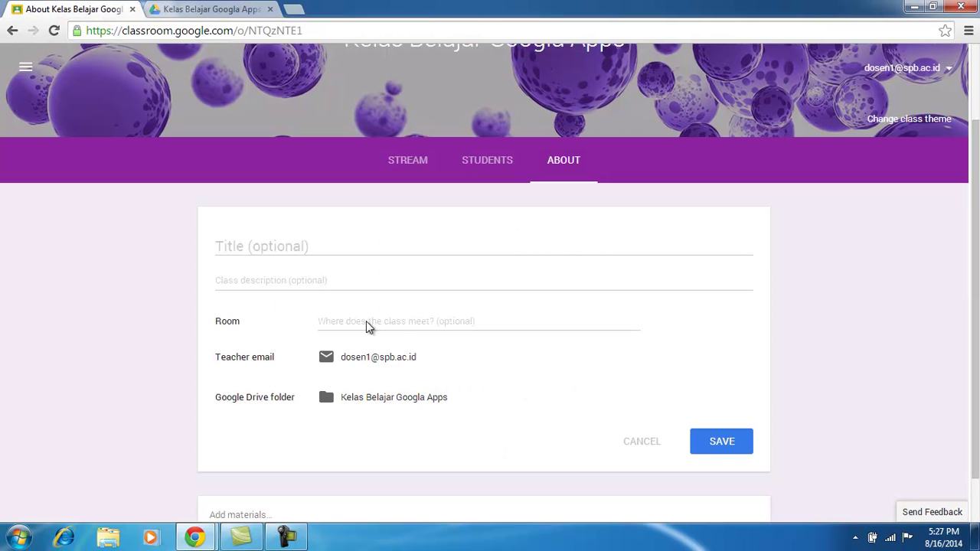
scroll(973, 305, down, 1)
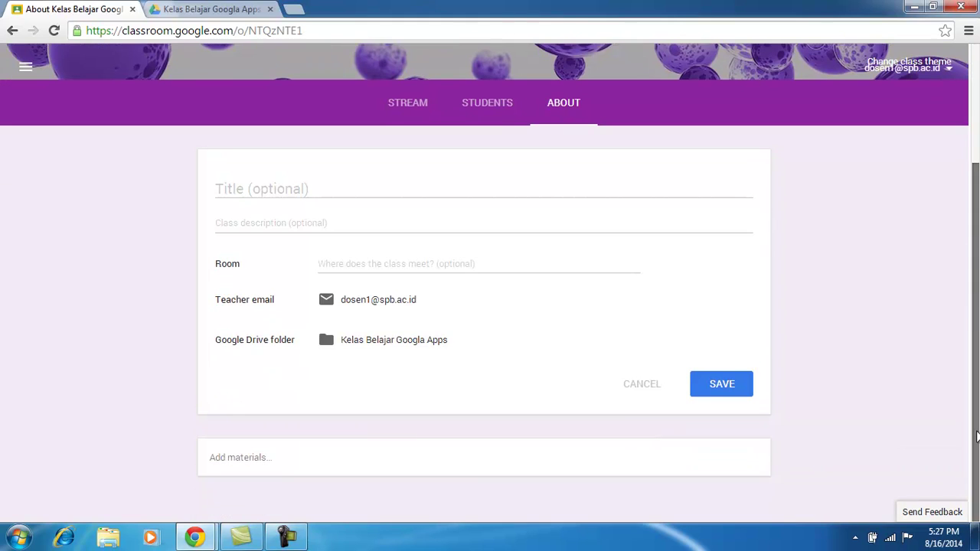
click(249, 457)
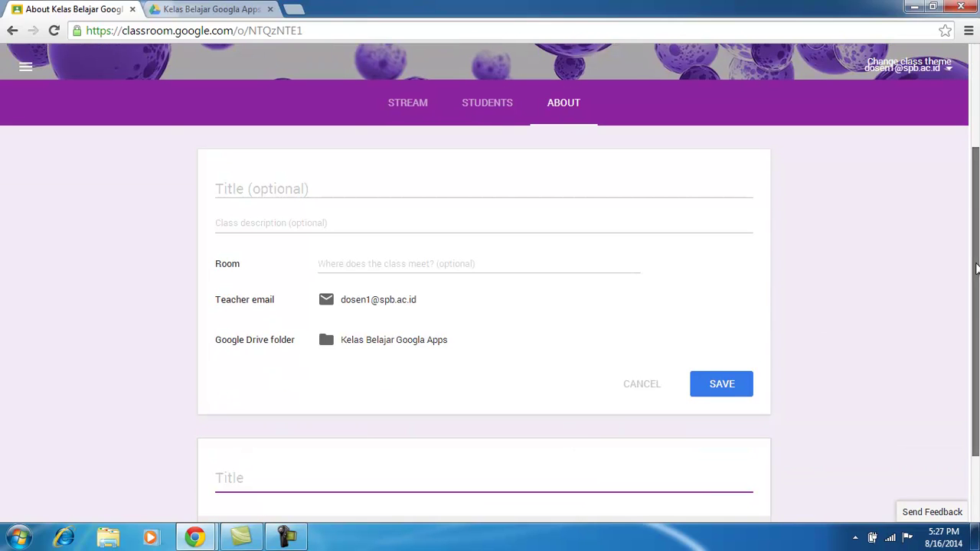
drag(978, 274, 977, 338)
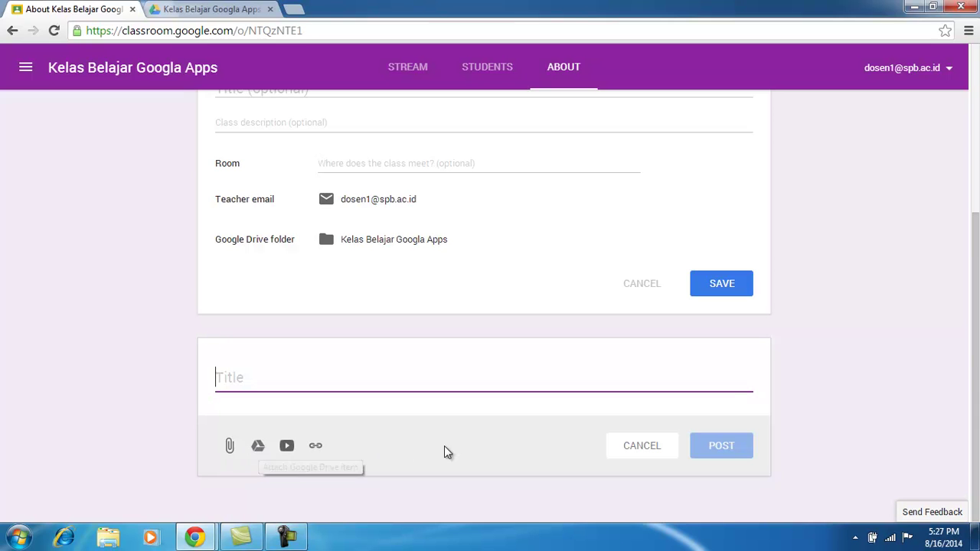
click(358, 446)
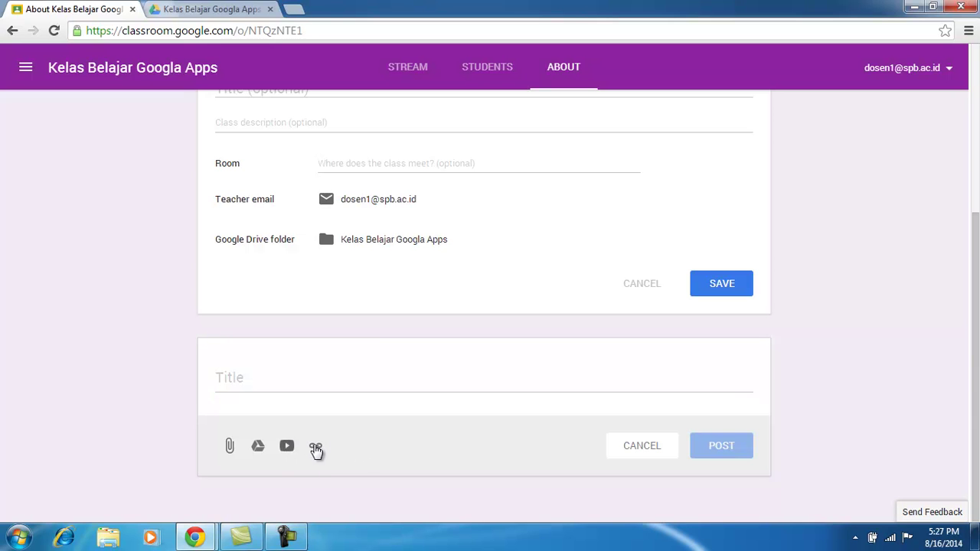
click(287, 447)
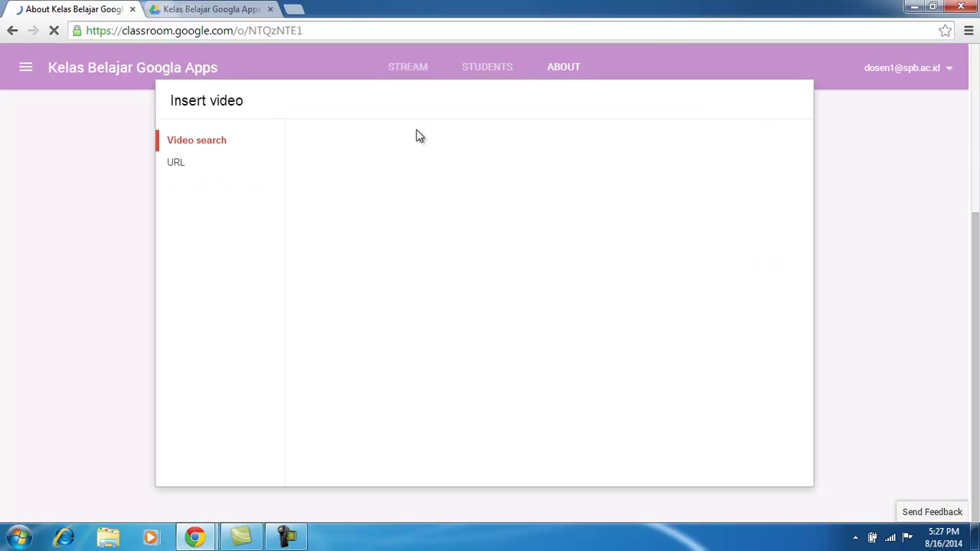
Search YouTube for 'google' and attach the 'What is Google Apps for Education?' video.
text(g)
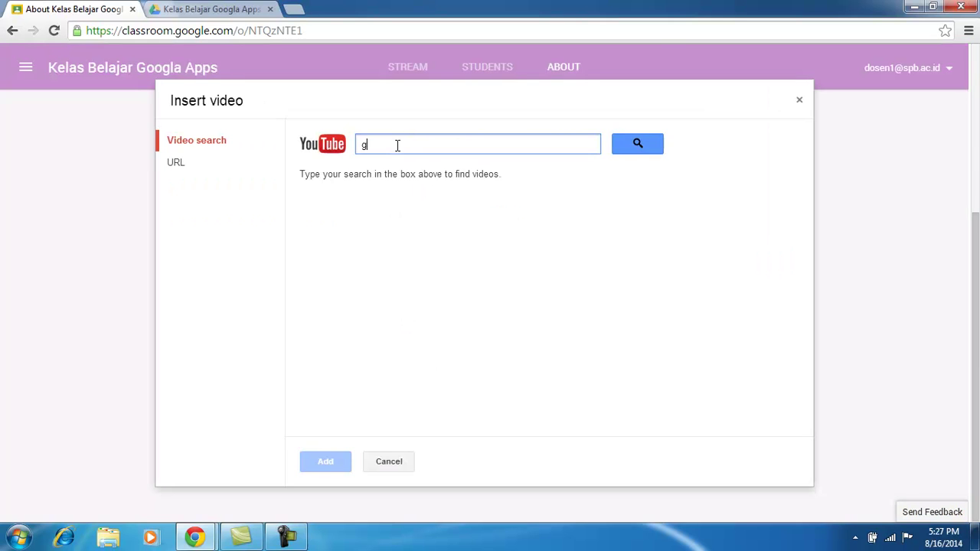
text(oogle apps education)
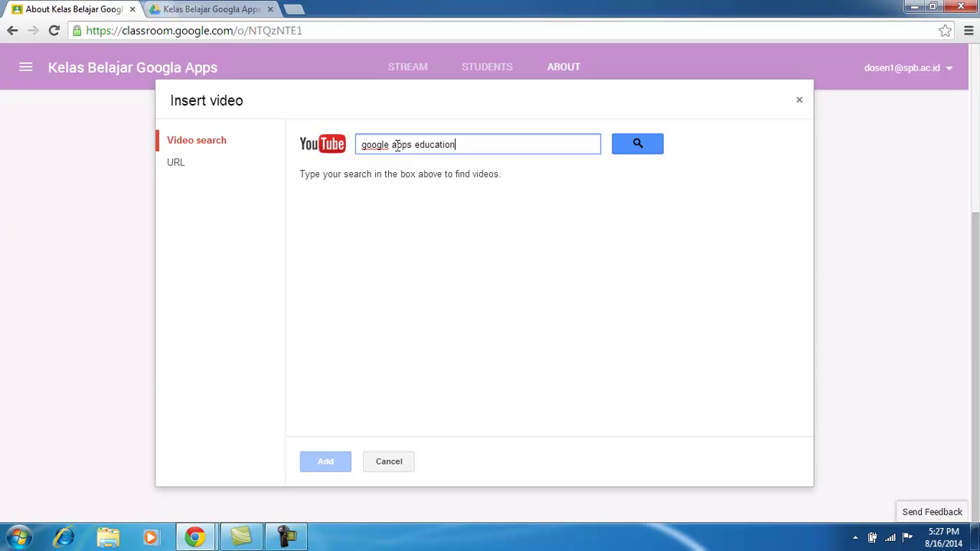
click(658, 152)
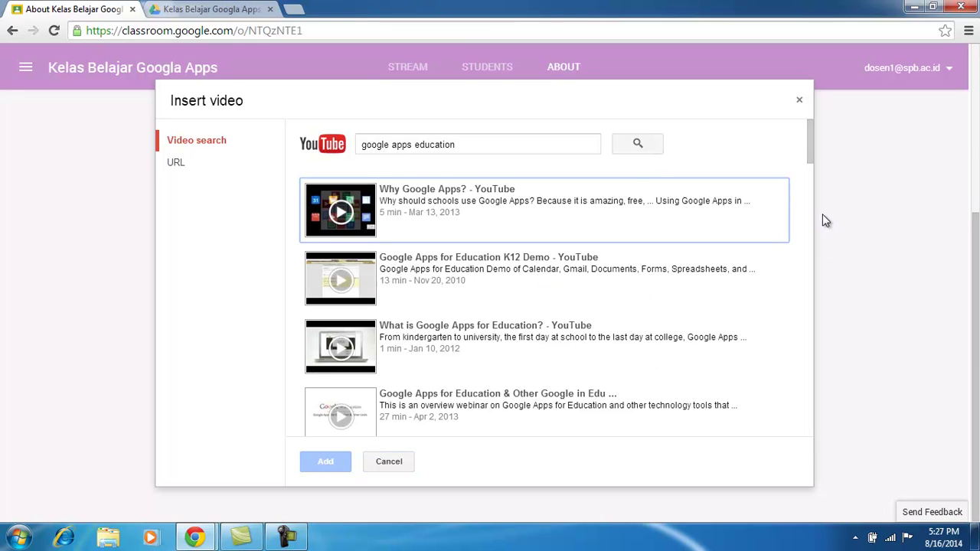
click(429, 331)
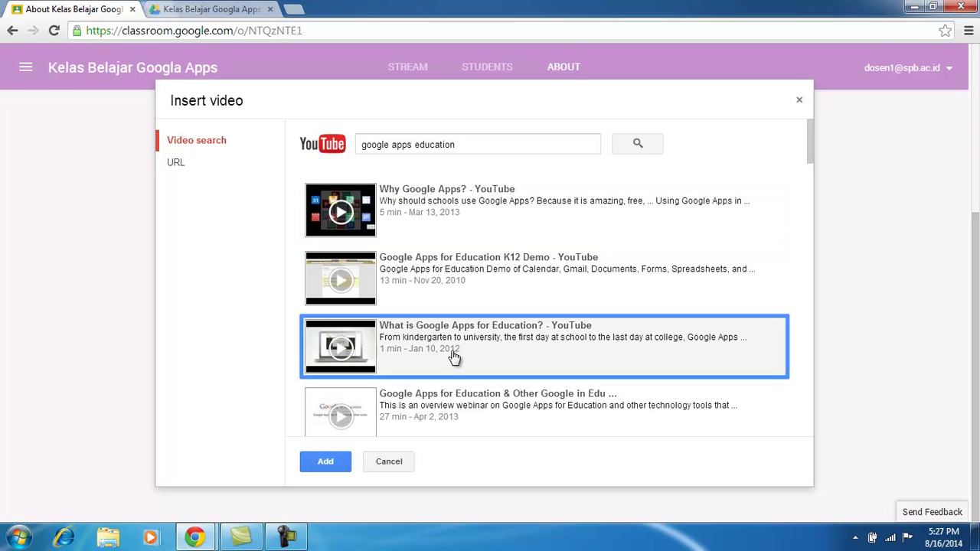
click(328, 462)
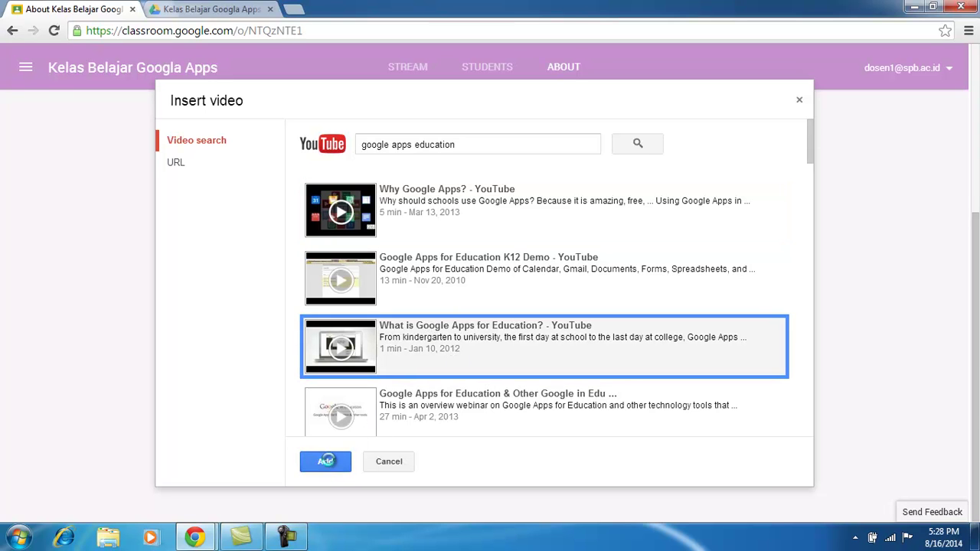
drag(976, 321, 976, 409)
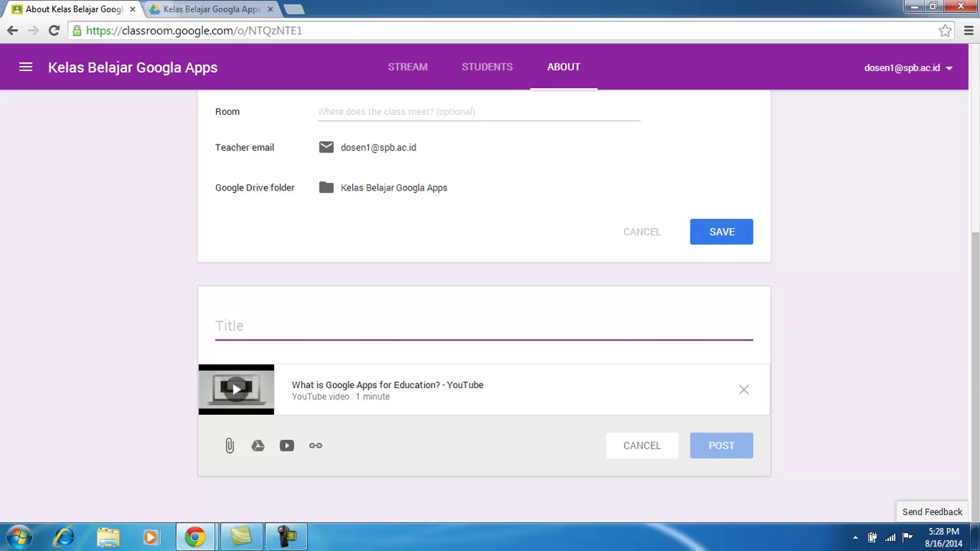
Title the material 'video', post it, and scroll the About page to review the result.
text(video)
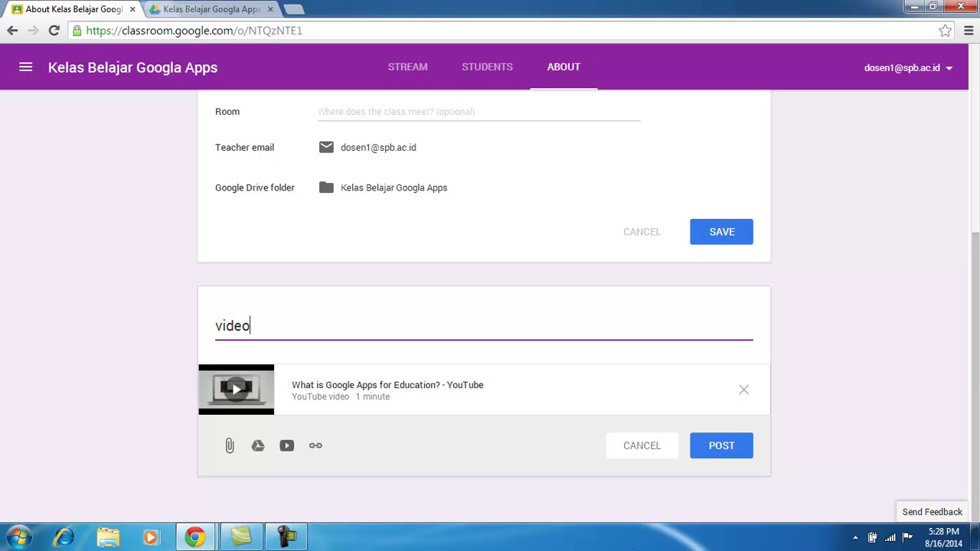
click(723, 445)
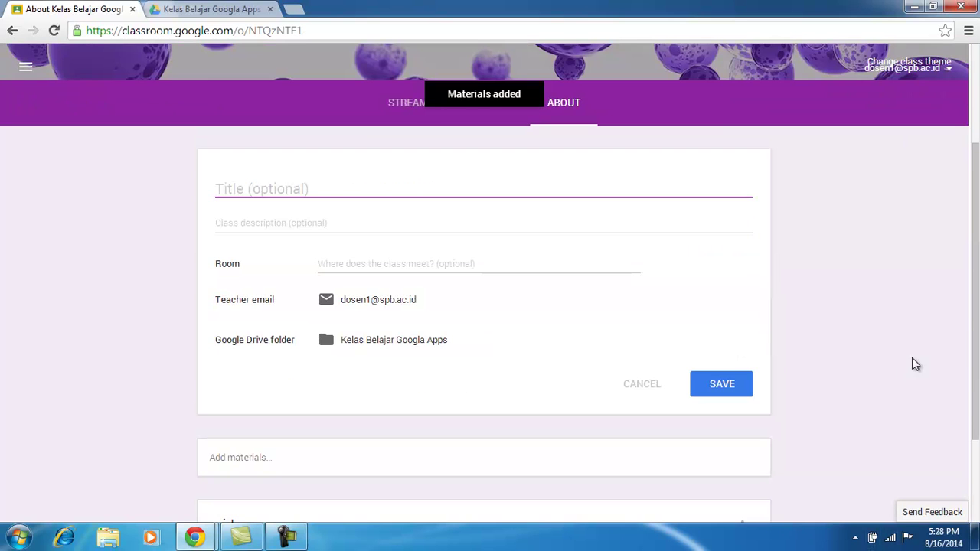
scroll(977, 269, down, 2)
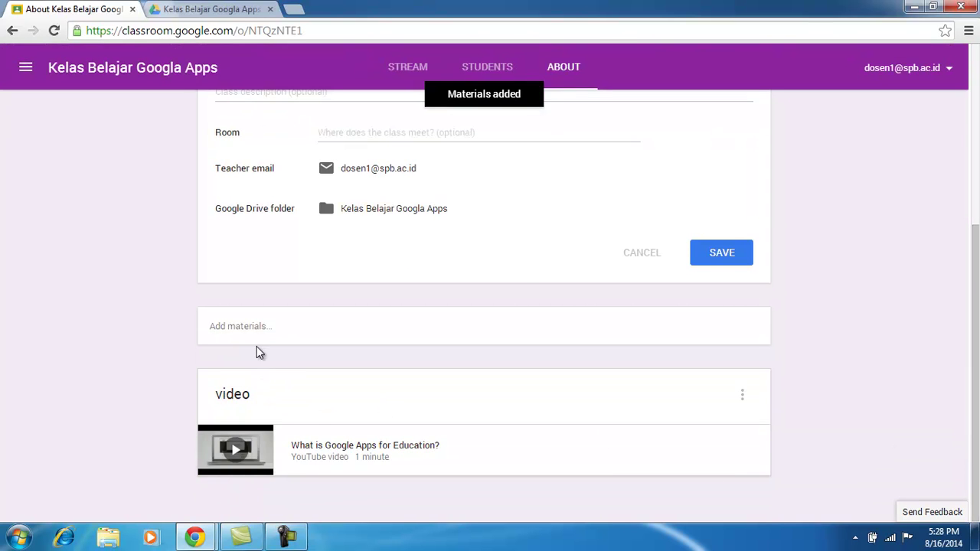
scroll(256, 350, up, 4)
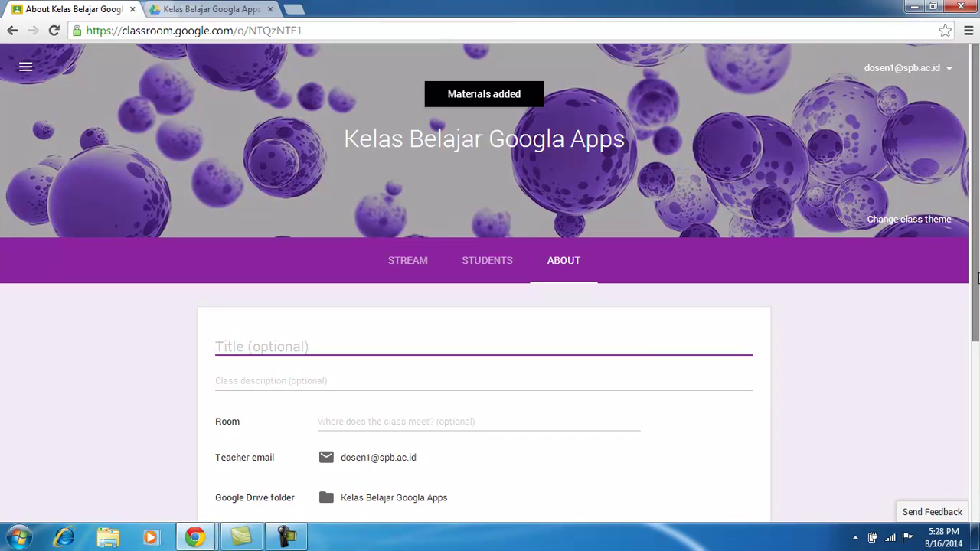
scroll(958, 299, down, 3)
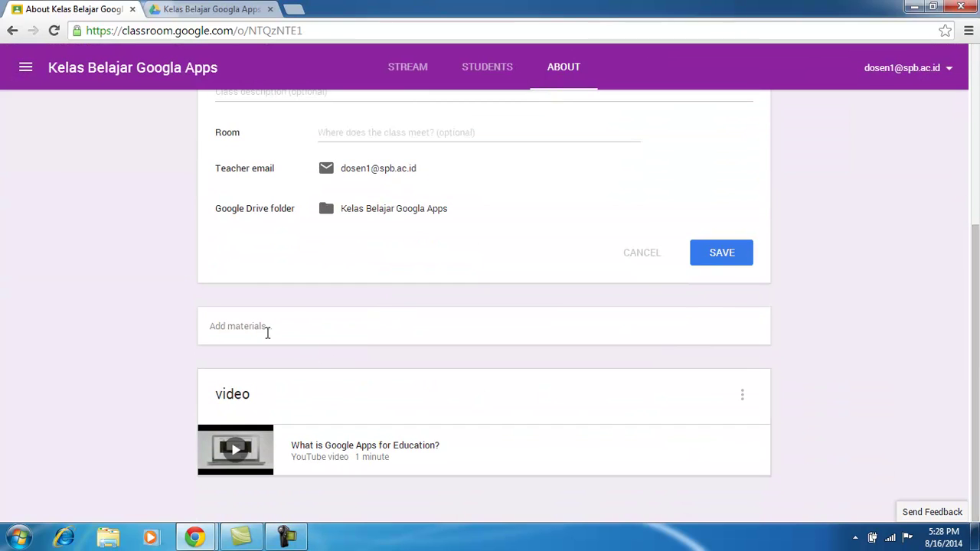
drag(976, 334, 978, 146)
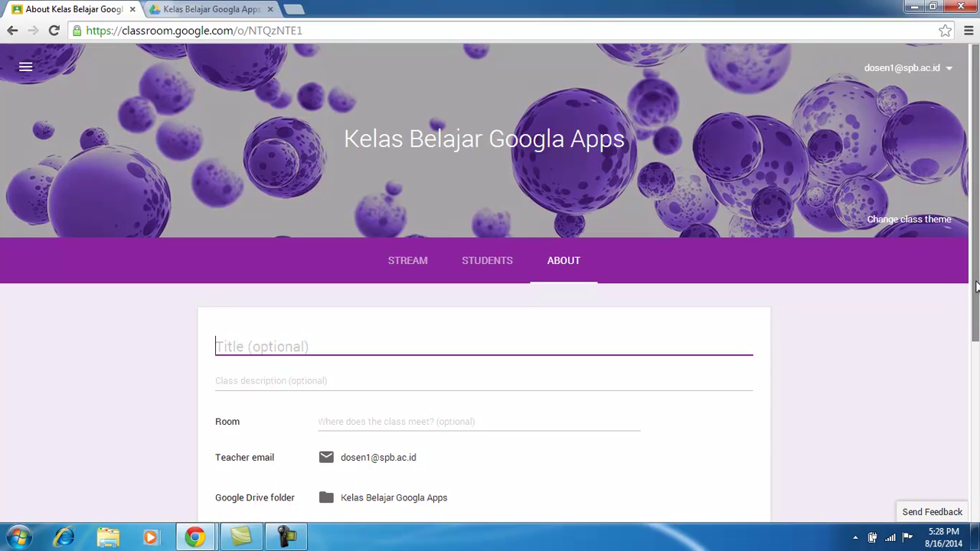
drag(977, 287, 976, 442)
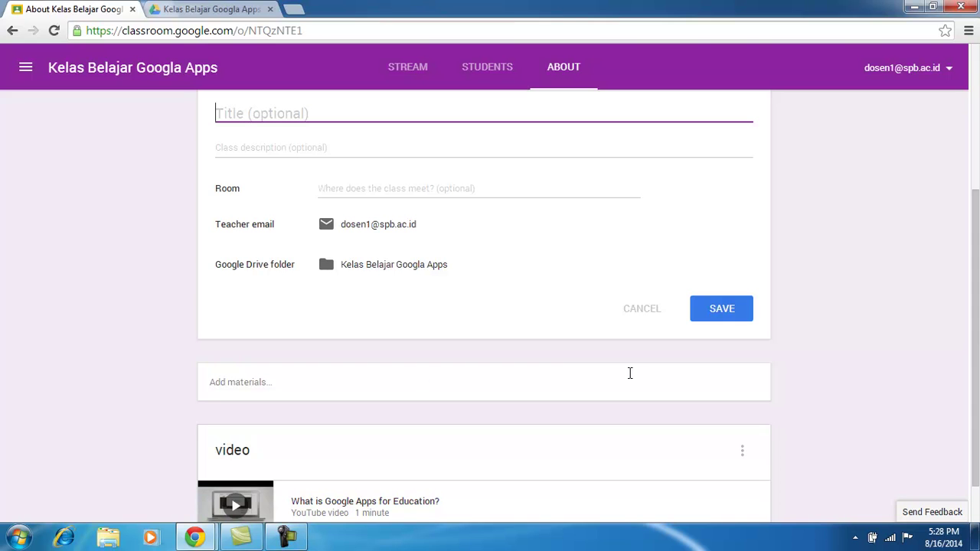
drag(978, 383, 977, 198)
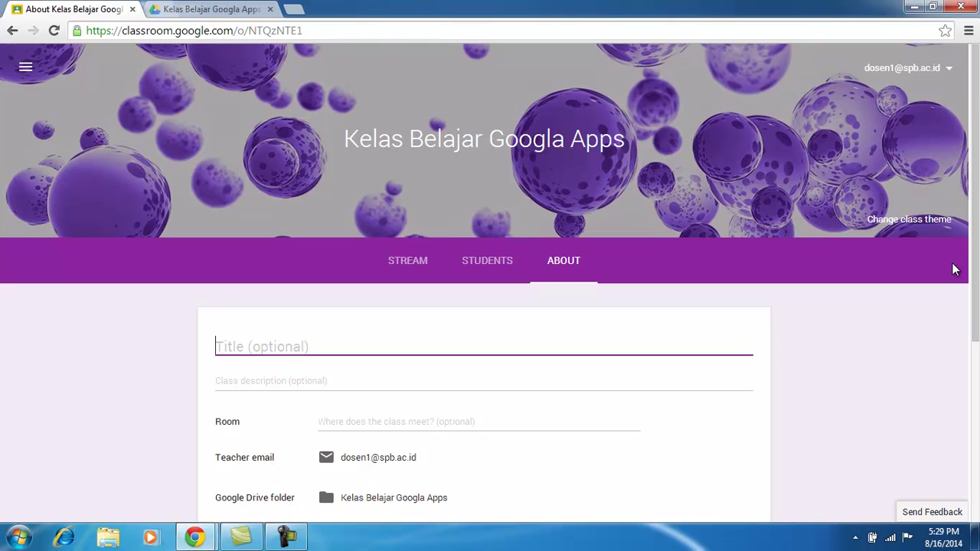
Apply the purple night-sky class theme, then switch to the student account's Chrome window.
click(922, 221)
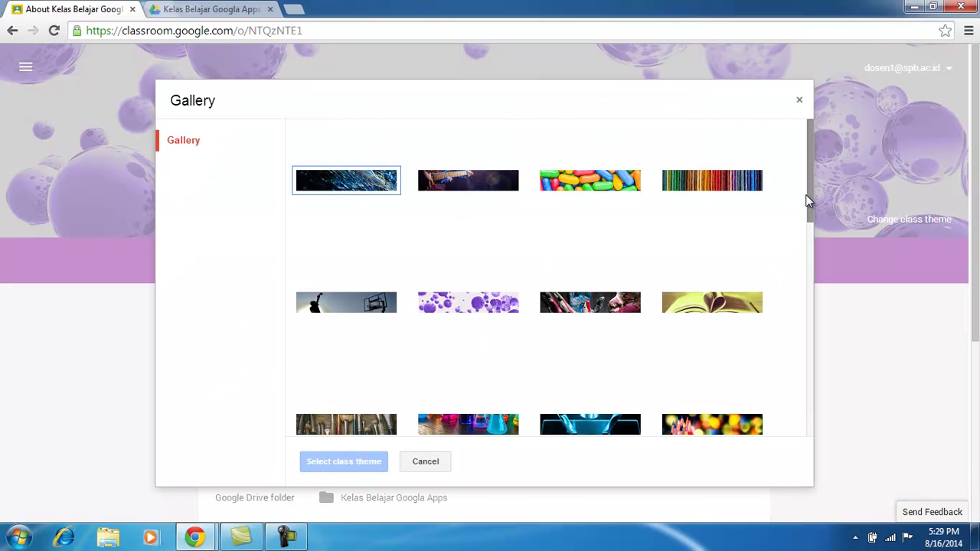
drag(810, 195, 807, 463)
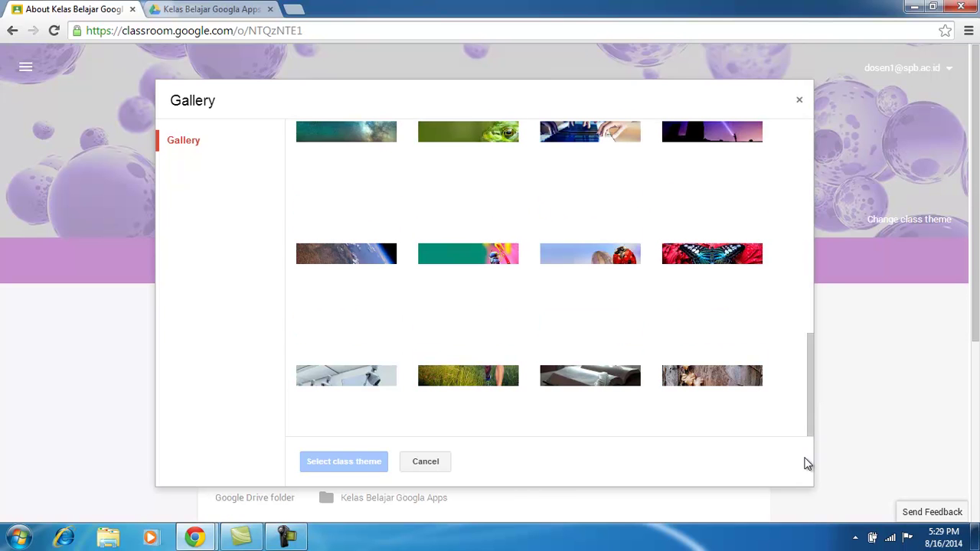
click(475, 161)
click(697, 139)
click(332, 461)
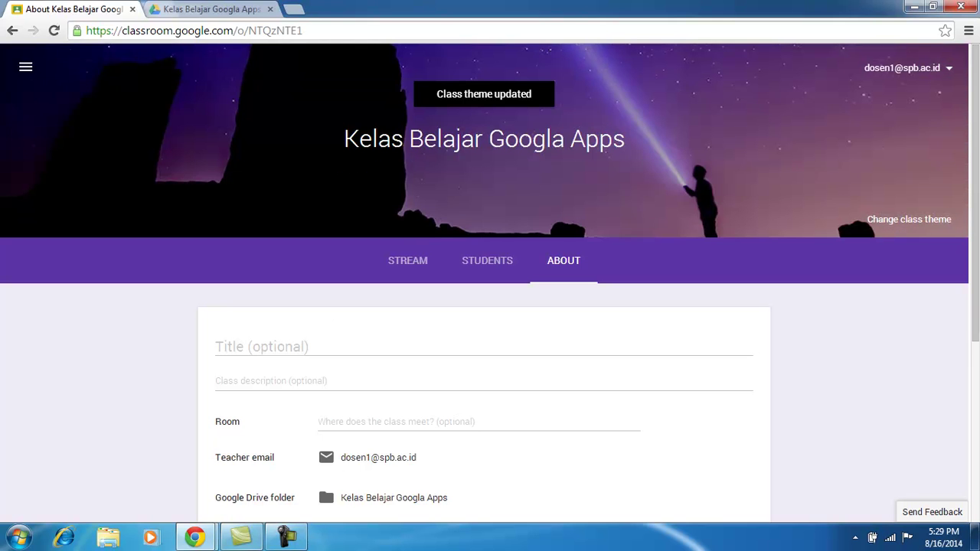
mouse_move(196, 540)
click(253, 466)
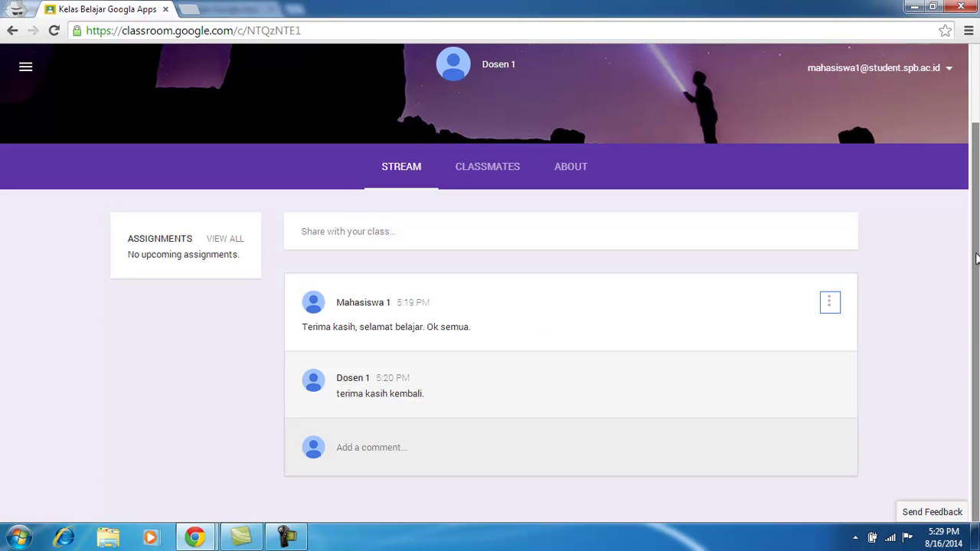
scroll(976, 258, up, 1)
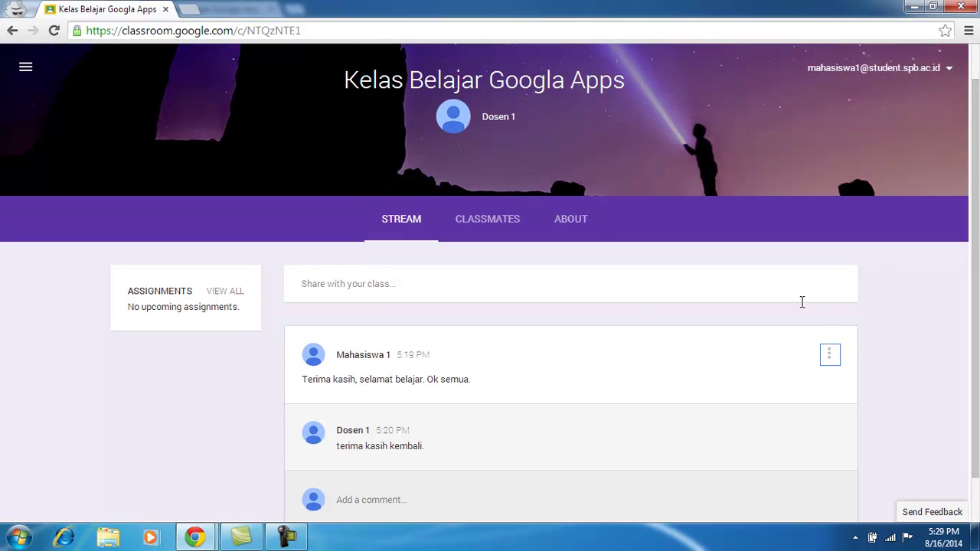
click(572, 219)
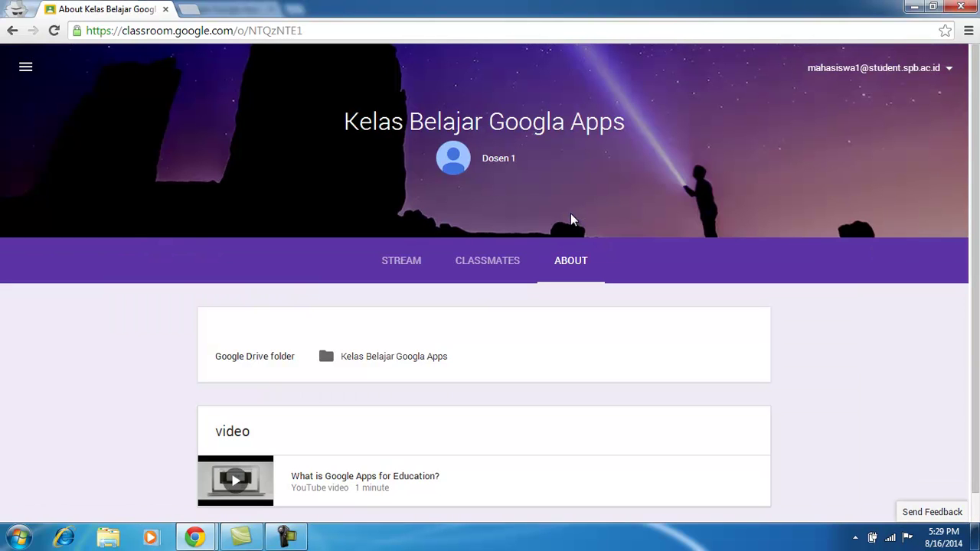
scroll(976, 396, down, 1)
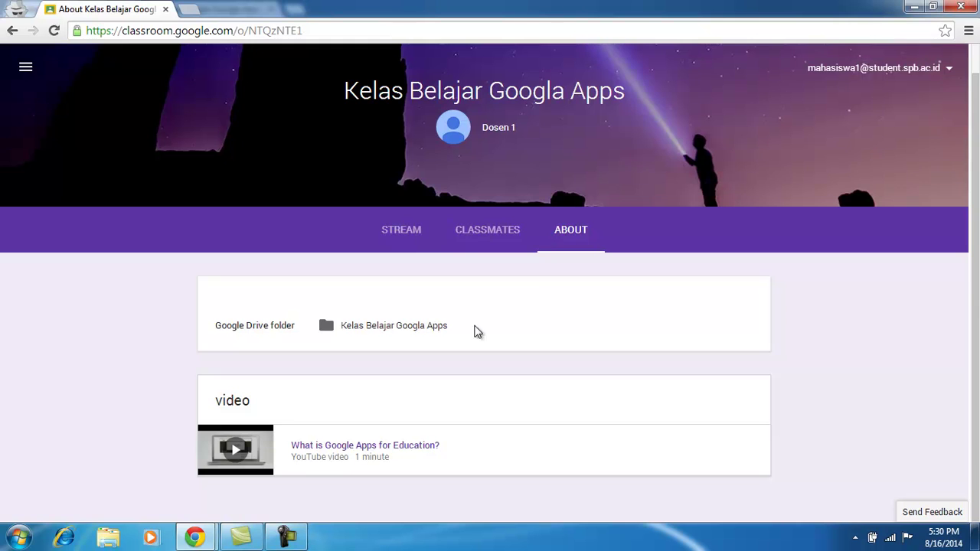
click(403, 233)
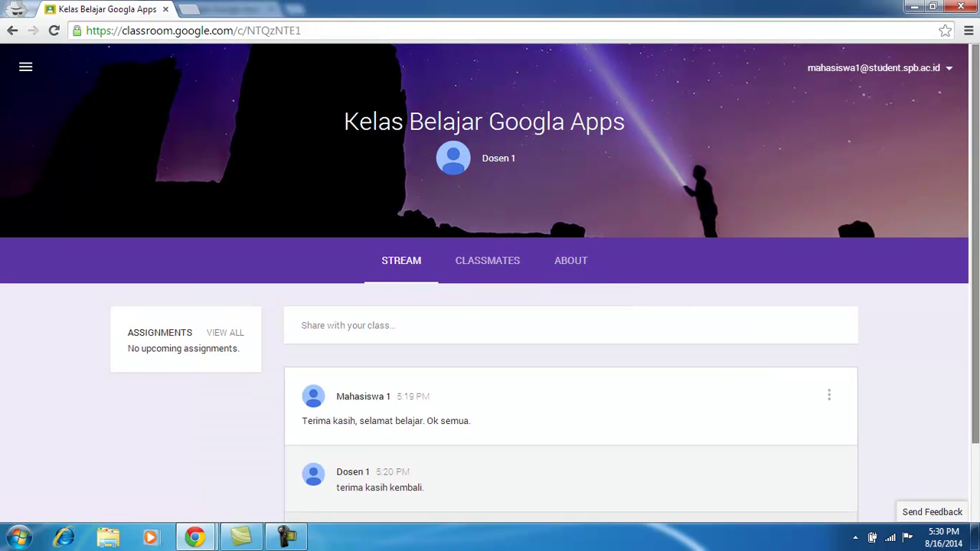
drag(976, 278, 976, 341)
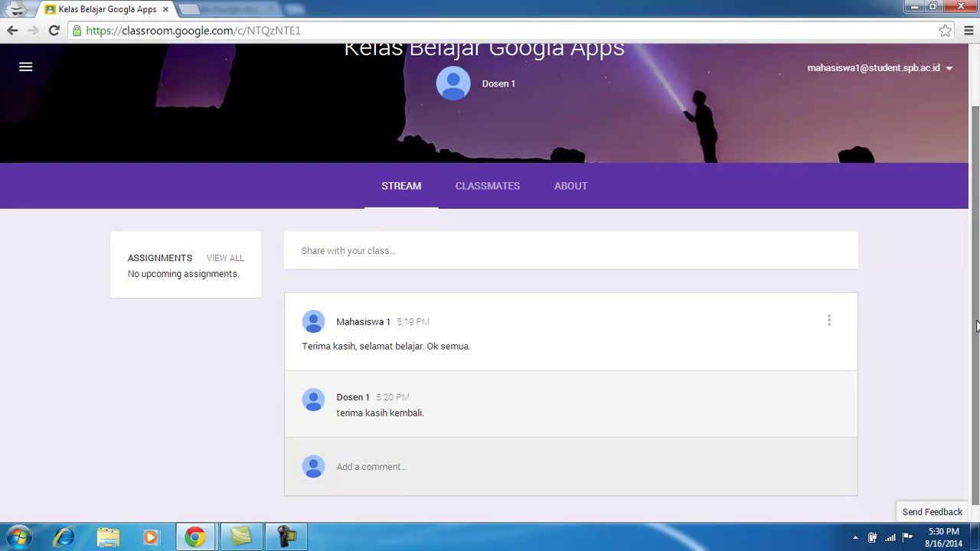
drag(976, 341, 977, 243)
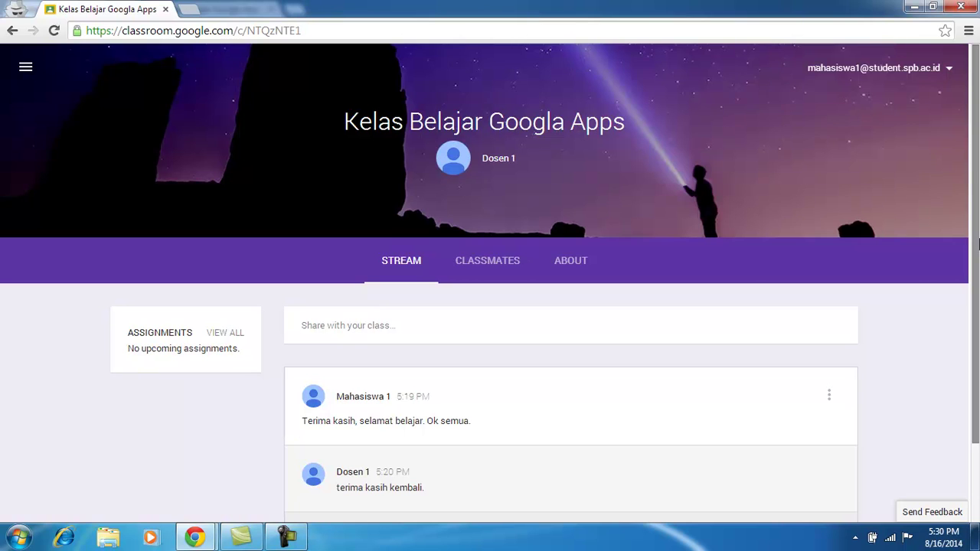
drag(978, 240, 977, 268)
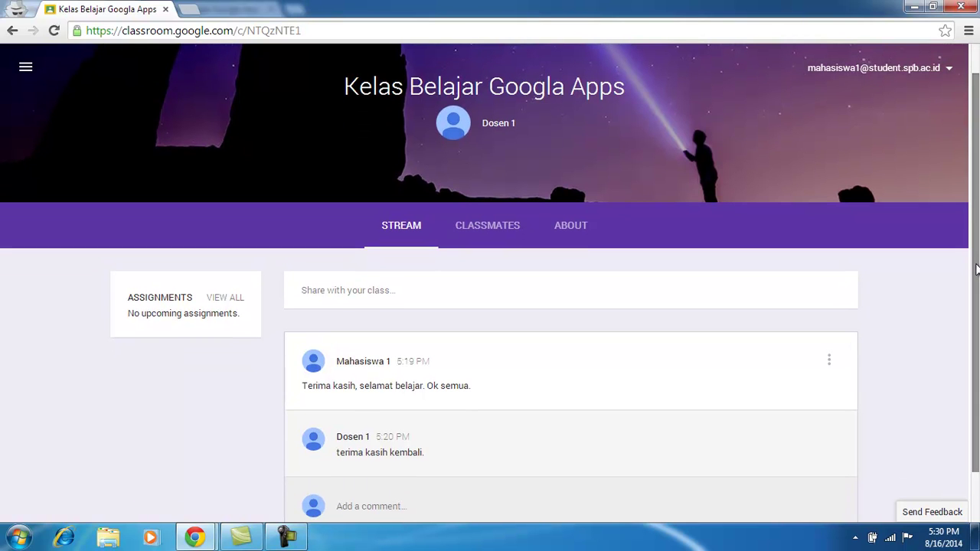
drag(978, 239, 978, 212)
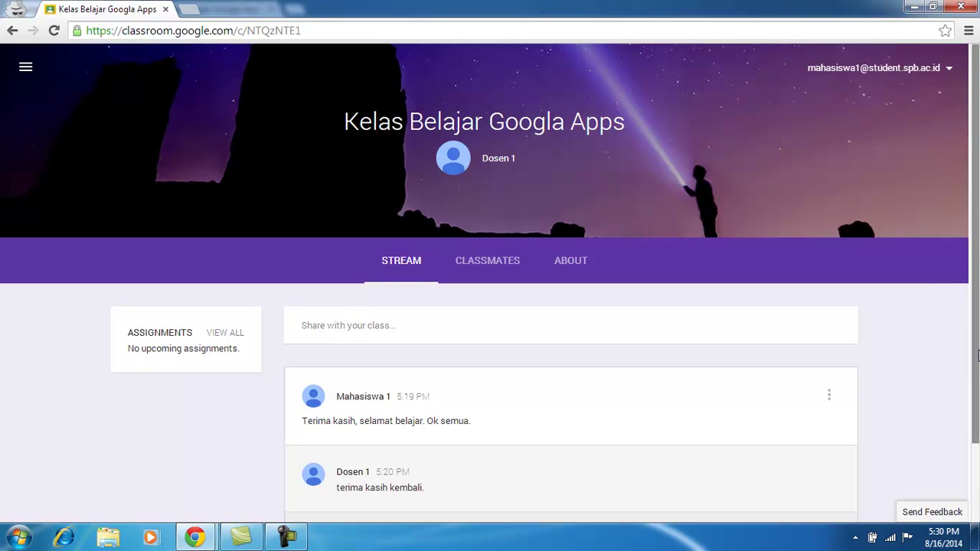
scroll(977, 386, down, 1)
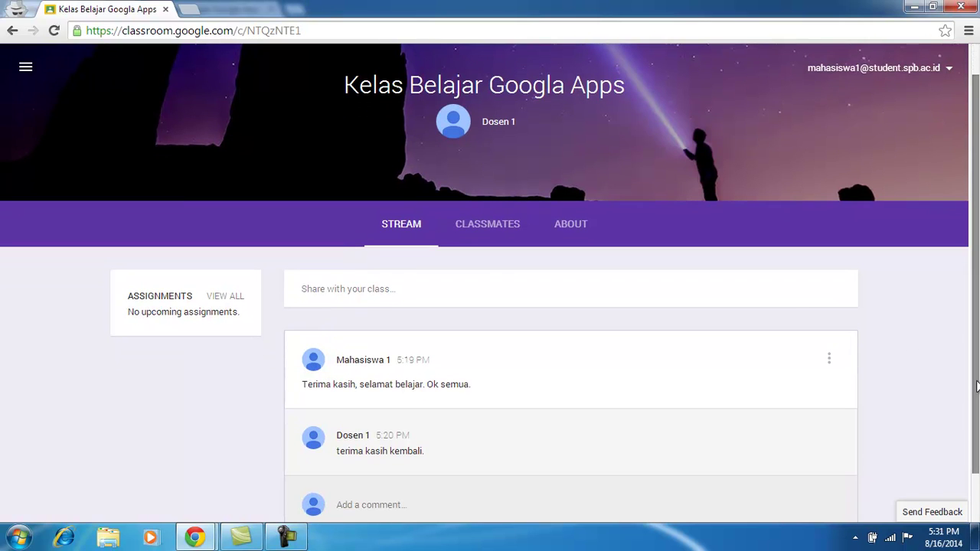